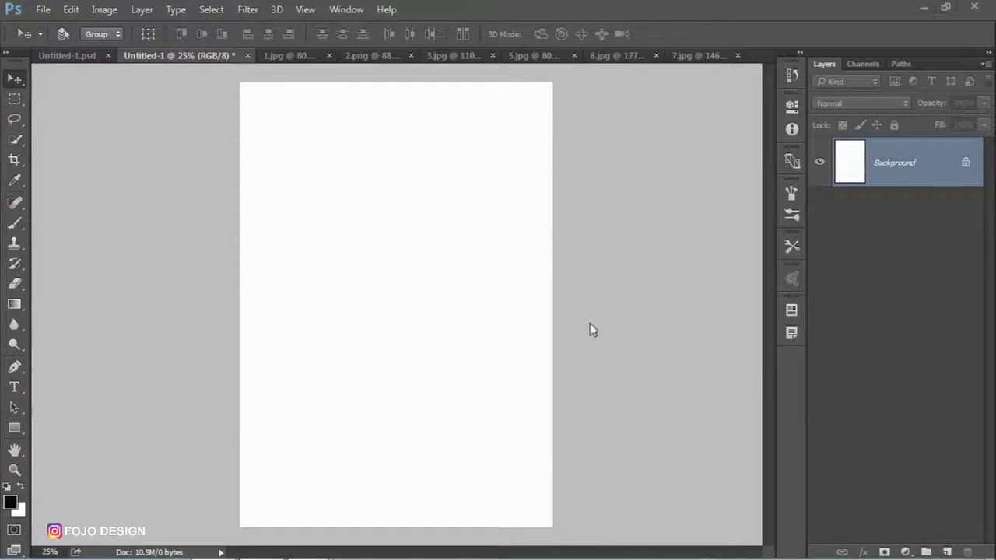
# Confirm in Image Size that the canvas is 1608 × 2288 px, then bring up 1.jpg
pyautogui.click(94, 10)
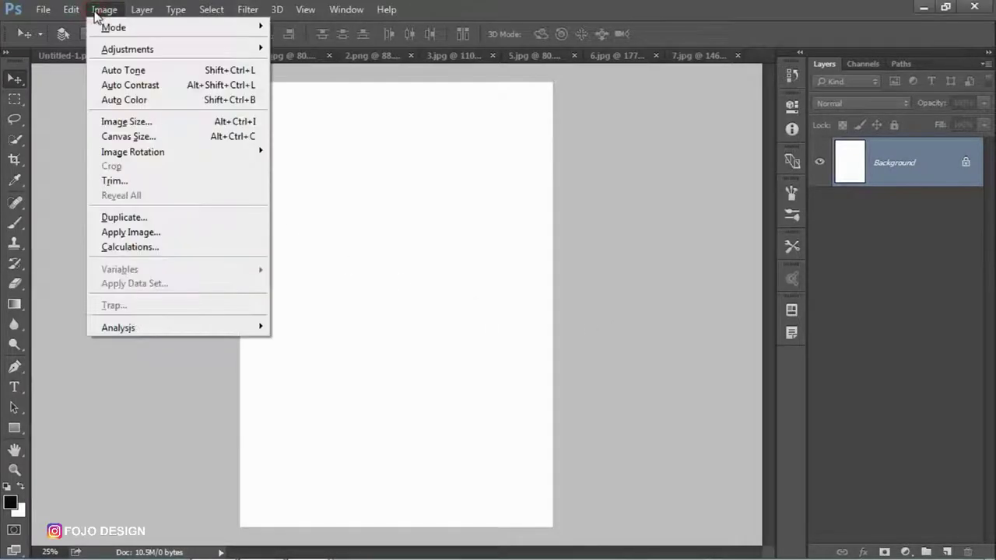
pyautogui.click(117, 122)
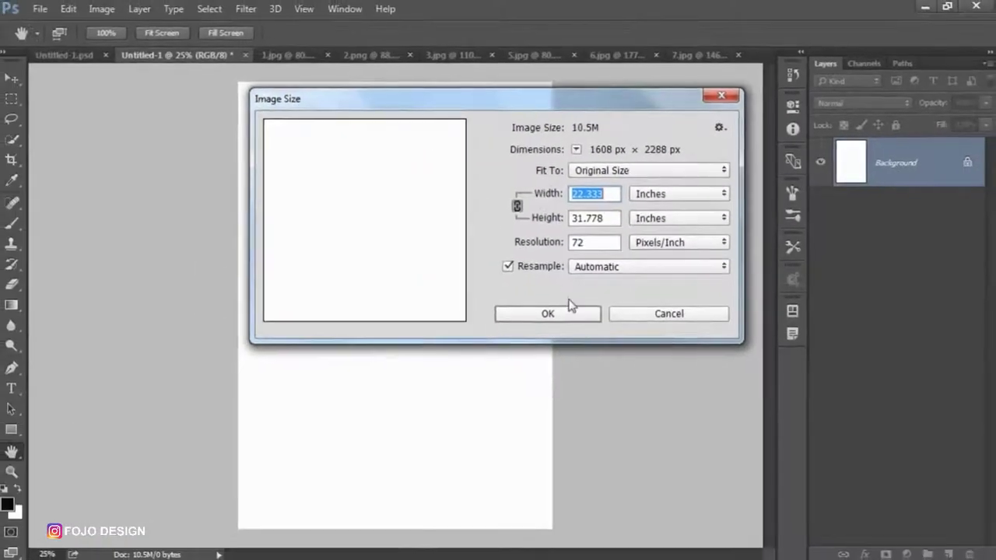
pyautogui.click(553, 332)
pyautogui.click(279, 56)
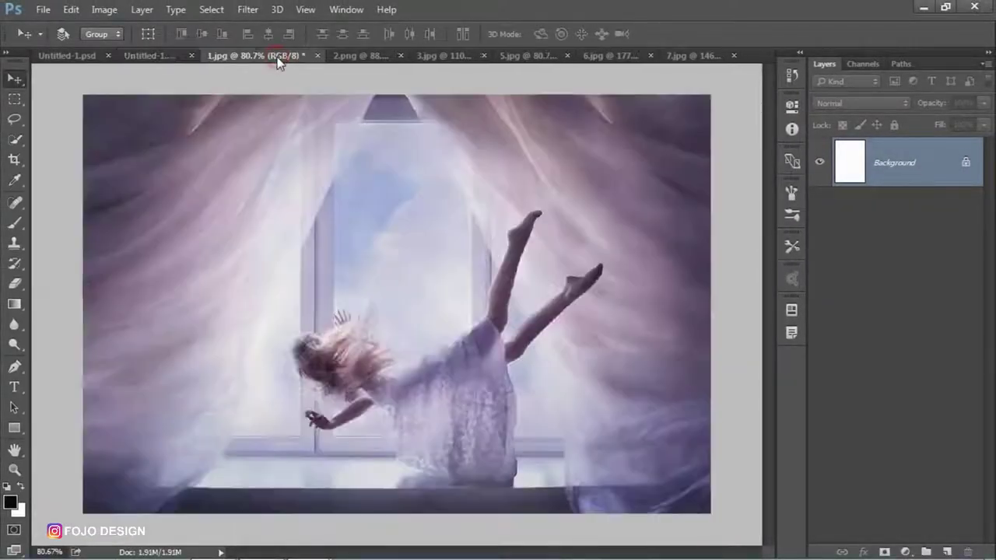
# Quick-select the floating girl and drag her onto the Untitled-1 canvas
pyautogui.click(14, 140)
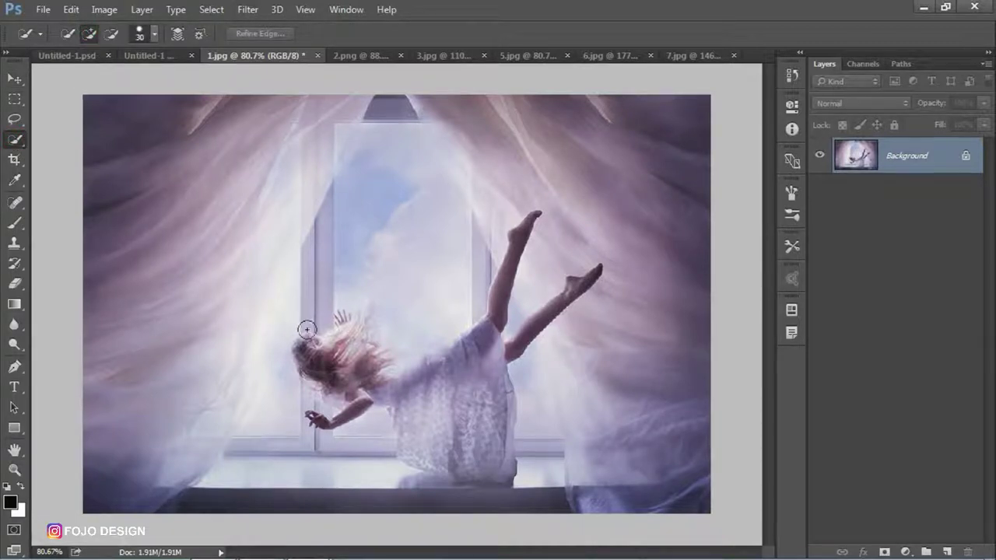
pyautogui.moveTo(305, 345)
pyautogui.mouseDown()
pyautogui.moveTo(342, 338)
pyautogui.moveTo(333, 381)
pyautogui.mouseUp()
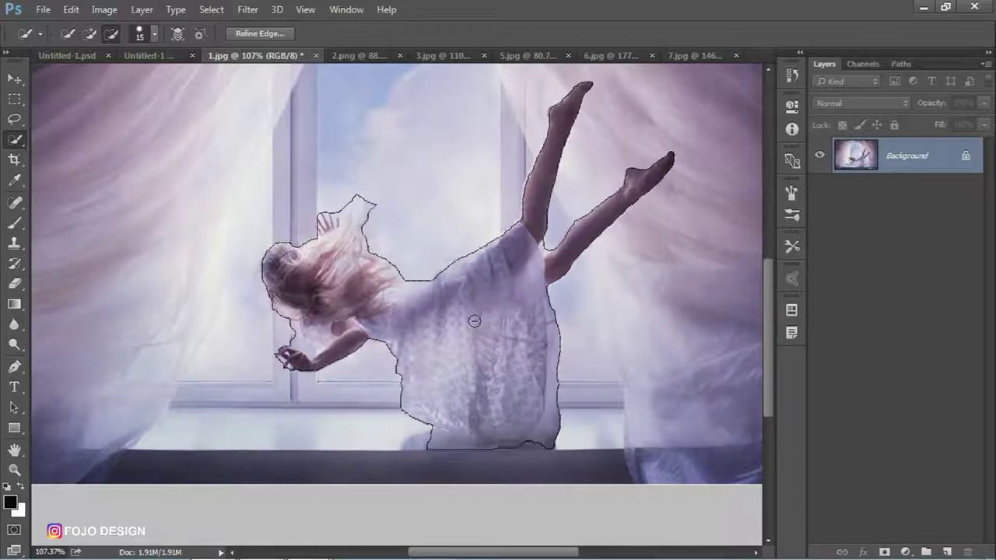
pyautogui.click(149, 56)
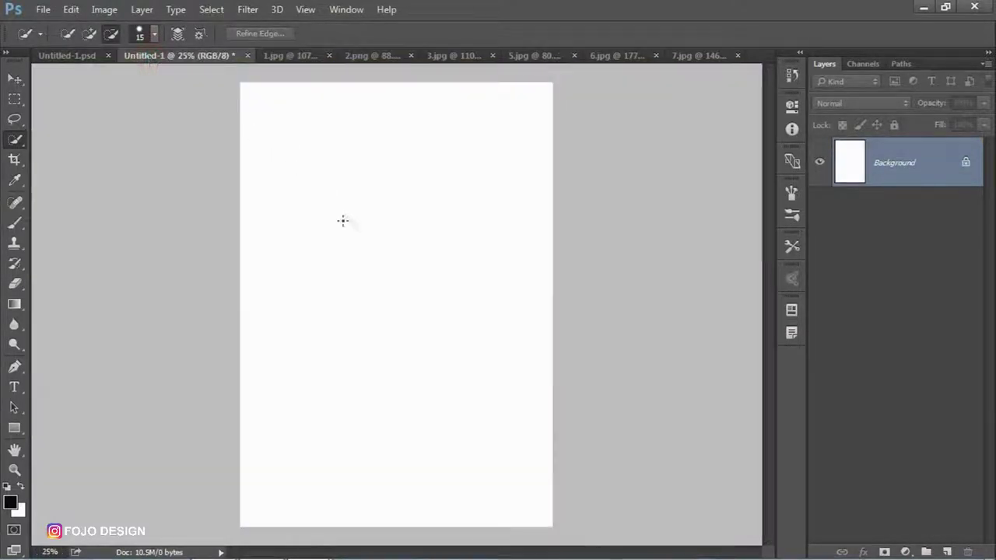
pyautogui.moveTo(390, 305)
pyautogui.mouseDown()
pyautogui.moveTo(342, 405)
pyautogui.moveTo(327, 412)
pyautogui.mouseUp()
# Rotate the girl about 35° toward the lower left with Free Transform
pyautogui.click(14, 79)
pyautogui.hotkey('ctrl', 't')
pyautogui.moveTo(391, 340)
pyautogui.mouseDown()
pyautogui.moveTo(415, 387)
pyautogui.moveTo(497, 406)
pyautogui.moveTo(433, 394)
pyautogui.mouseUp()
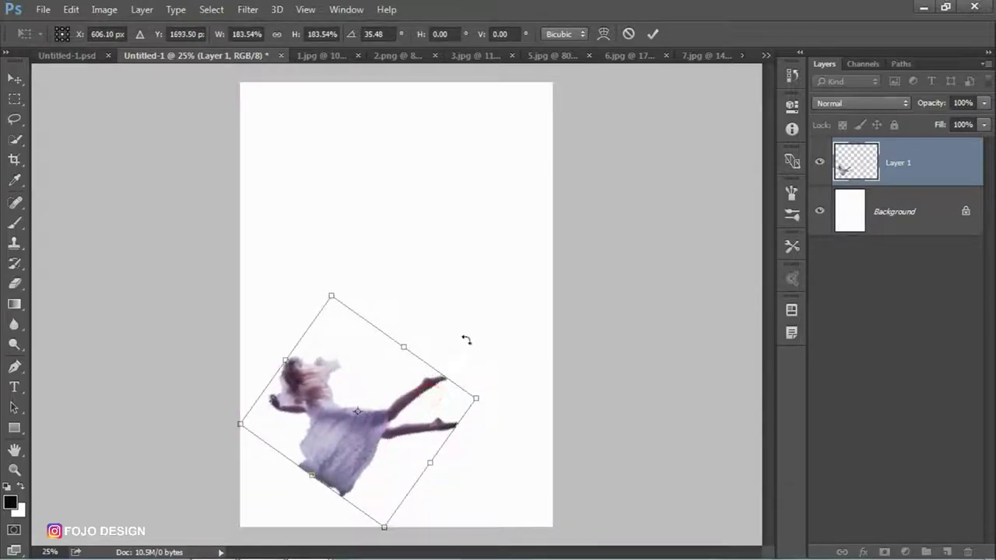
pyautogui.press('Return')
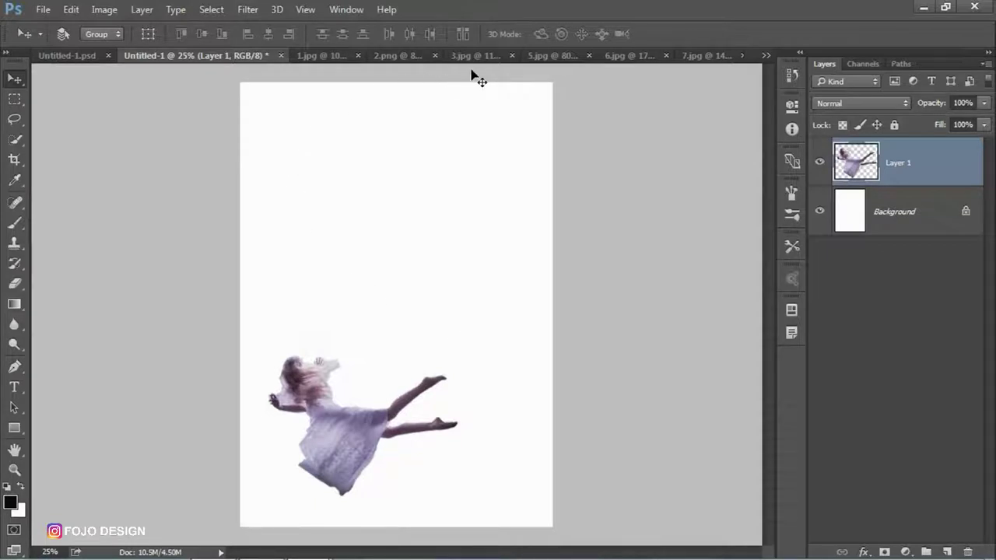
# Select the whole whale image in 2.png and drag it into the composition
pyautogui.click(395, 58)
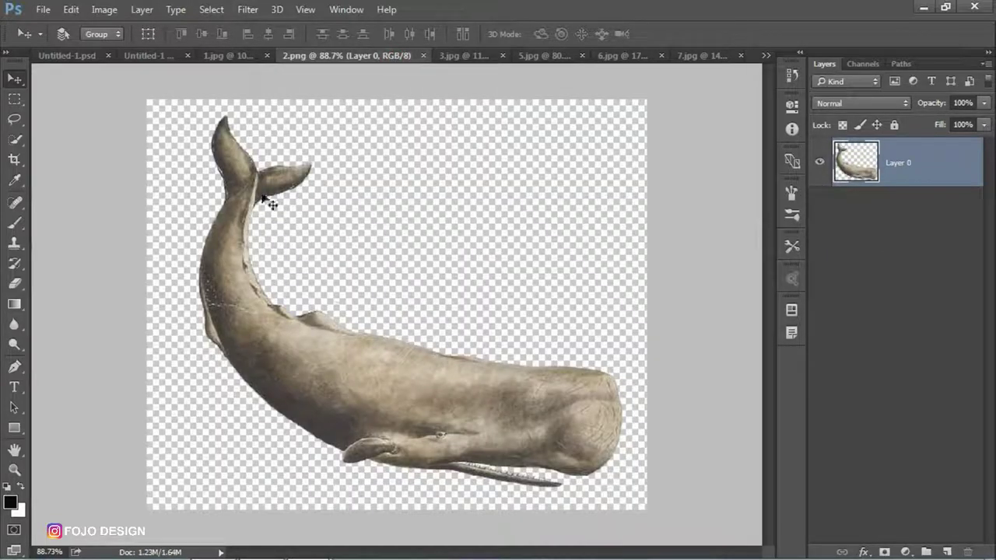
pyautogui.click(14, 99)
pyautogui.moveTo(124, 95)
pyautogui.mouseDown()
pyautogui.moveTo(761, 360)
pyautogui.moveTo(790, 494)
pyautogui.mouseUp()
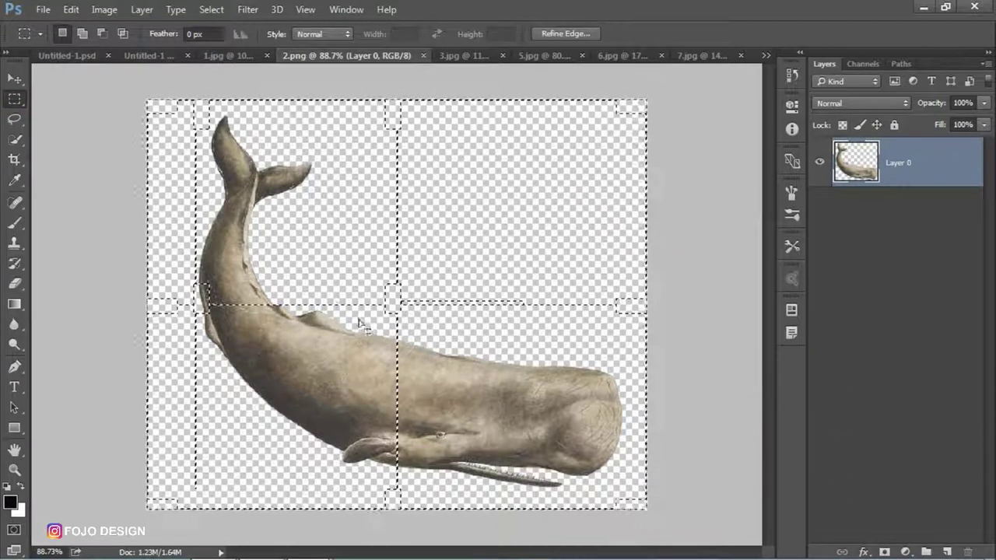
pyautogui.click(14, 78)
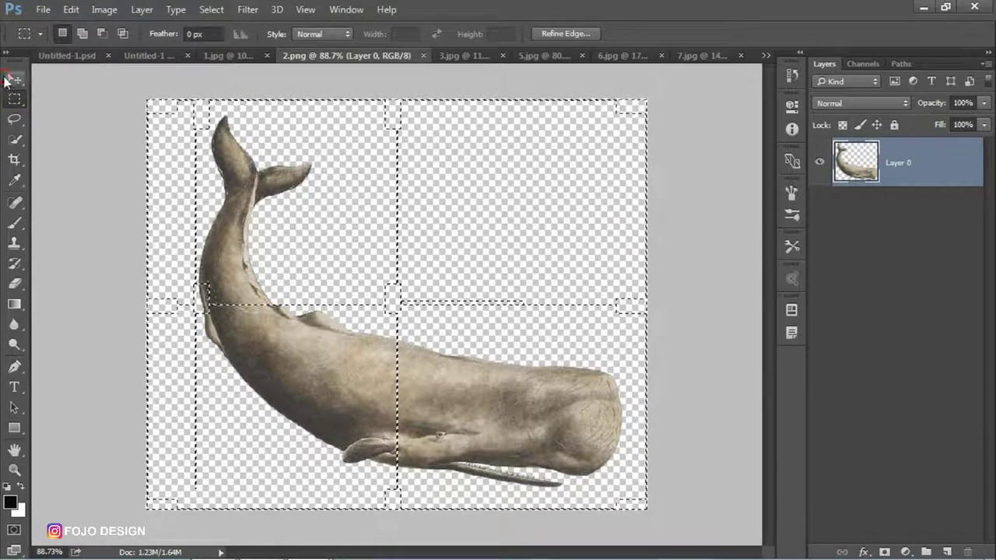
pyautogui.moveTo(122, 78); pyautogui.dragTo(405, 319)
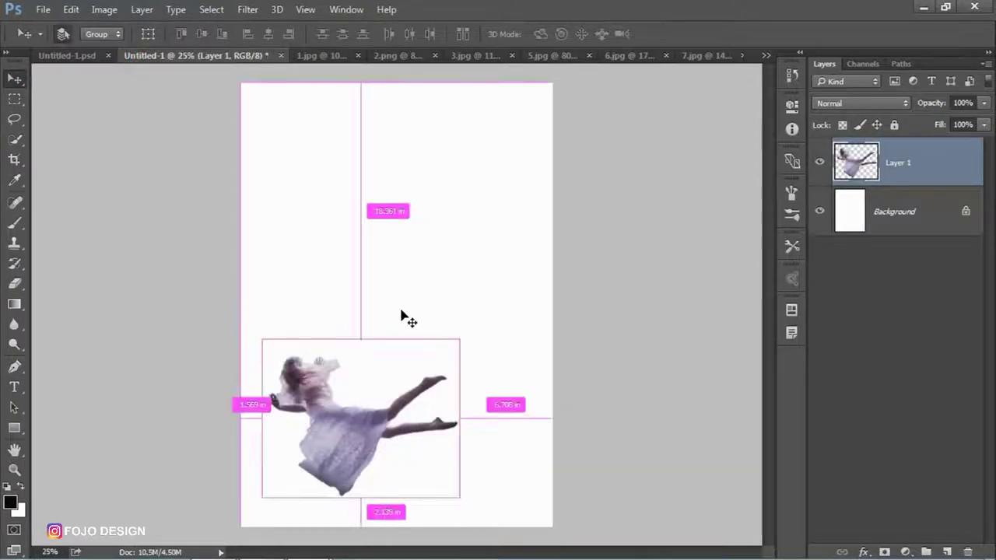
# Enlarge the whale about twice, rotate it about 18°, and move it to the canvas top
pyautogui.hotkey('ctrl', 't')
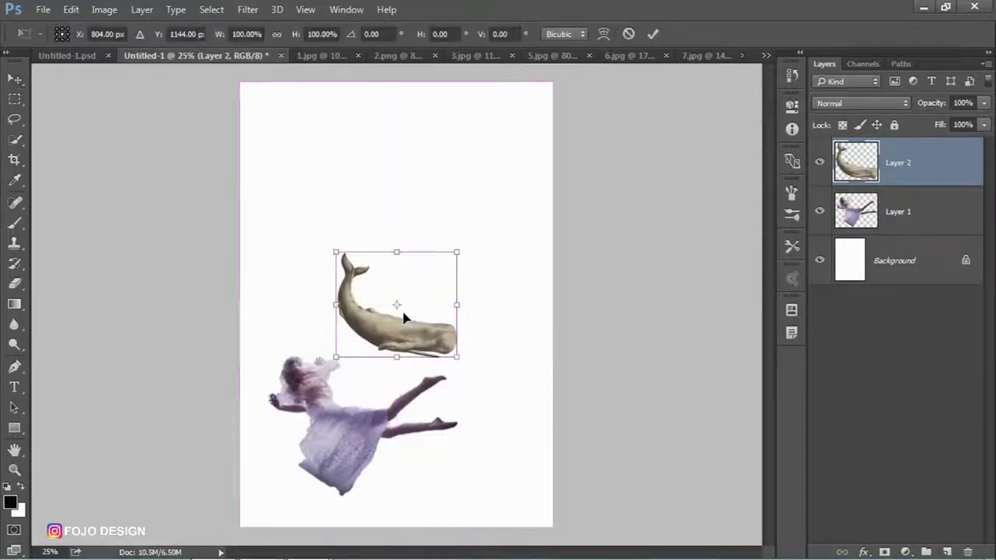
pyautogui.moveTo(457, 357); pyautogui.dragTo(572, 509)
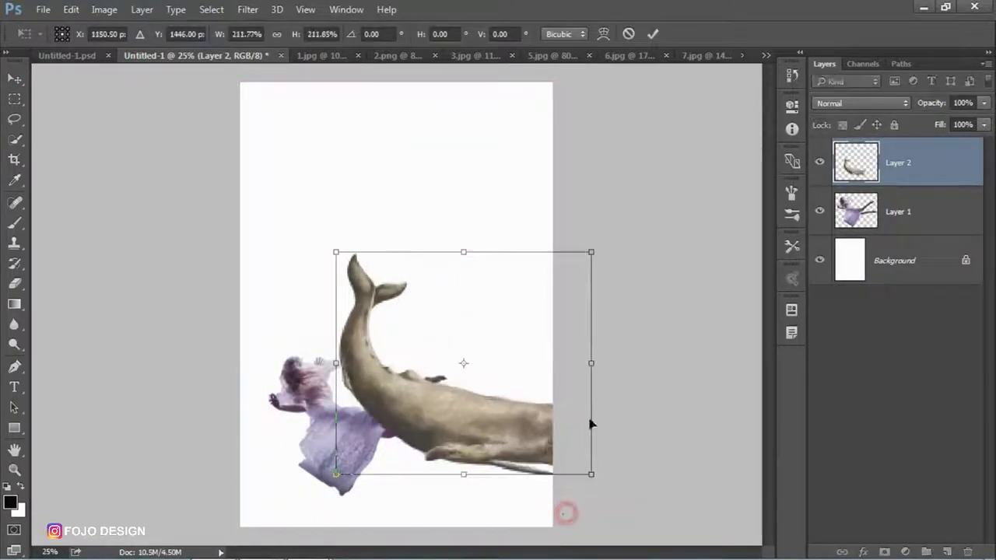
pyautogui.moveTo(628, 222); pyautogui.dragTo(653, 282)
pyautogui.moveTo(505, 358)
pyautogui.mouseDown()
pyautogui.moveTo(438, 278)
pyautogui.moveTo(439, 227)
pyautogui.mouseUp()
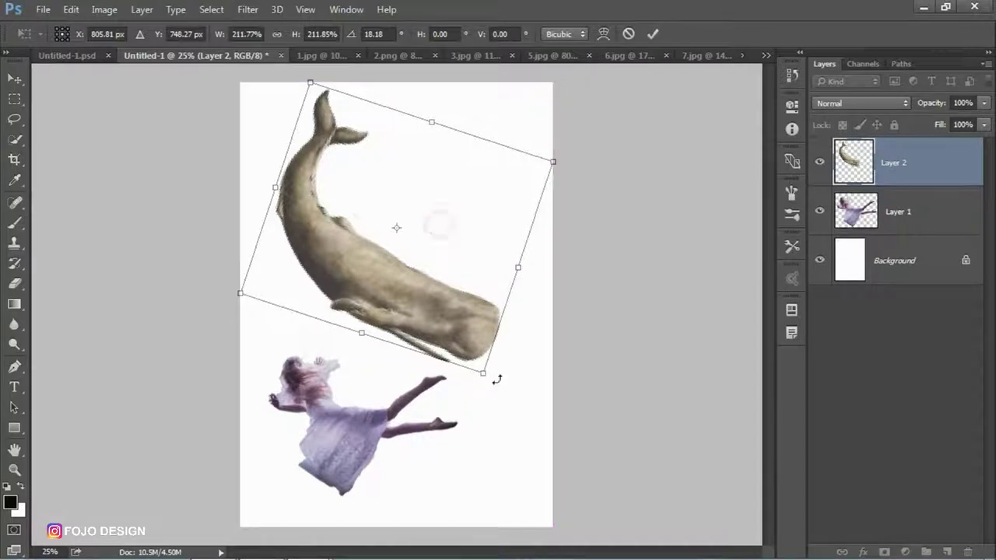
pyautogui.moveTo(483, 373)
pyautogui.mouseDown()
pyautogui.moveTo(509, 411)
pyautogui.moveTo(504, 368)
pyautogui.mouseUp()
pyautogui.press('Return')
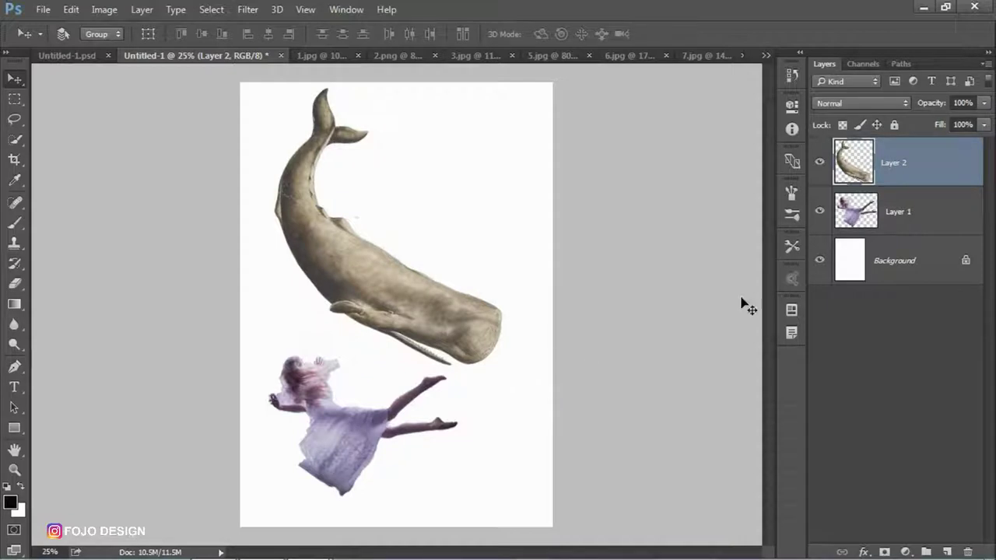
# Shrink the girl's layer to about 79%
pyautogui.click(849, 218)
pyautogui.hotkey('ctrl', 't')
pyautogui.moveTo(458, 339); pyautogui.dragTo(414, 371)
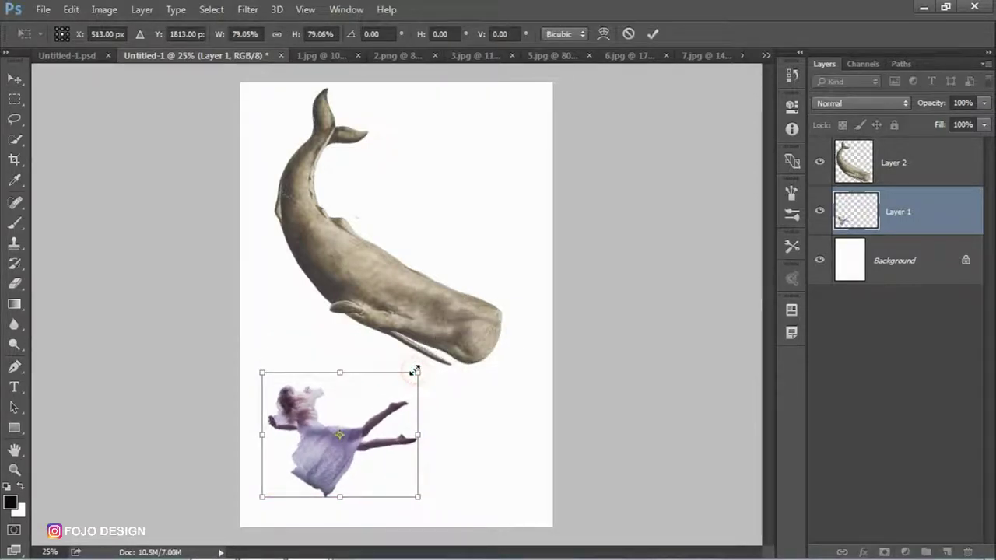
pyautogui.press('Return')
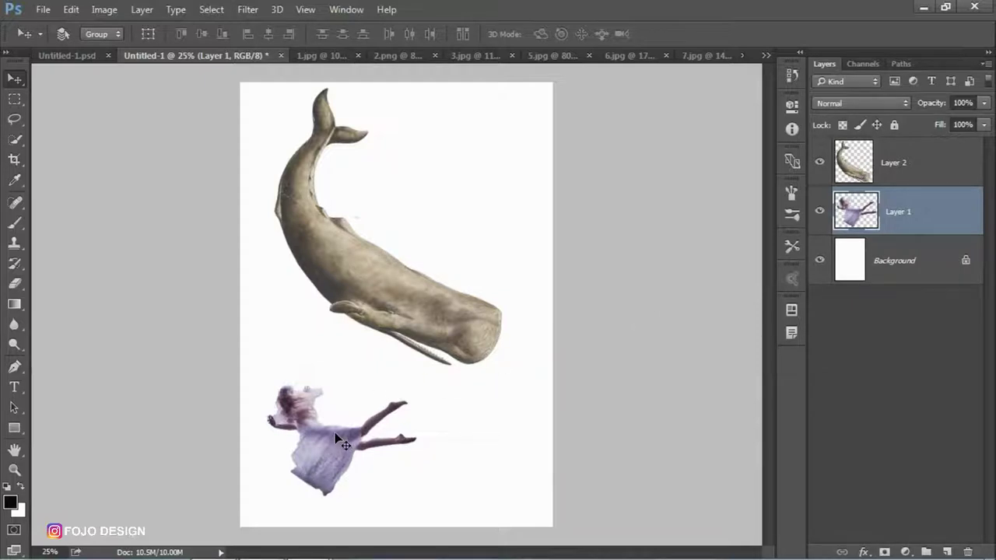
# Nudge the girl down and fine-tune the whale's position with arrow keys
pyautogui.hotkey('shift', 'Down')
pyautogui.hotkey('shift', 'Down')
pyautogui.hotkey('shift', 'Down')
pyautogui.hotkey('shift', 'Down')
pyautogui.hotkey('shift', 'Down')
pyautogui.hotkey('shift', 'Down')
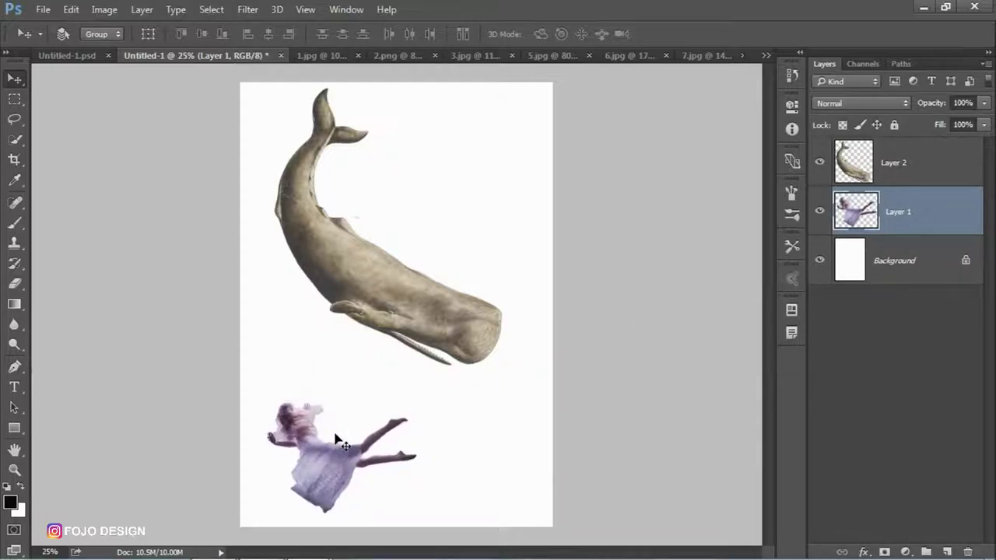
pyautogui.click(893, 162)
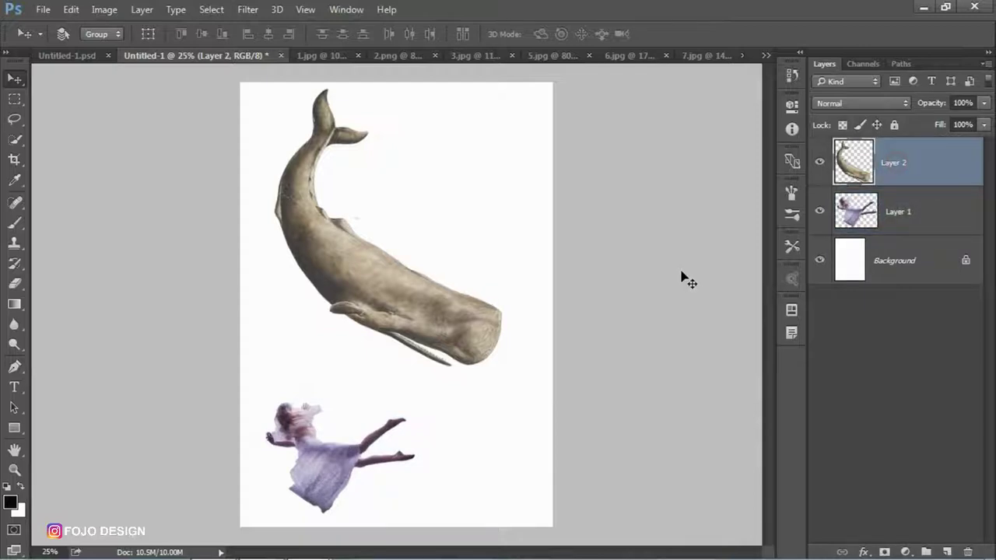
pyautogui.hotkey('shift', 'Down')
pyautogui.hotkey('shift', 'Down')
pyautogui.hotkey('shift', 'Down')
pyautogui.hotkey('shift', 'Down')
pyautogui.hotkey('shift', 'Down')
pyautogui.hotkey('shift', 'Down')
pyautogui.hotkey('shift', 'Down')
pyautogui.hotkey('shift', 'Down')
pyautogui.hotkey('shift', 'Down')
pyautogui.hotkey('shift', 'Down')
pyautogui.hotkey('shift', 'Down')
pyautogui.hotkey('shift', 'Right')
pyautogui.hotkey('shift', 'Right')
pyautogui.hotkey('shift', 'Right')
pyautogui.hotkey('shift', 'Right')
pyautogui.hotkey('shift', 'Right')
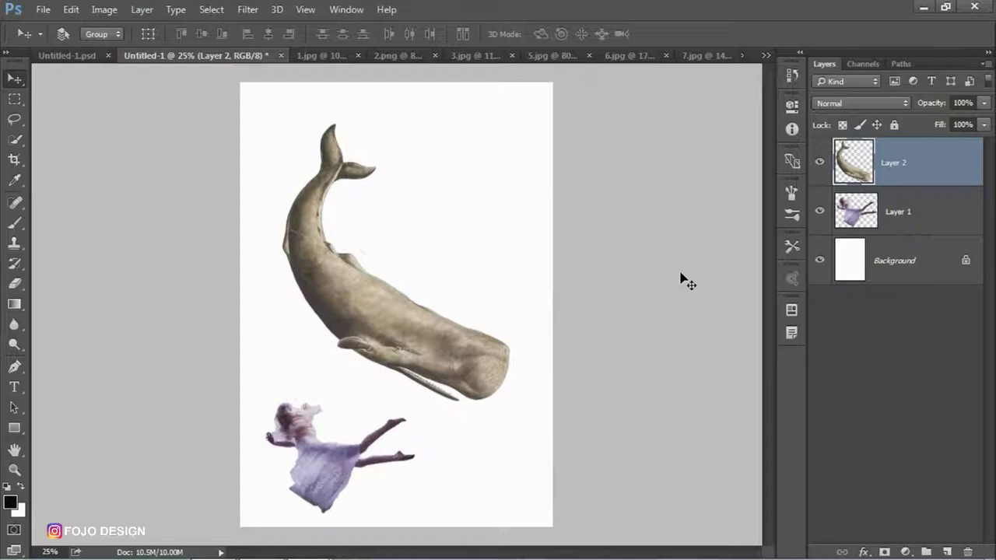
pyautogui.hotkey('shift', 'Right')
pyautogui.hotkey('shift', 'Right')
pyautogui.hotkey('shift', 'Right')
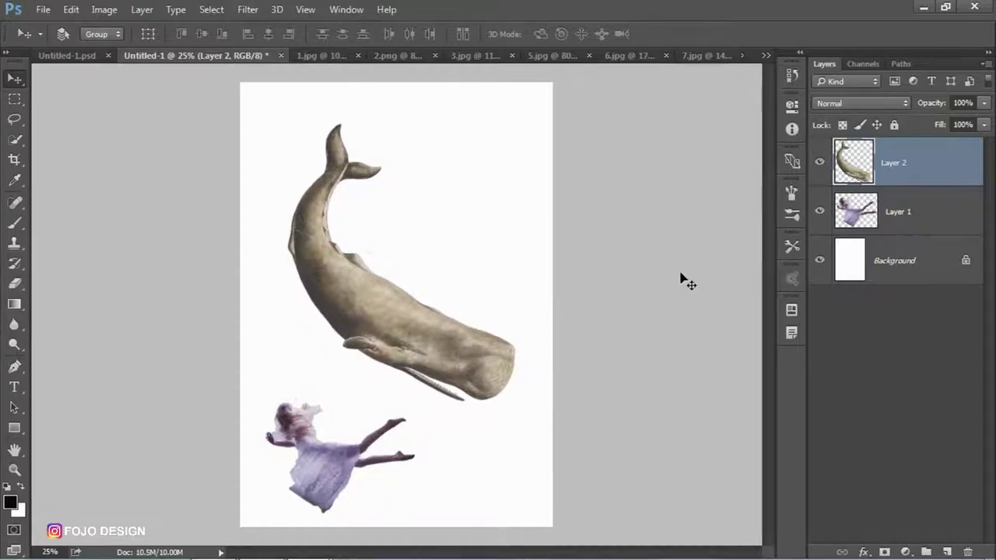
pyautogui.hotkey('shift', 'Left')
pyautogui.hotkey('shift', 'Left')
pyautogui.hotkey('shift', 'Up')
pyautogui.hotkey('shift', 'Up')
pyautogui.hotkey('shift', 'Up')
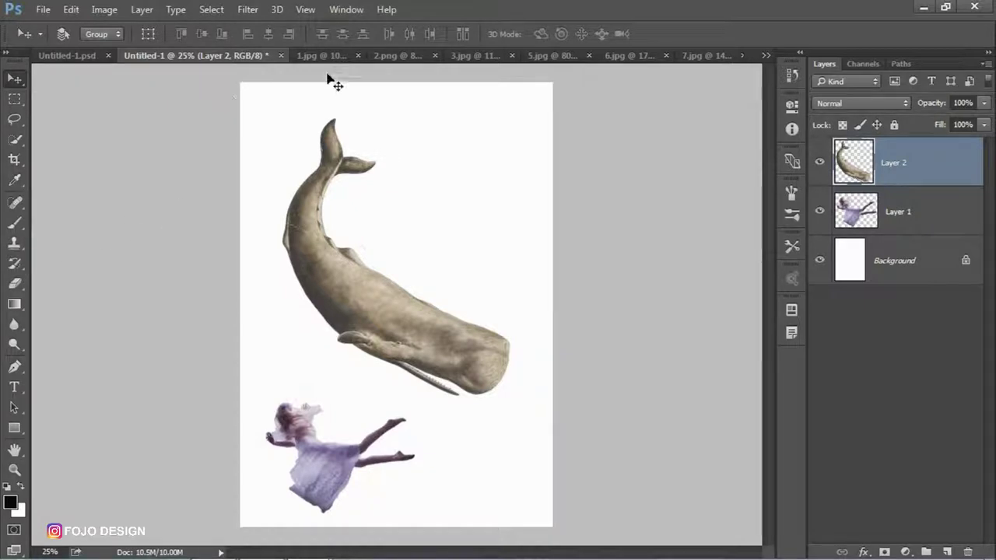
# Lasso a strip along the sea photo's waterline and paste it into the composition
pyautogui.click(495, 55)
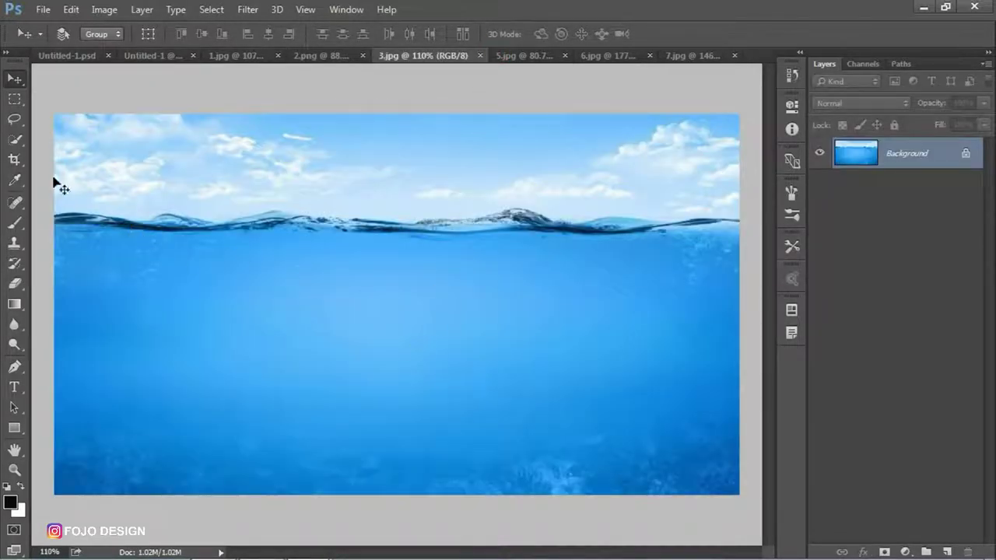
pyautogui.click(17, 117)
pyautogui.click(66, 212)
pyautogui.moveTo(93, 210)
pyautogui.mouseDown()
pyautogui.moveTo(318, 207)
pyautogui.moveTo(384, 218)
pyautogui.moveTo(521, 207)
pyautogui.moveTo(747, 218)
pyautogui.moveTo(691, 240)
pyautogui.moveTo(133, 244)
pyautogui.moveTo(46, 237)
pyautogui.moveTo(31, 211)
pyautogui.mouseUp()
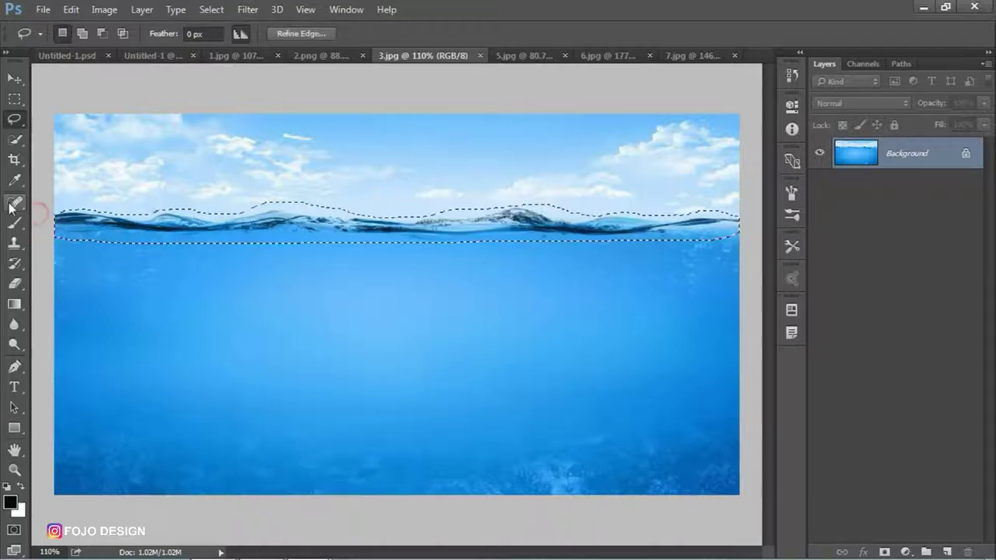
pyautogui.click(74, 55)
pyautogui.click(305, 56)
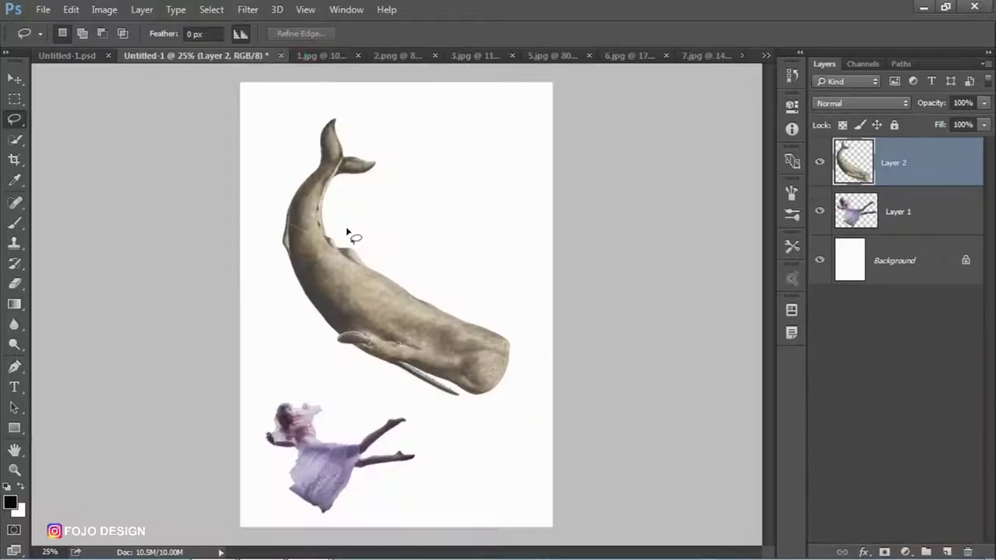
pyautogui.hotkey('ctrl', 'v')
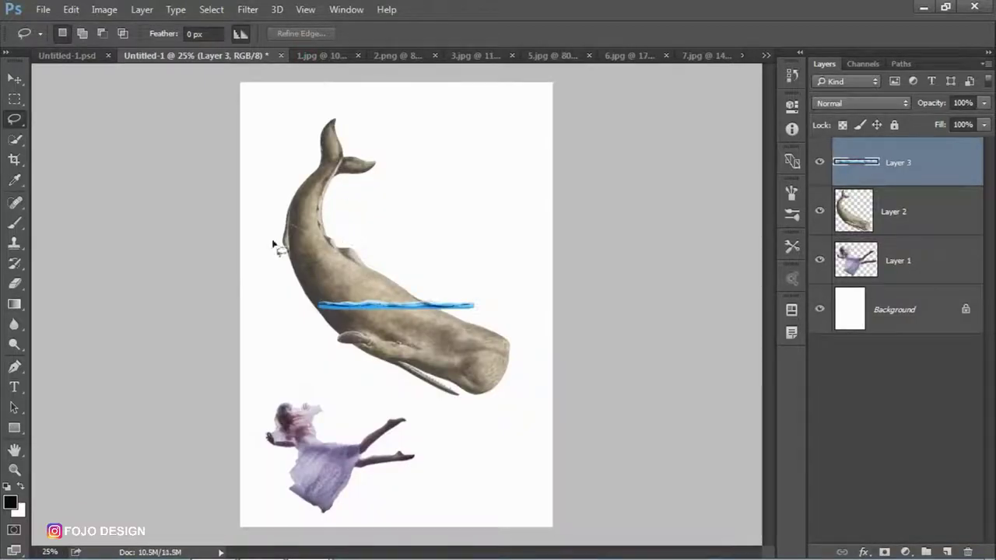
# Move the water strip up across the whale's body and flip it horizontally
pyautogui.click(14, 78)
pyautogui.moveTo(447, 304)
pyautogui.mouseDown()
pyautogui.moveTo(373, 302)
pyautogui.moveTo(372, 256)
pyautogui.mouseUp()
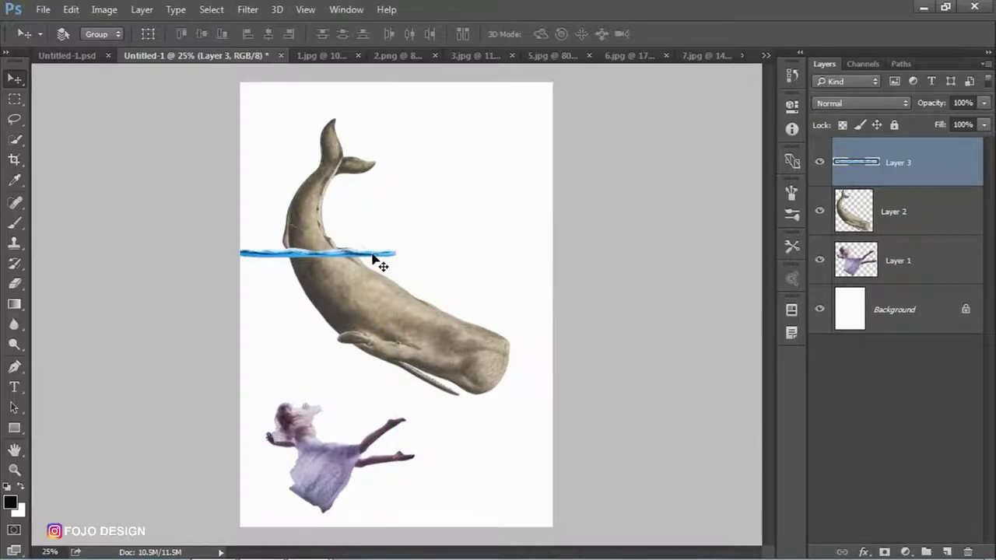
pyautogui.hotkey('ctrl', 't')
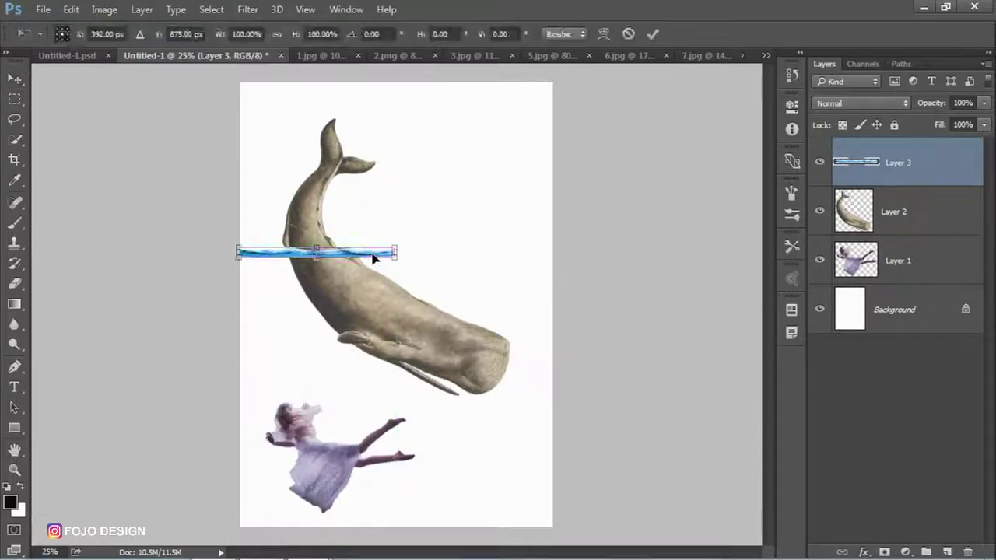
pyautogui.rightClick(373, 255)
pyautogui.click(419, 488)
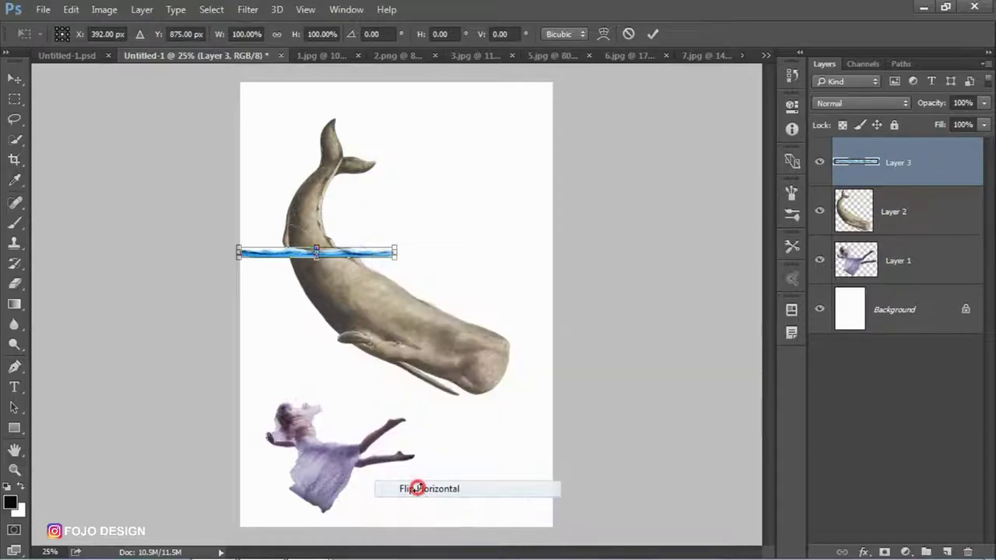
pyautogui.press('Return')
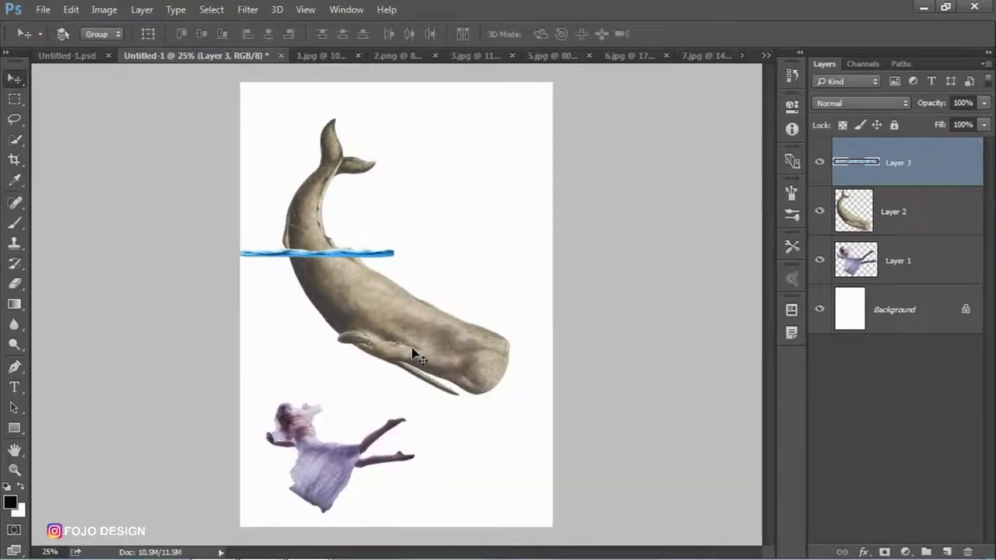
pyautogui.hotkey('shift', 'Right')
pyautogui.hotkey('shift', 'Right')
pyautogui.hotkey('shift', 'Right')
pyautogui.hotkey('shift', 'Right')
pyautogui.hotkey('shift', 'Right')
pyautogui.hotkey('shift', 'Right')
pyautogui.hotkey('shift', 'Left')
pyautogui.hotkey('shift', 'Left')
pyautogui.hotkey('shift', 'Left')
pyautogui.hotkey('shift', 'Left')
pyautogui.hotkey('shift', 'Left')
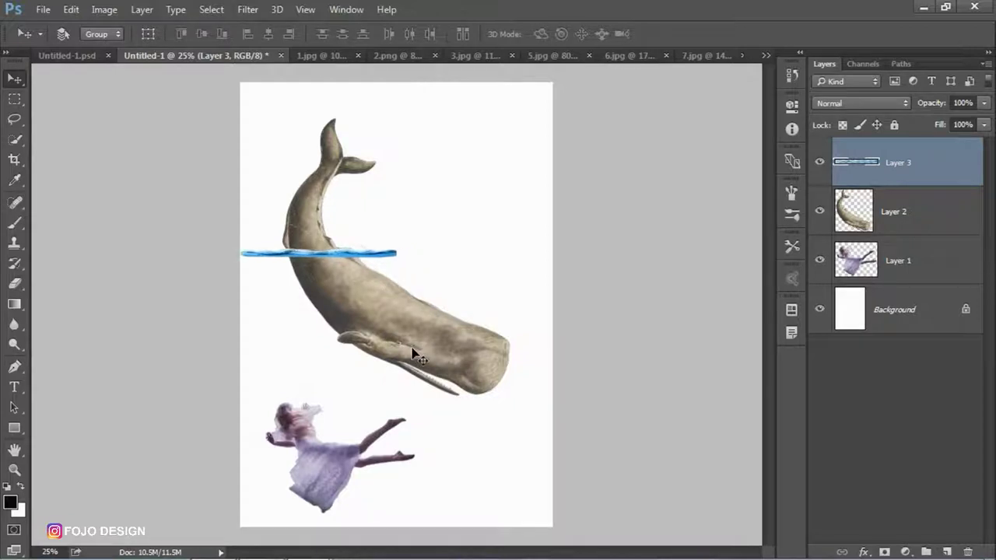
# Duplicate the water strip layer and shift the copy to the right
pyautogui.rightClick(950, 171)
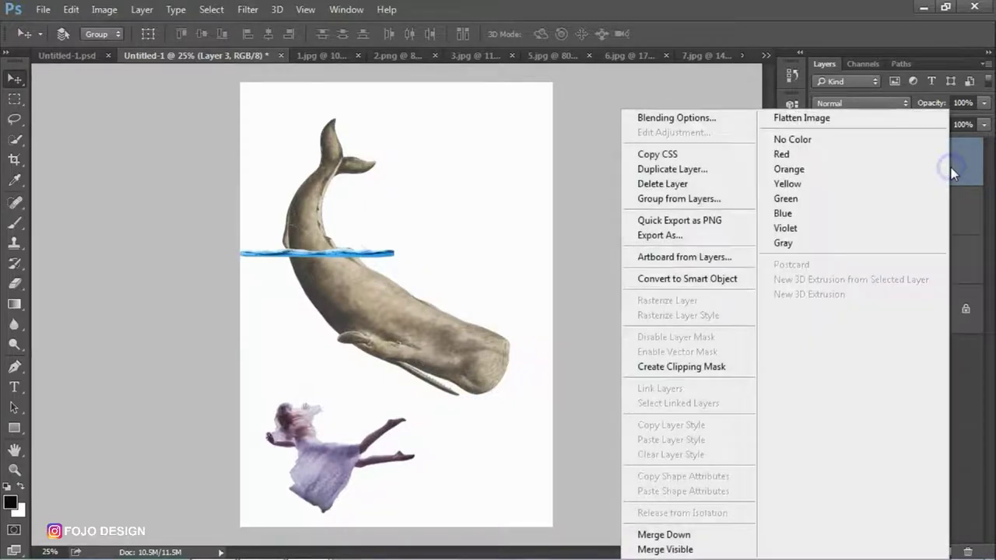
pyautogui.click(575, 328)
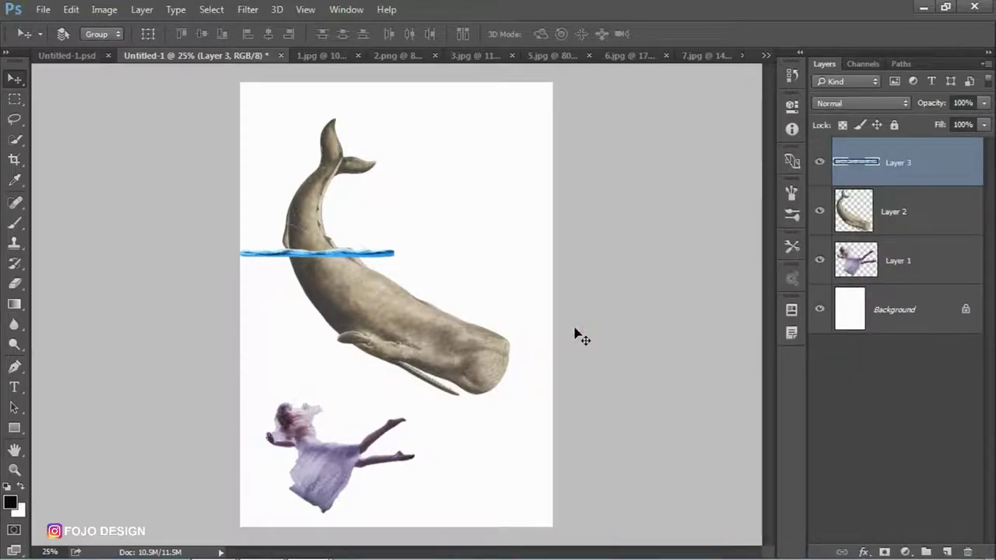
pyautogui.hotkey('ctrl', 'j')
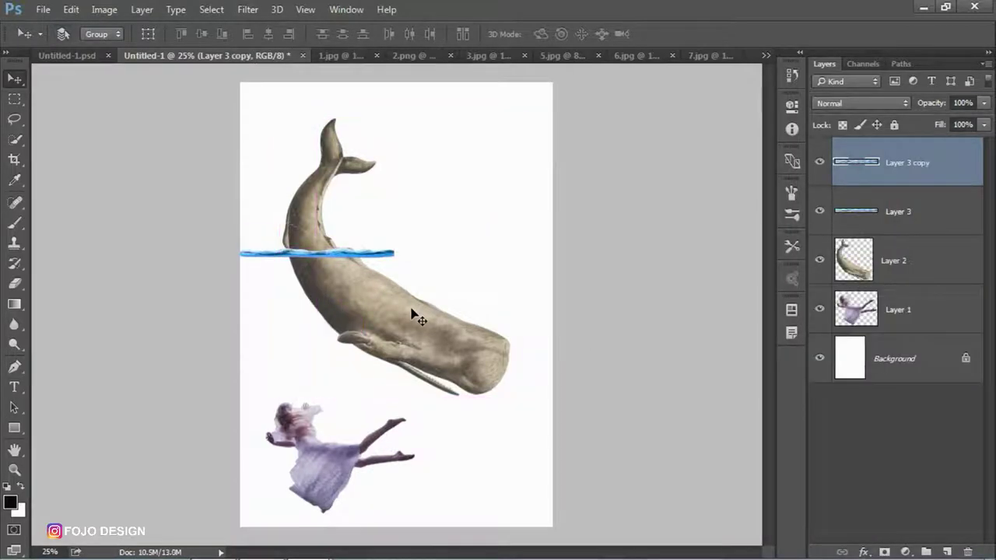
pyautogui.hotkey('shift', 'Right')
pyautogui.hotkey('shift', 'Right')
pyautogui.hotkey('shift', 'Right')
pyautogui.hotkey('shift', 'Right')
pyautogui.hotkey('shift', 'Right')
pyautogui.hotkey('shift', 'Right')
pyautogui.hotkey('shift', 'Right')
pyautogui.hotkey('shift', 'Right')
pyautogui.hotkey('shift', 'Right')
pyautogui.hotkey('shift', 'Right')
pyautogui.hotkey('shift', 'Right')
pyautogui.hotkey('shift', 'Right')
pyautogui.hotkey('shift', 'Right')
pyautogui.hotkey('shift', 'Right')
pyautogui.hotkey('shift', 'Right')
pyautogui.hotkey('shift', 'Right')
pyautogui.hotkey('shift', 'Right')
pyautogui.hotkey('shift', 'Right')
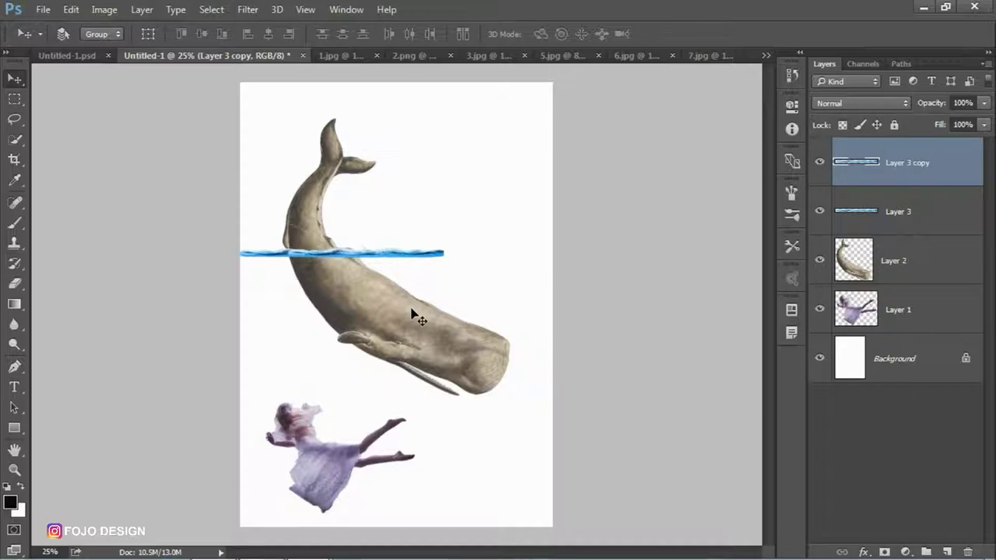
# Make a second copy, flip it horizontally, and shift it to the page's right edge
pyautogui.hotkey('ctrl', 'j')
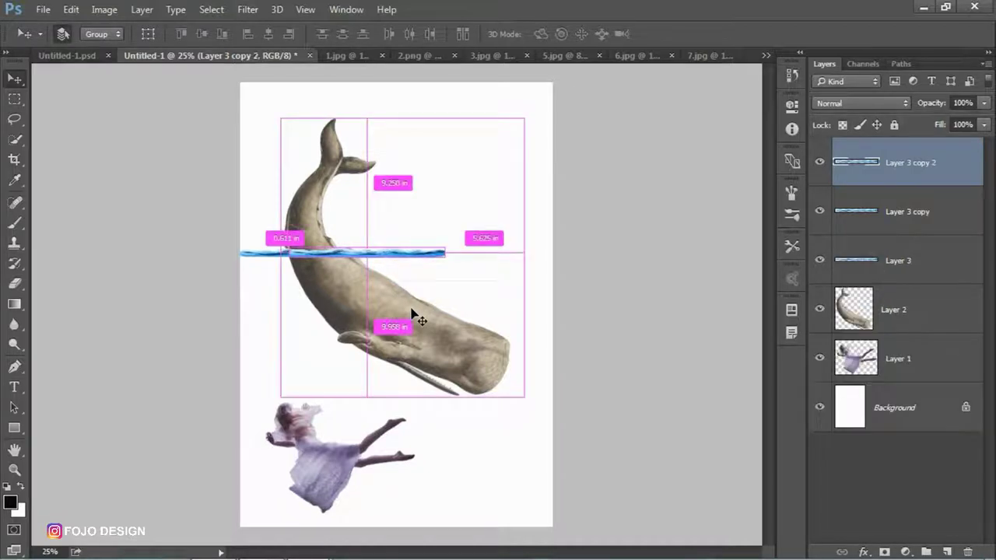
pyautogui.hotkey('ctrl', 't')
pyautogui.rightClick(415, 259)
pyautogui.click(453, 486)
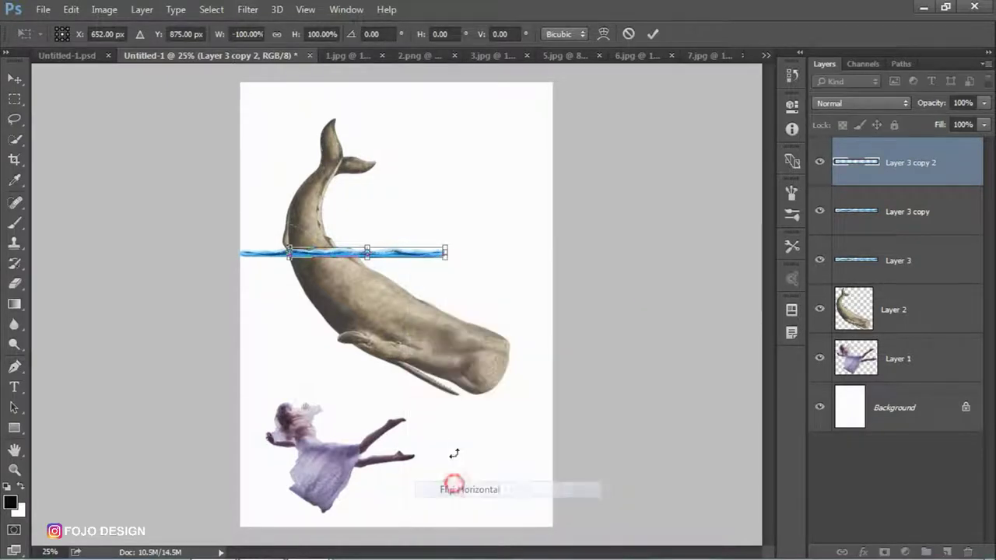
pyautogui.press('Return')
pyautogui.hotkey('shift', 'Right')
pyautogui.hotkey('shift', 'Right')
pyautogui.hotkey('shift', 'Right')
pyautogui.hotkey('shift', 'Right')
pyautogui.hotkey('shift', 'Right')
pyautogui.hotkey('shift', 'Right')
pyautogui.hotkey('shift', 'Right')
pyautogui.hotkey('shift', 'Right')
pyautogui.hotkey('shift', 'Right')
pyautogui.hotkey('shift', 'Right')
pyautogui.hotkey('shift', 'Right')
pyautogui.hotkey('shift', 'Right')
pyautogui.hotkey('shift', 'Right')
pyautogui.hotkey('shift', 'Right')
pyautogui.hotkey('shift', 'Right')
pyautogui.hotkey('shift', 'Right')
pyautogui.hotkey('shift', 'Right')
pyautogui.hotkey('shift', 'Right')
pyautogui.hotkey('shift', 'Right')
pyautogui.hotkey('shift', 'Right')
pyautogui.hotkey('shift', 'Right')
pyautogui.hotkey('shift', 'Right')
pyautogui.hotkey('shift', 'Right')
pyautogui.hotkey('shift', 'Right')
pyautogui.hotkey('shift', 'Right')
pyautogui.hotkey('shift', 'Right')
pyautogui.hotkey('shift', 'Right')
pyautogui.hotkey('shift', 'Right')
pyautogui.hotkey('shift', 'Right')
pyautogui.hotkey('shift', 'Right')
pyautogui.hotkey('shift', 'Right')
pyautogui.hotkey('shift', 'Right')
pyautogui.hotkey('shift', 'Right')
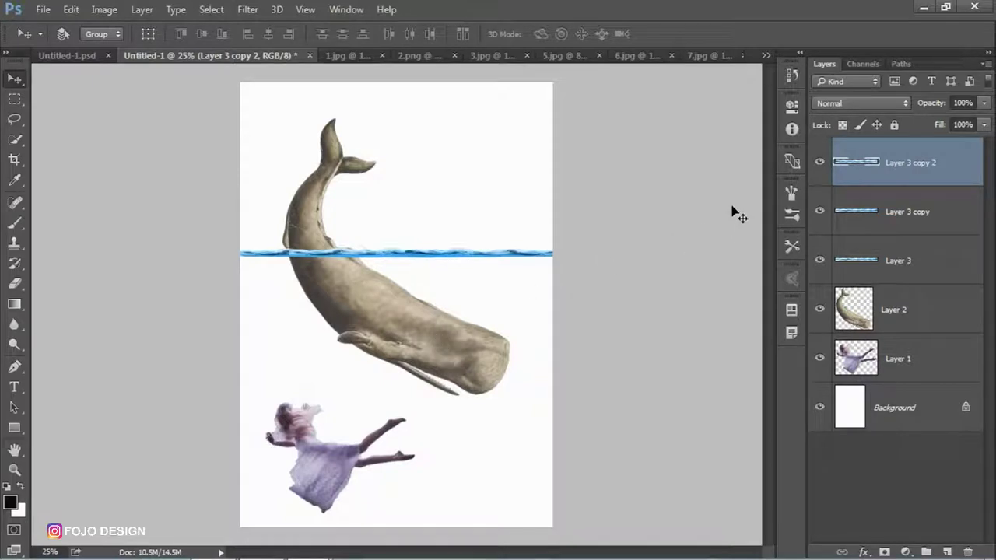
# Zoom in and set up a 100 px soft round Eraser on Layer 3 copy
pyautogui.scroll(1, 438, 270)
pyautogui.scroll(3, 437, 271)
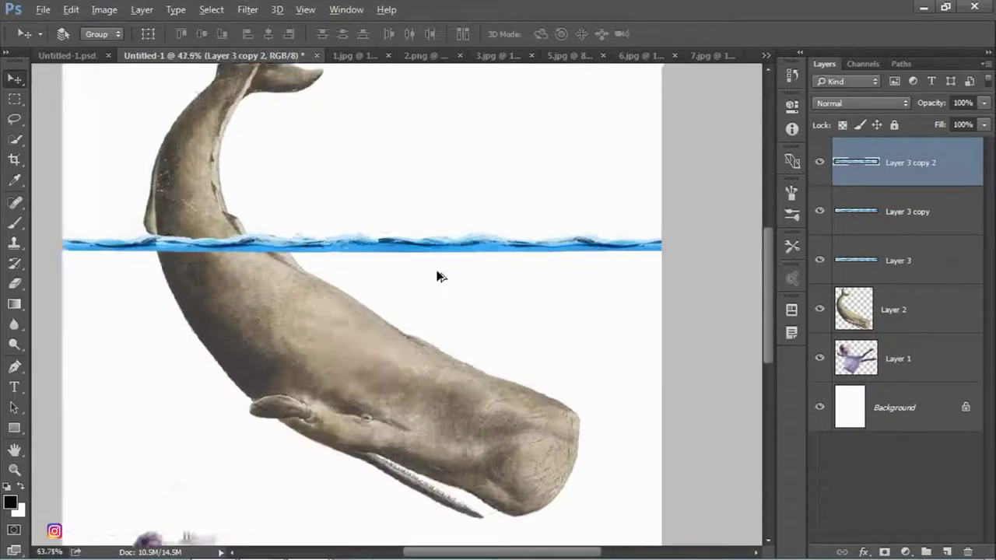
pyautogui.scroll(2, 445, 278)
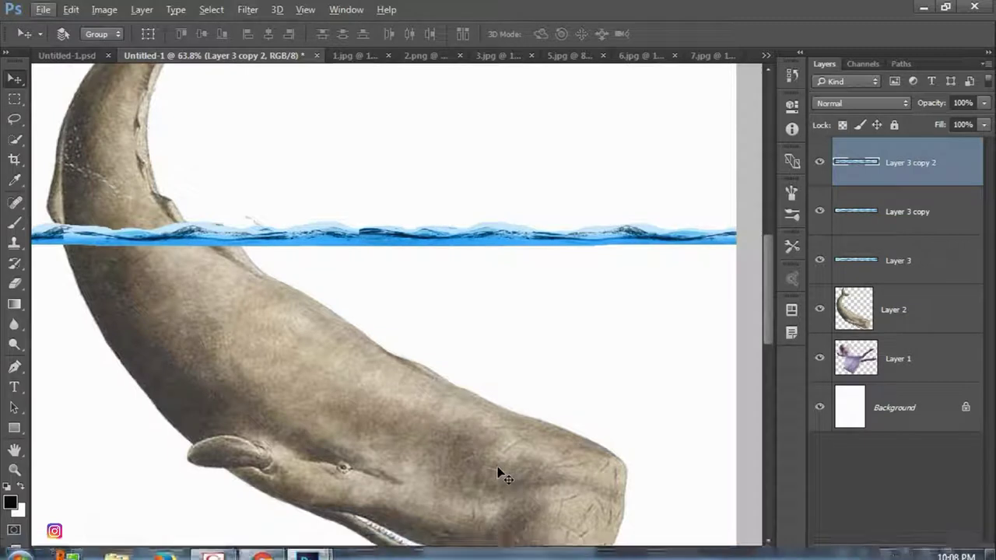
pyautogui.moveTo(499, 551); pyautogui.dragTo(465, 545)
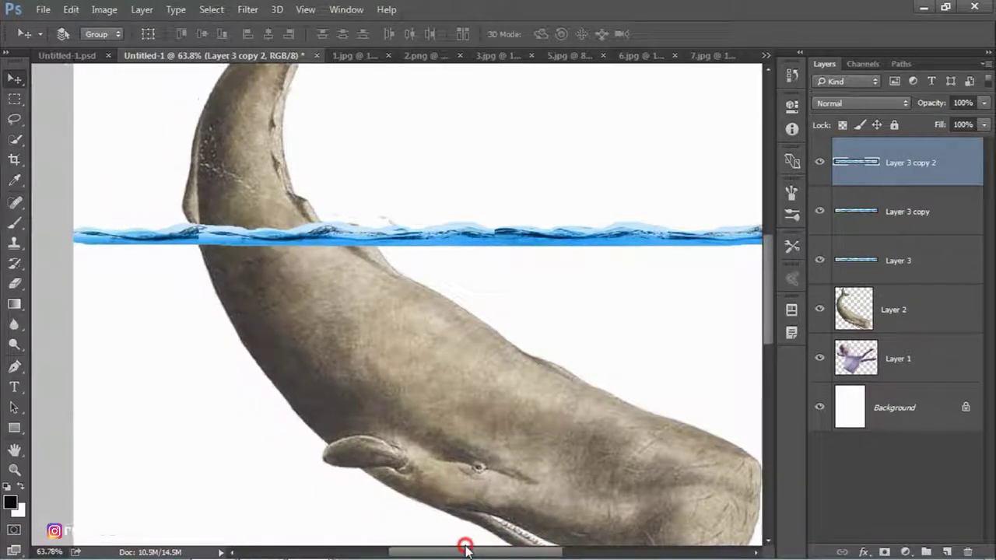
pyautogui.click(15, 283)
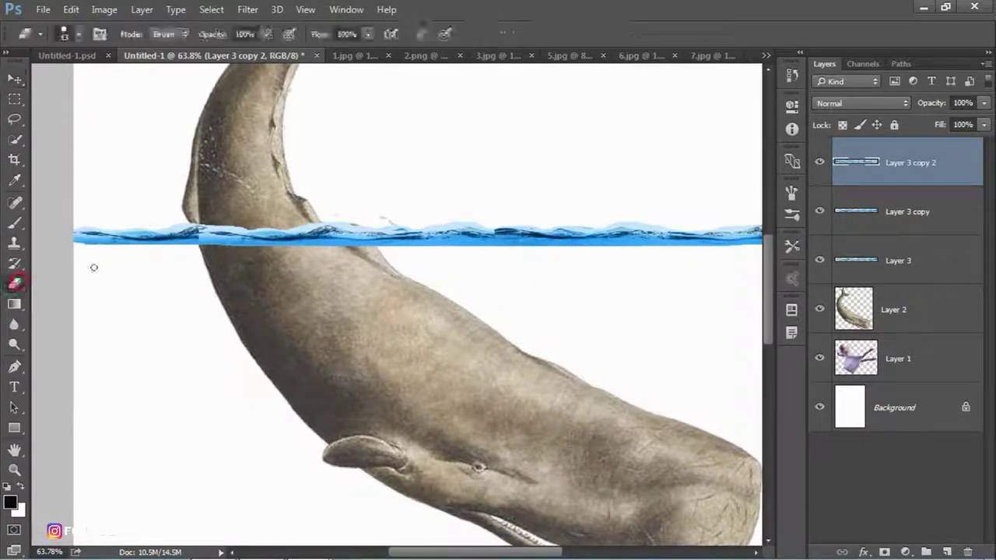
pyautogui.click(937, 216)
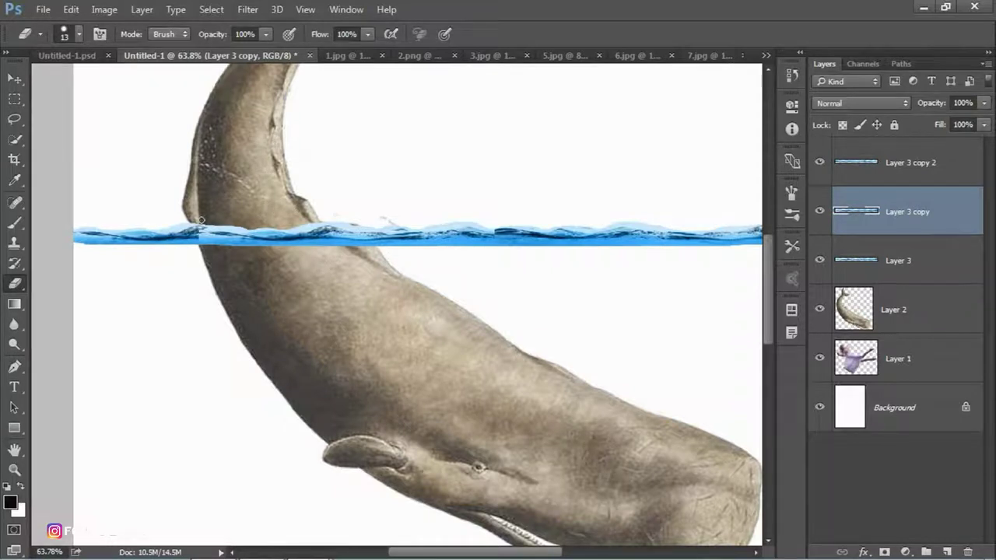
pyautogui.press(']')
pyautogui.click(79, 34)
pyautogui.moveTo(195, 252); pyautogui.dragTo(188, 189)
pyautogui.click(33, 192)
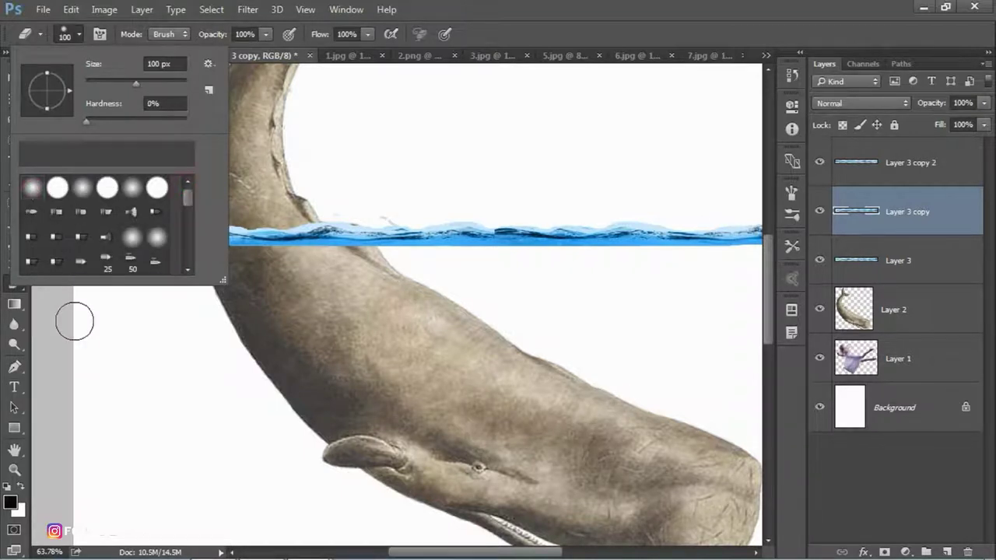
pyautogui.click(73, 326)
# Erase the overlapping edges of Layer 3 copy and Layer 3 copy 2 for a seamless waterline
pyautogui.click(201, 235)
pyautogui.moveTo(201, 235)
pyautogui.mouseDown()
pyautogui.moveTo(204, 262)
pyautogui.moveTo(268, 266)
pyautogui.mouseUp()
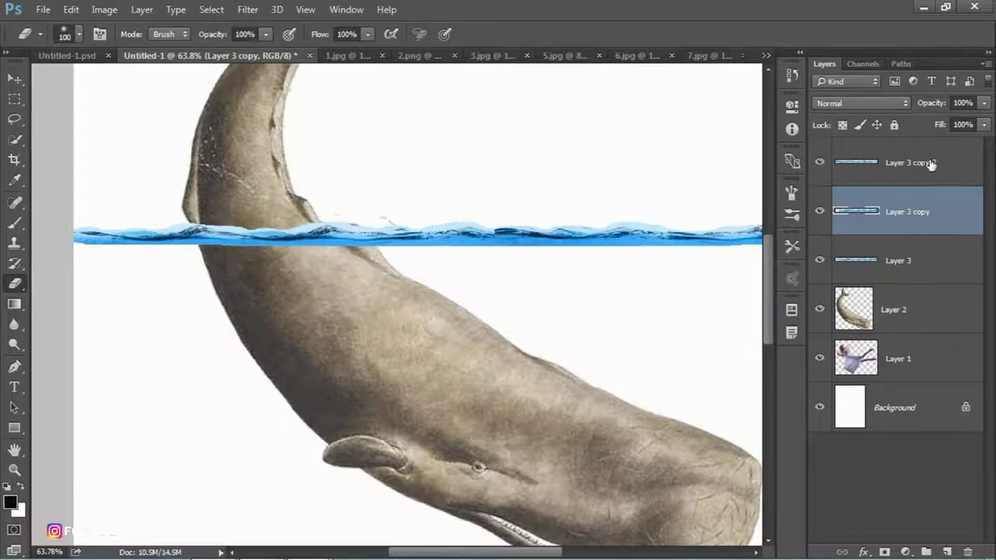
pyautogui.click(931, 163)
pyautogui.moveTo(408, 551); pyautogui.dragTo(467, 552)
pyautogui.moveTo(237, 219); pyautogui.dragTo(264, 219)
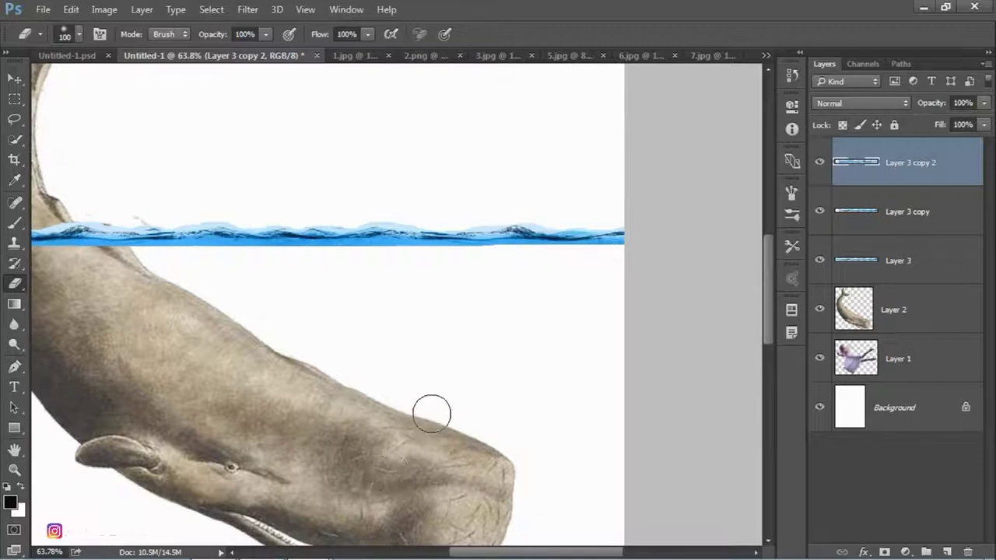
pyautogui.scroll(-3, 413, 402)
pyautogui.scroll(-1, 393, 385)
pyautogui.scroll(-1, 392, 384)
pyautogui.scroll(-1, 393, 385)
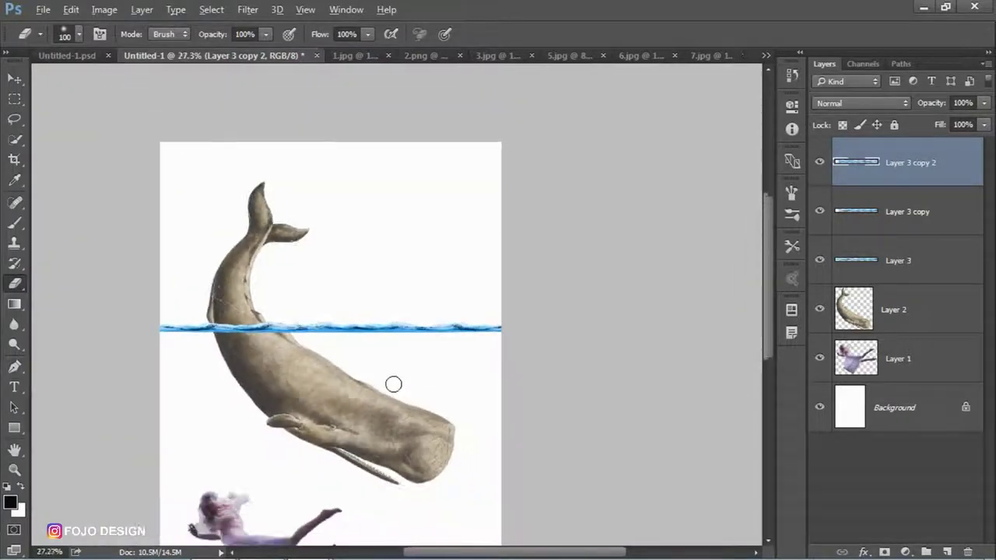
pyautogui.scroll(-1, 393, 384)
pyautogui.press('alt')
# Rectangle-select the underwater area below the waterline in 3.jpg
pyautogui.click(14, 78)
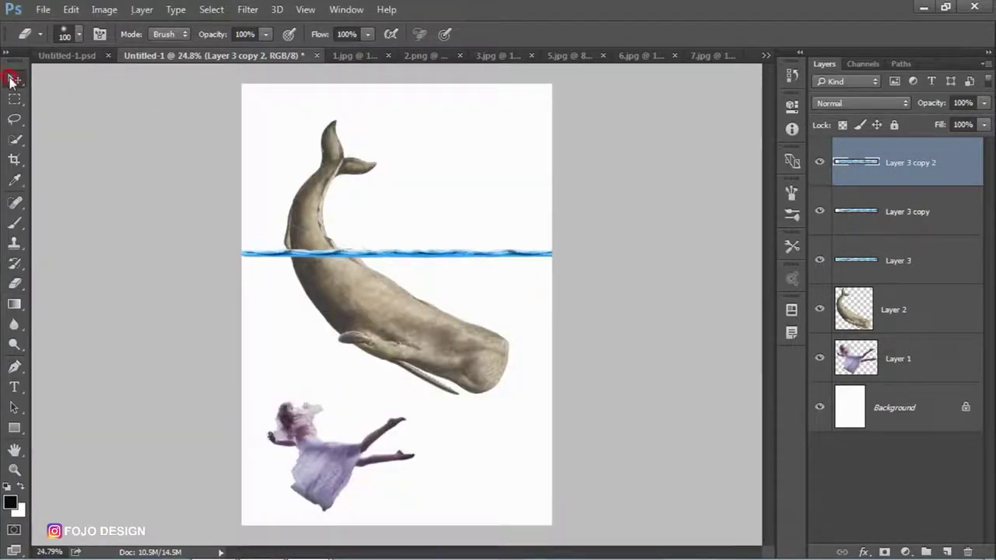
pyautogui.click(490, 55)
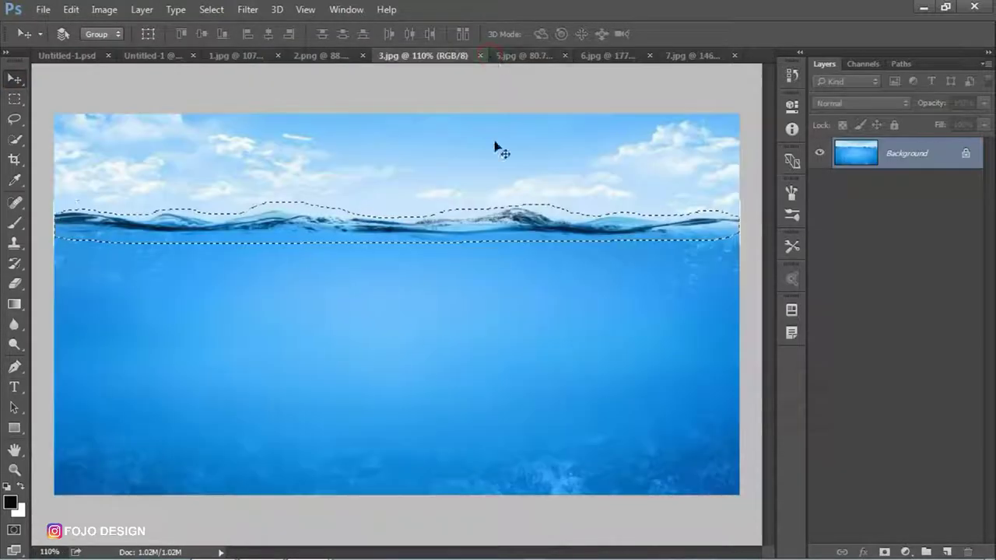
pyautogui.click(14, 99)
pyautogui.rightClick(102, 146)
pyautogui.click(127, 158)
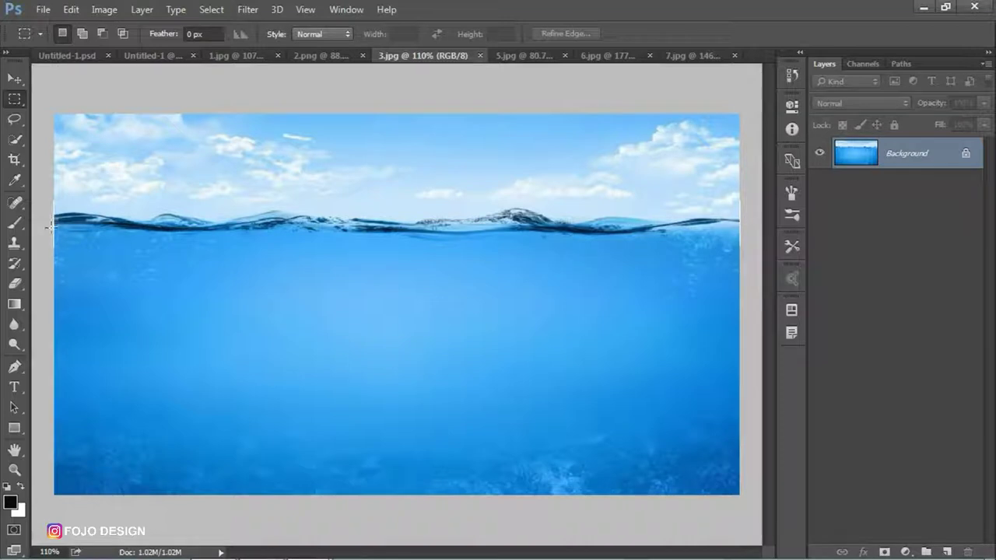
pyautogui.moveTo(51, 233); pyautogui.dragTo(847, 506)
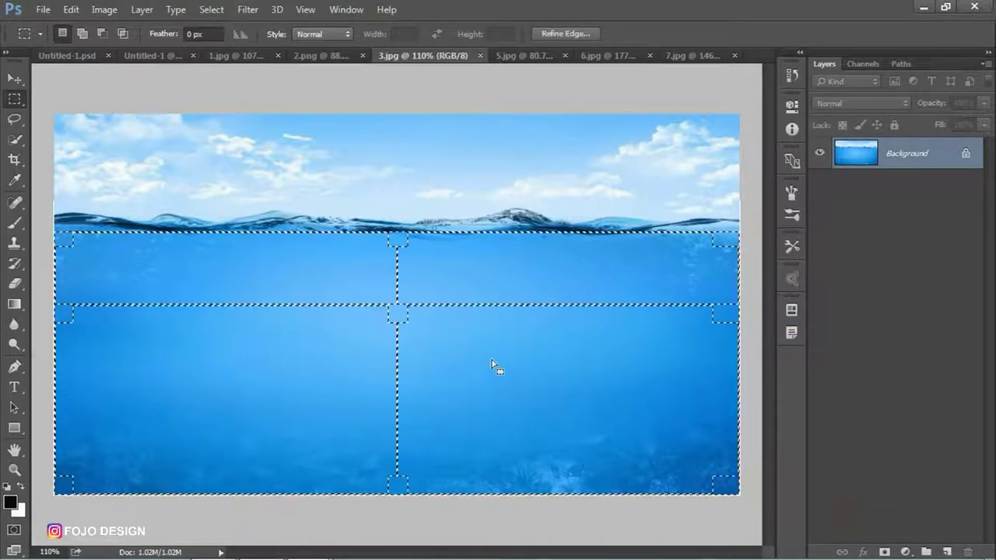
# Paste the copied underwater patch into the whale composition as Layer 4
pyautogui.hotkey('ctrl', 'j')
pyautogui.moveTo(493, 363); pyautogui.dragTo(455, 319)
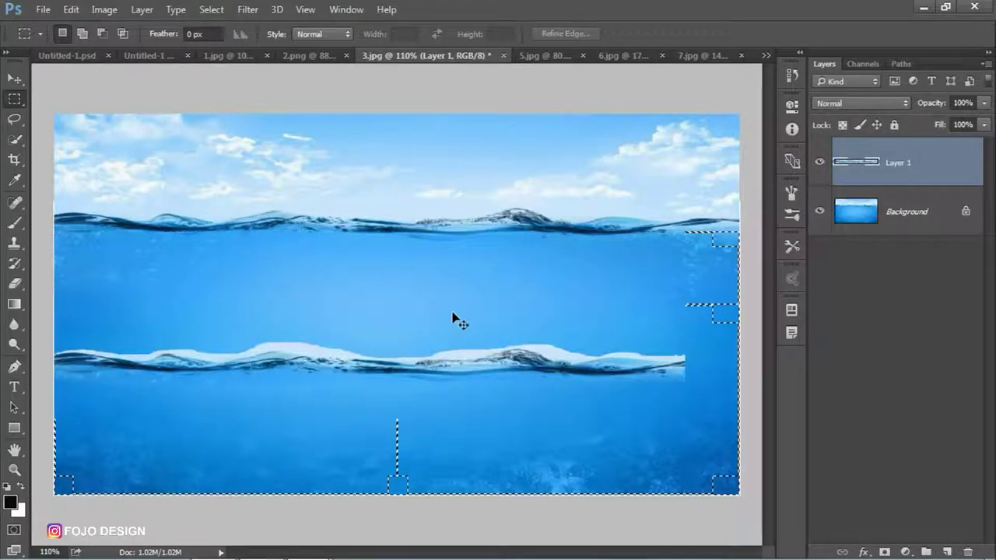
pyautogui.hotkey('ctrl', 'alt', 'z')
pyautogui.hotkey('ctrl', 'alt', 'z')
pyautogui.hotkey('ctrl', 'shift', 'z')
pyautogui.hotkey('ctrl', 'shift', 'z')
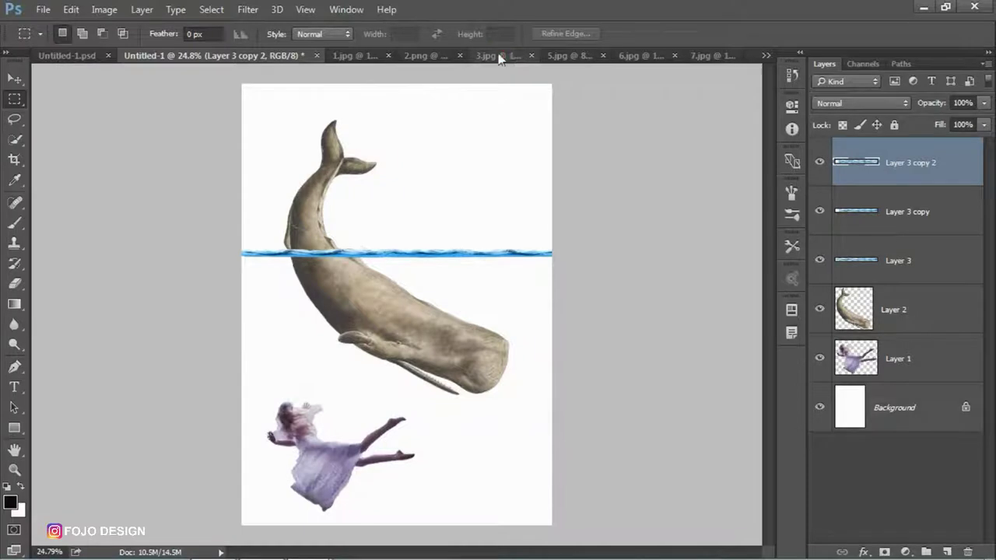
pyautogui.click(498, 56)
pyautogui.hotkey('ctrl', 'alt', 'z')
pyautogui.hotkey('ctrl', 'alt', 'z')
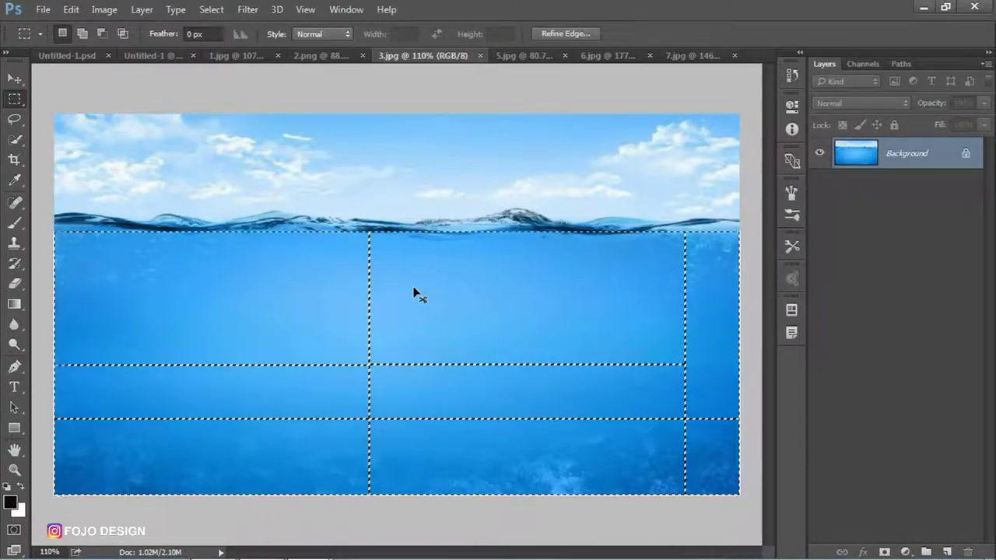
pyautogui.hotkey('ctrl', 'shift', 'z')
pyautogui.hotkey('ctrl', 'shift', 'z')
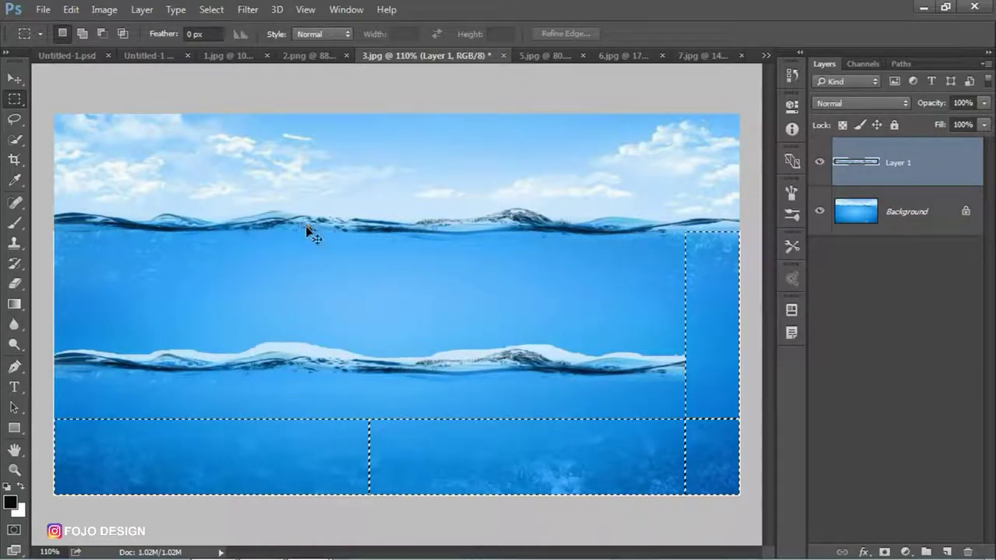
pyautogui.hotkey('ctrl', 'alt', 'z')
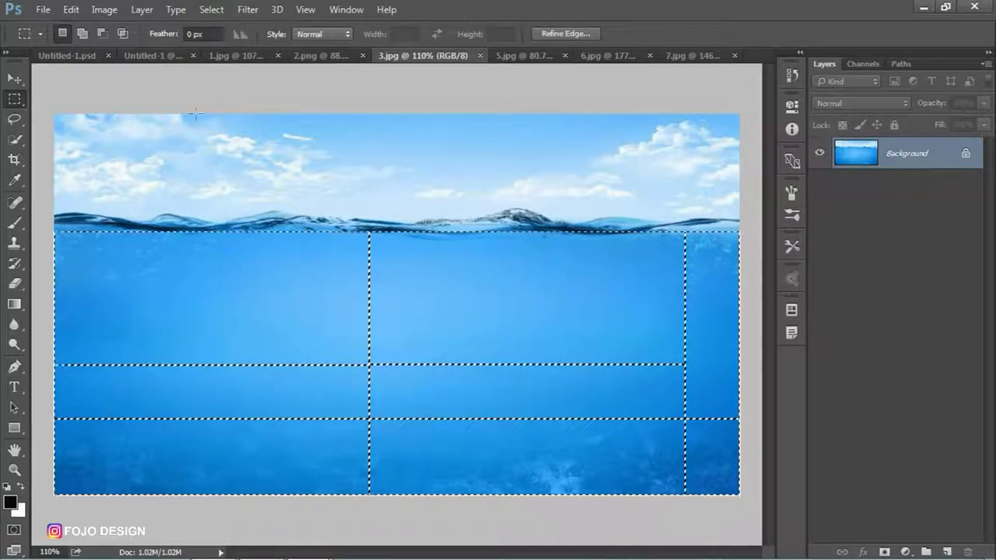
pyautogui.click(219, 56)
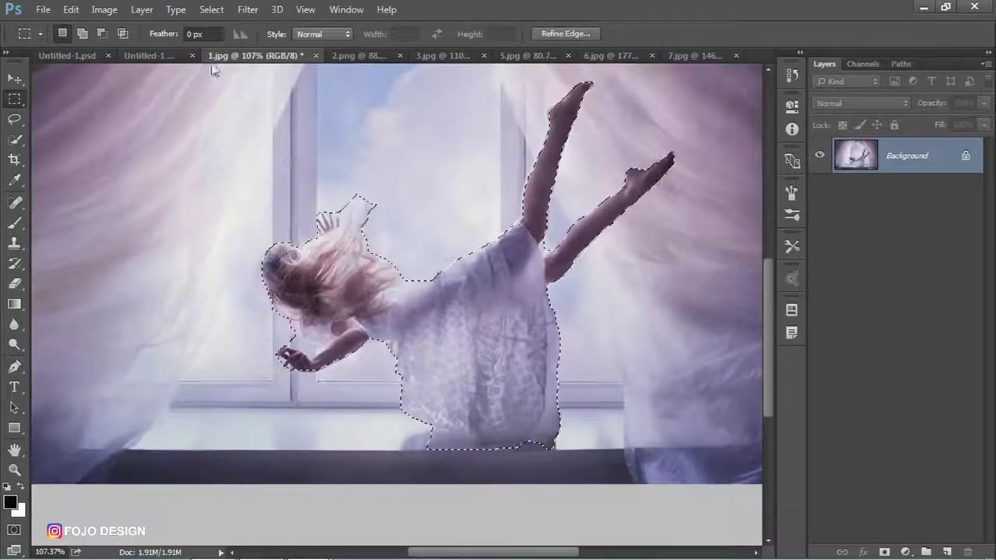
pyautogui.click(145, 56)
pyautogui.hotkey('ctrl', 'v')
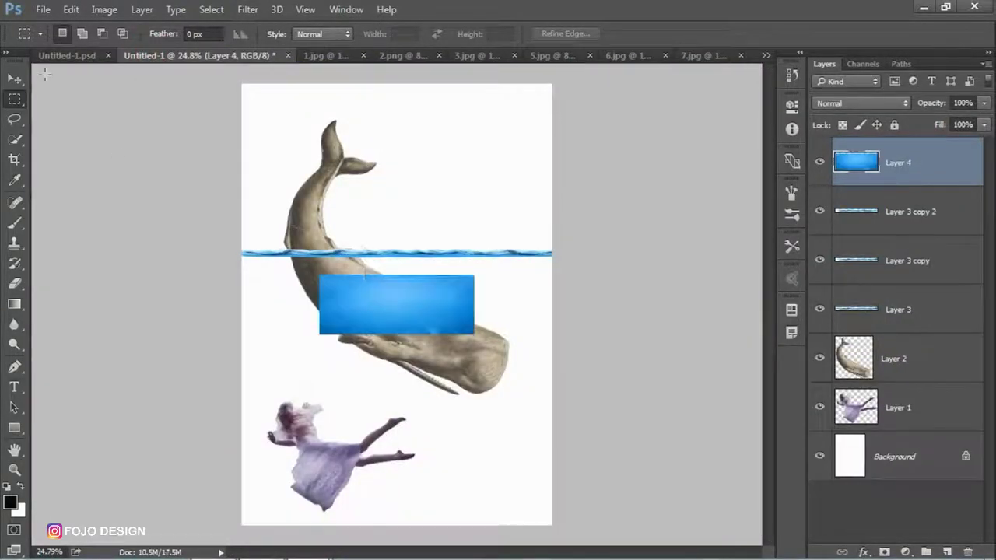
# Move Layer 4 to the waterline, stretch it to the canvas bottom and right edges, then hide it
pyautogui.click(15, 81)
pyautogui.moveTo(400, 304); pyautogui.dragTo(321, 286)
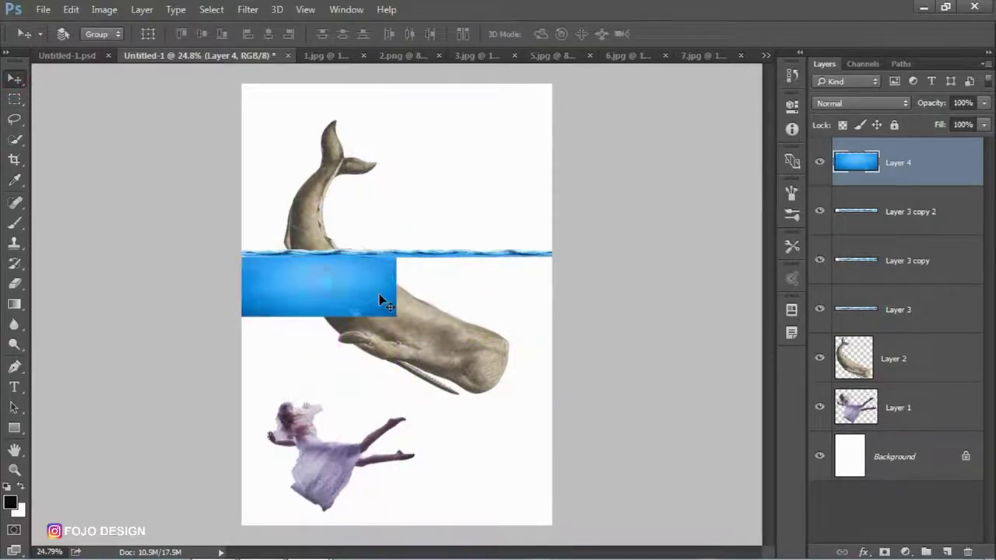
pyautogui.press('Up')
pyautogui.press('Up')
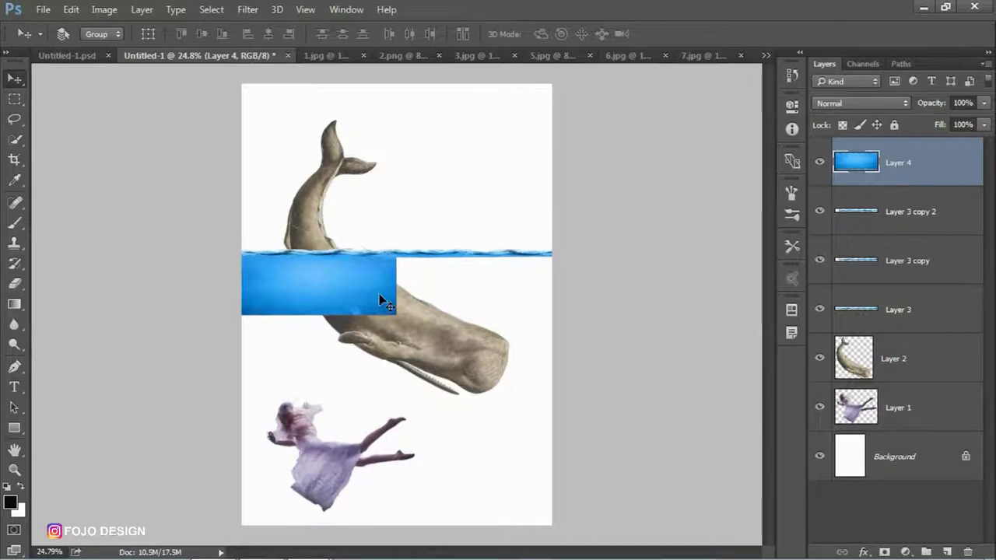
pyautogui.hotkey('ctrl', 't')
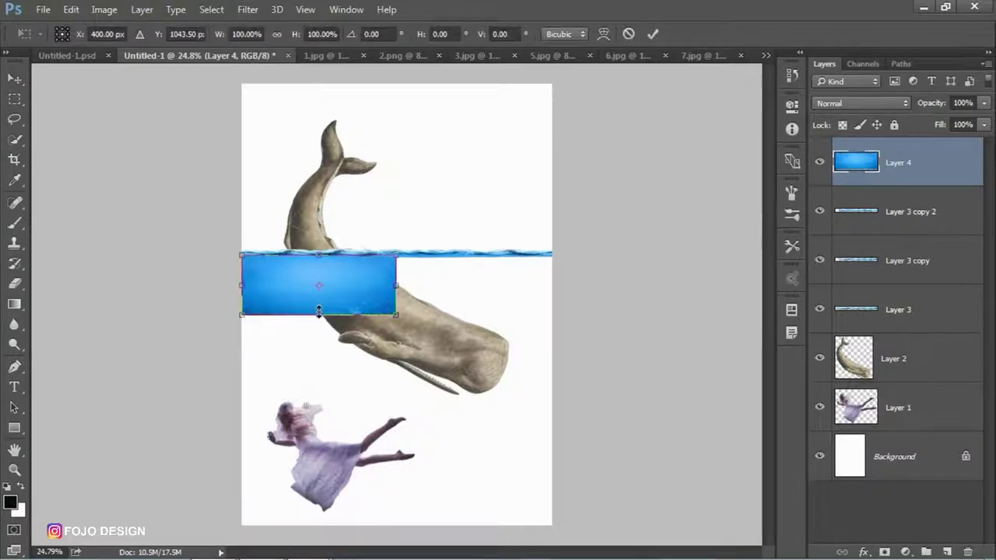
pyautogui.moveTo(317, 314); pyautogui.dragTo(308, 527)
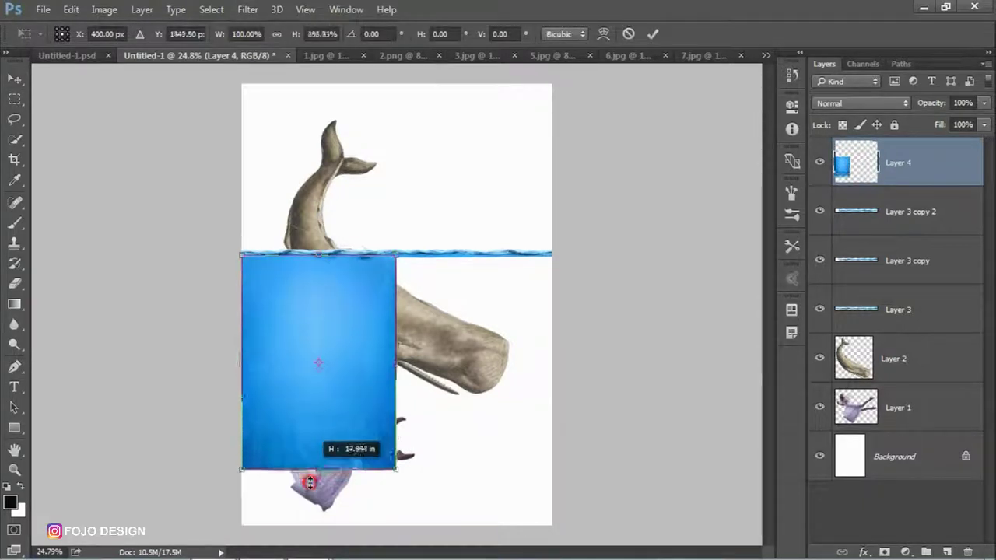
pyautogui.moveTo(396, 391); pyautogui.dragTo(553, 389)
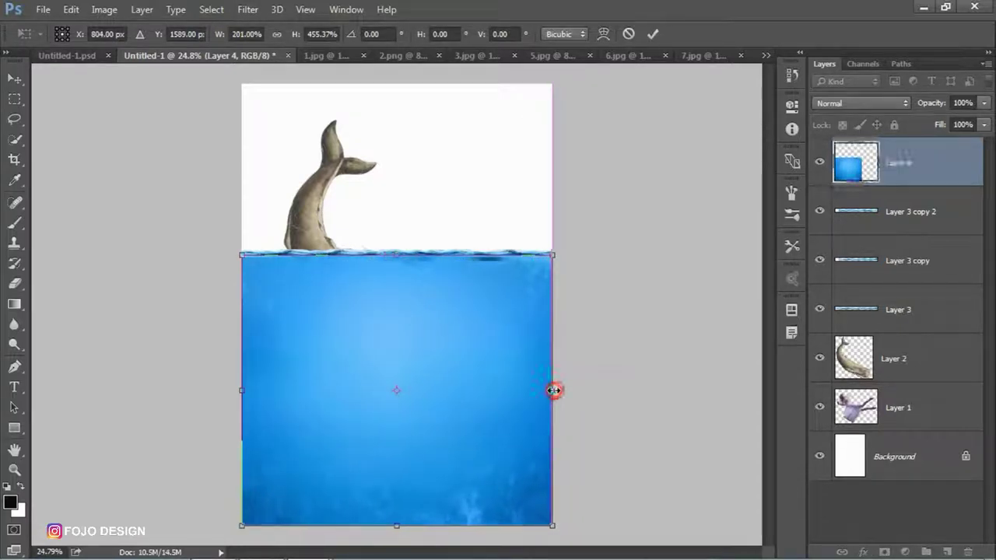
pyautogui.press('Return')
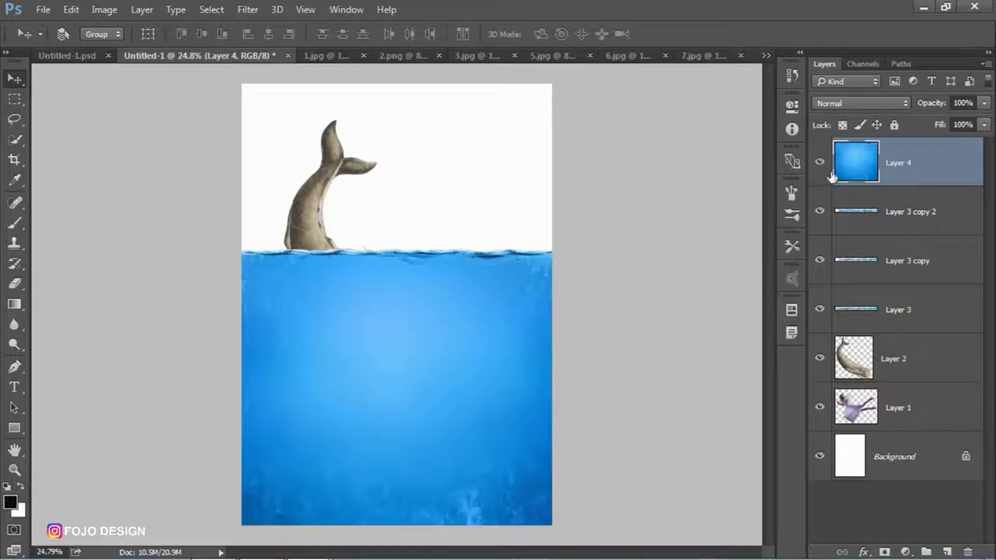
pyautogui.click(819, 162)
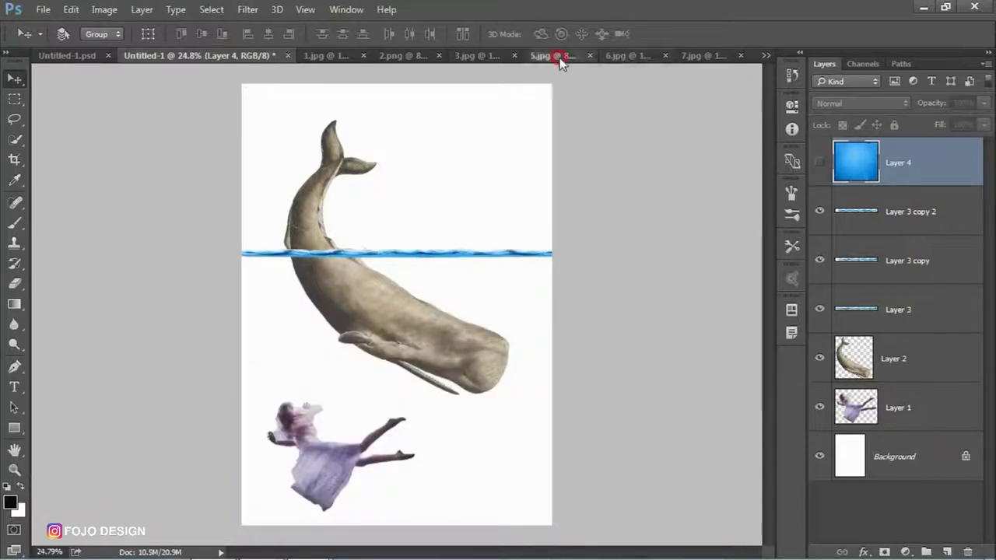
pyautogui.click(559, 57)
# Paste the whole 7.jpg sunray image into the composition, just above Background
pyautogui.click(695, 58)
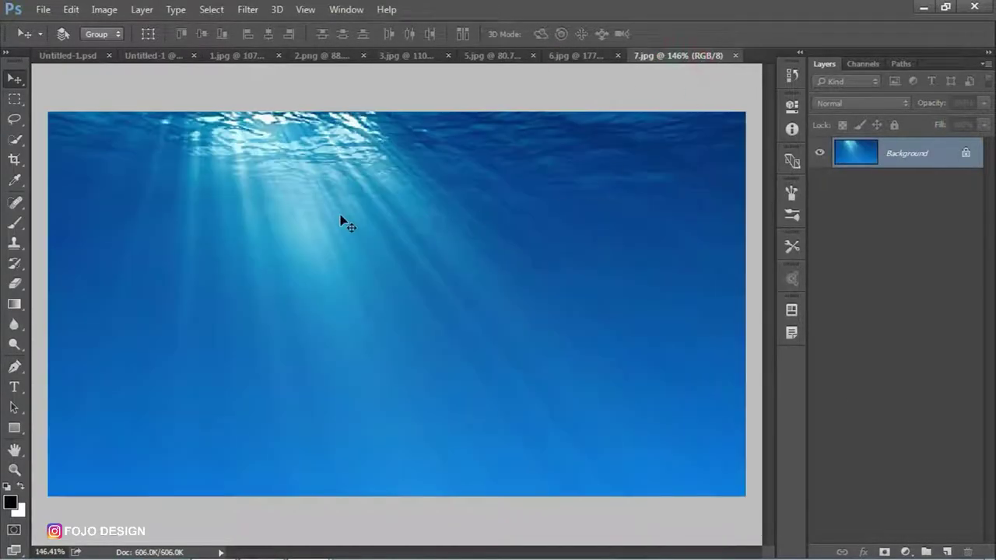
pyautogui.click(14, 99)
pyautogui.moveTo(37, 98)
pyautogui.mouseDown()
pyautogui.moveTo(743, 380)
pyautogui.moveTo(767, 493)
pyautogui.mouseUp()
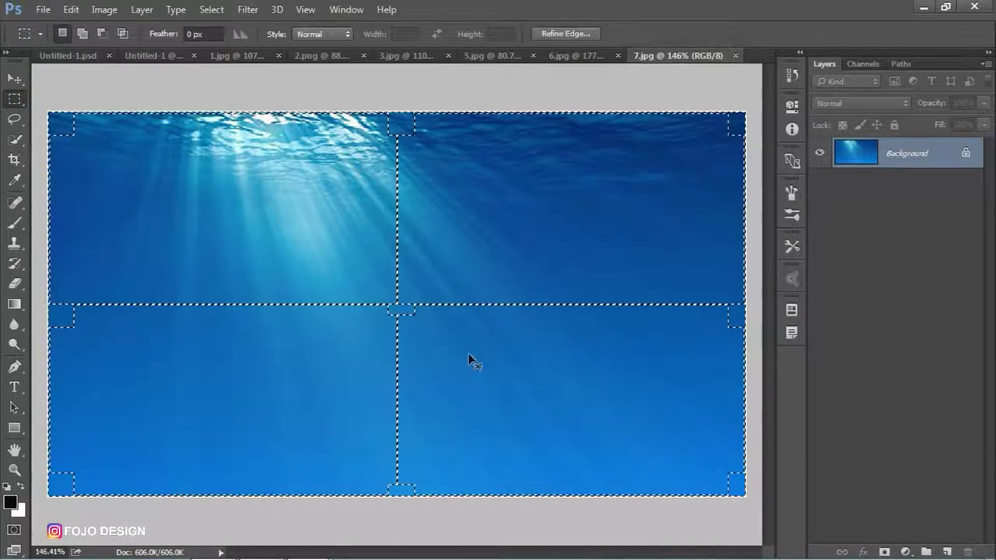
pyautogui.click(138, 56)
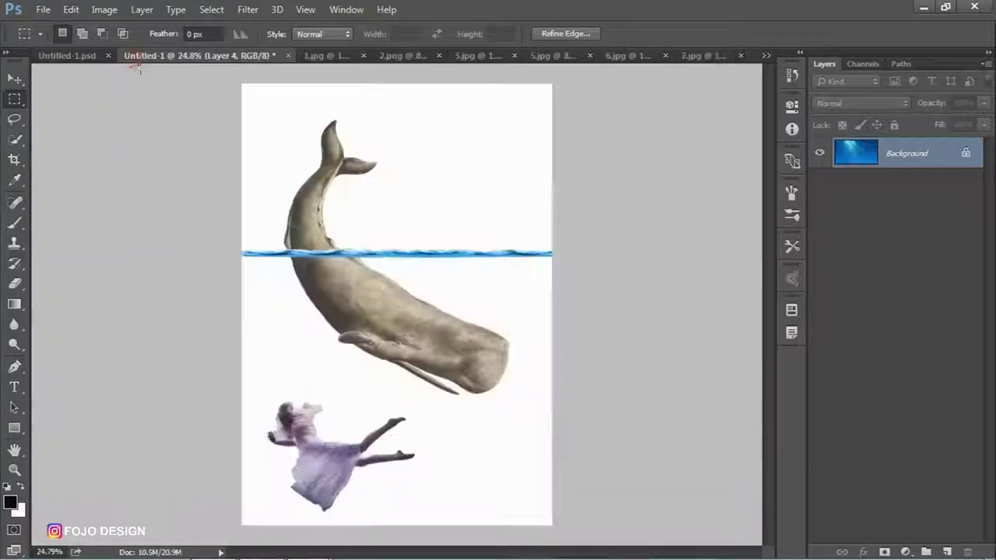
pyautogui.hotkey('ctrl', 'v')
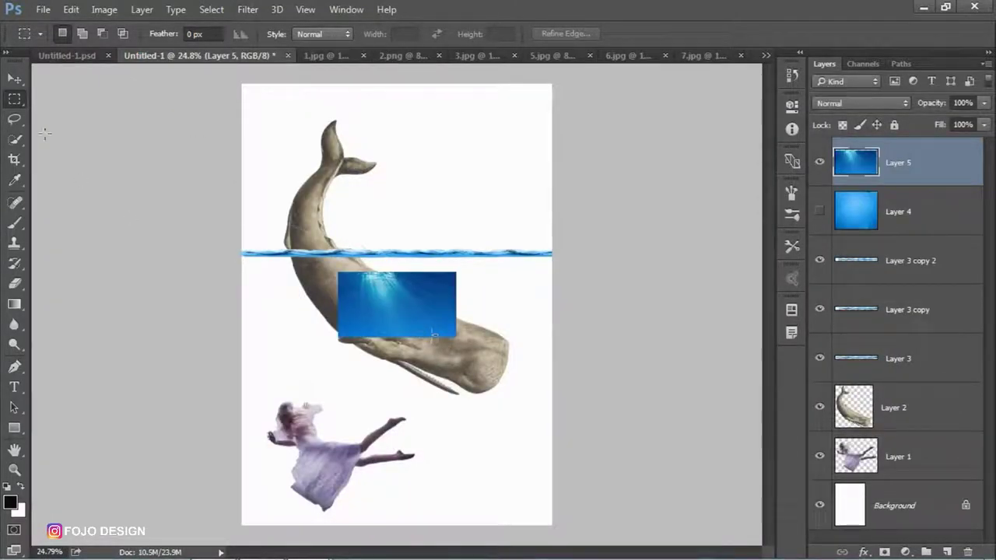
pyautogui.click(6, 80)
pyautogui.moveTo(944, 164); pyautogui.dragTo(953, 467)
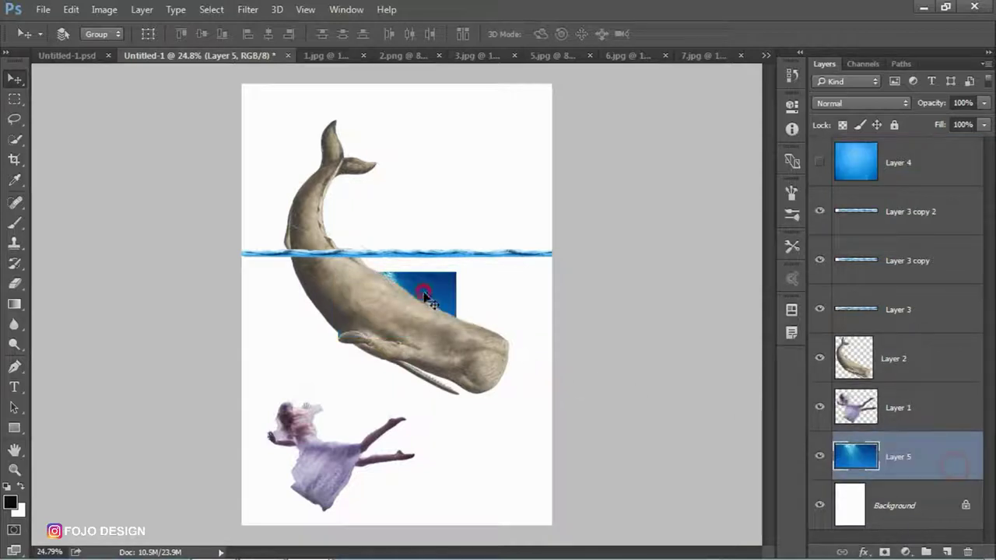
# Scale the sunray layer to fill below the waterline, flip it horizontally, and show Layer 4 again
pyautogui.moveTo(427, 291); pyautogui.dragTo(324, 276)
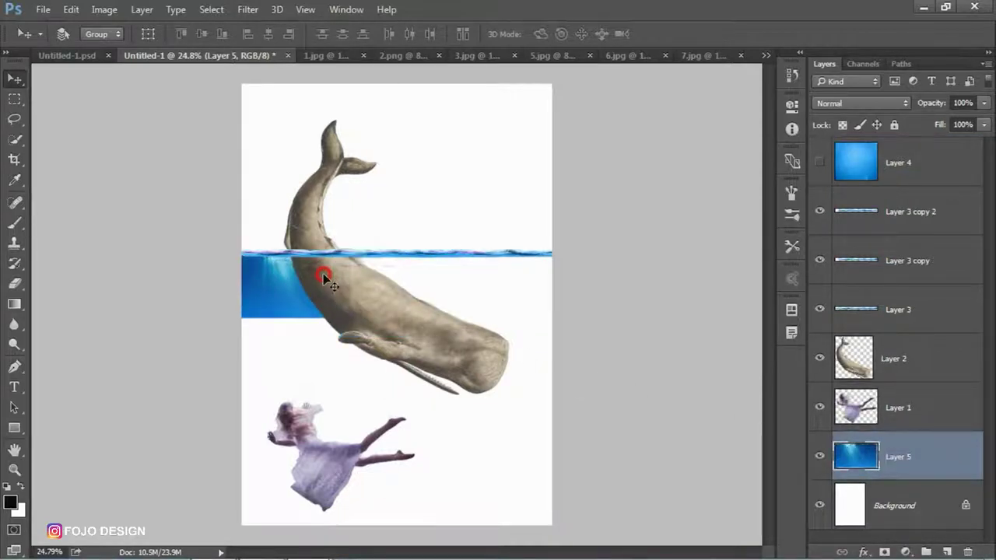
pyautogui.hotkey('ctrl', 't')
pyautogui.moveTo(354, 318); pyautogui.dragTo(551, 425)
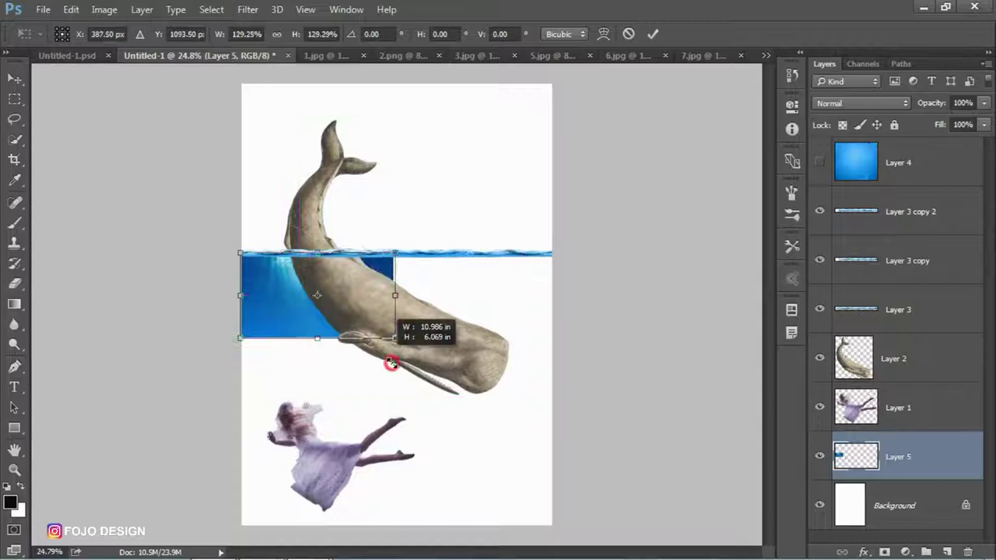
pyautogui.moveTo(404, 436); pyautogui.dragTo(401, 525)
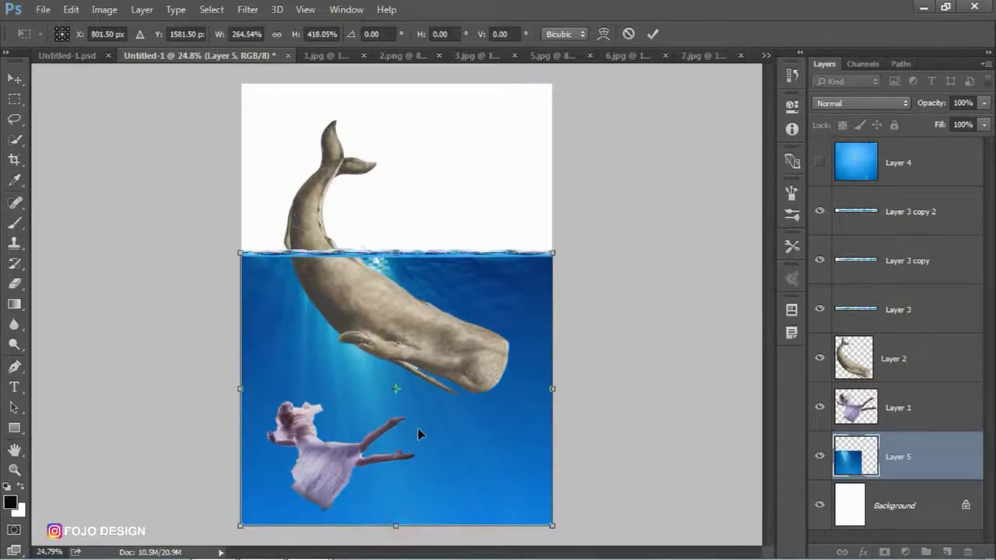
pyautogui.rightClick(418, 430)
pyautogui.click(465, 400)
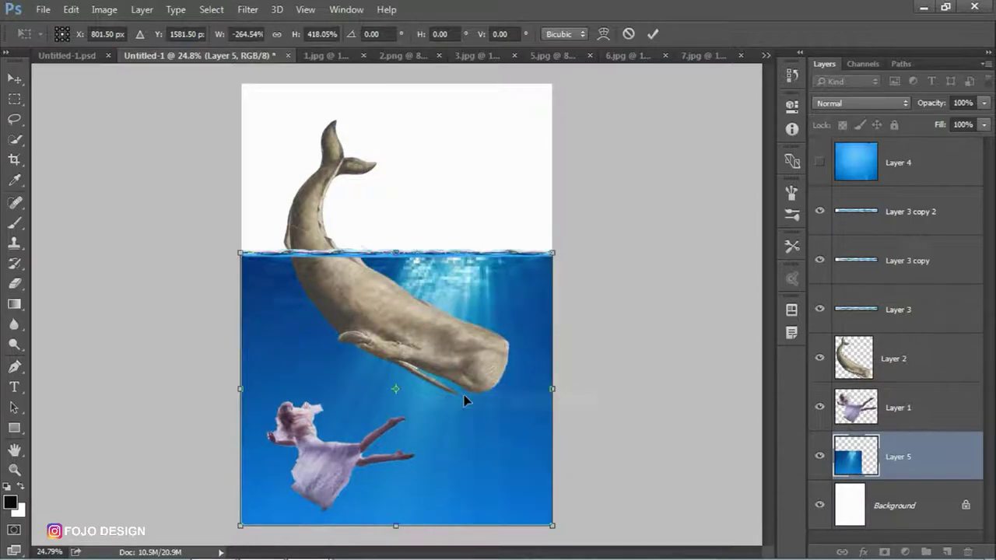
pyautogui.press('Return')
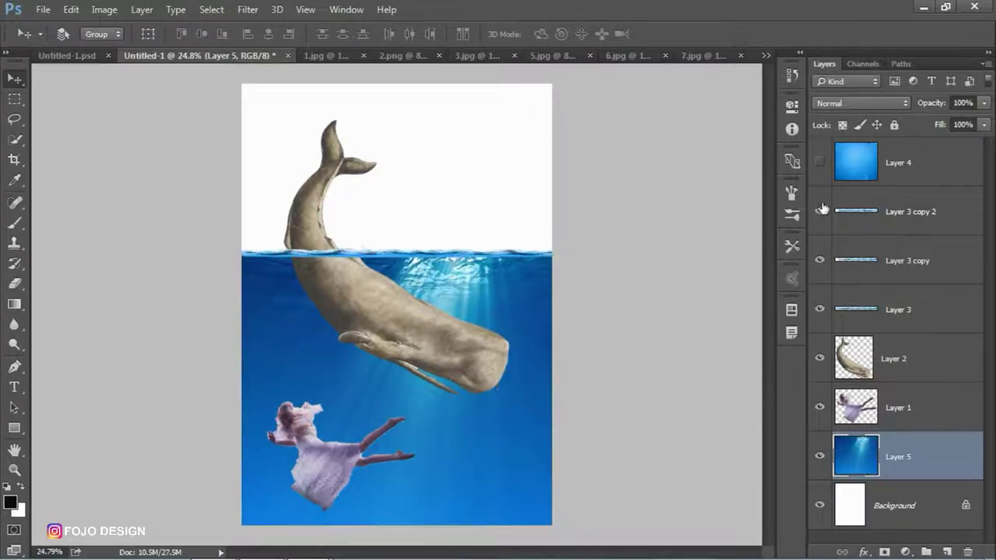
pyautogui.click(820, 162)
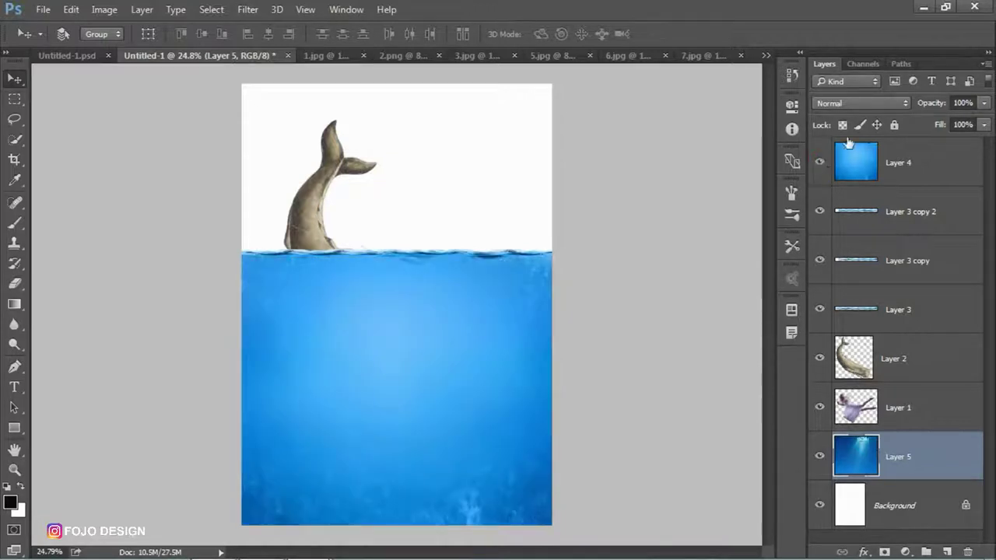
# Set the sunray Layer 5 and blue Layer 4 blend modes to Multiply
pyautogui.click(844, 103)
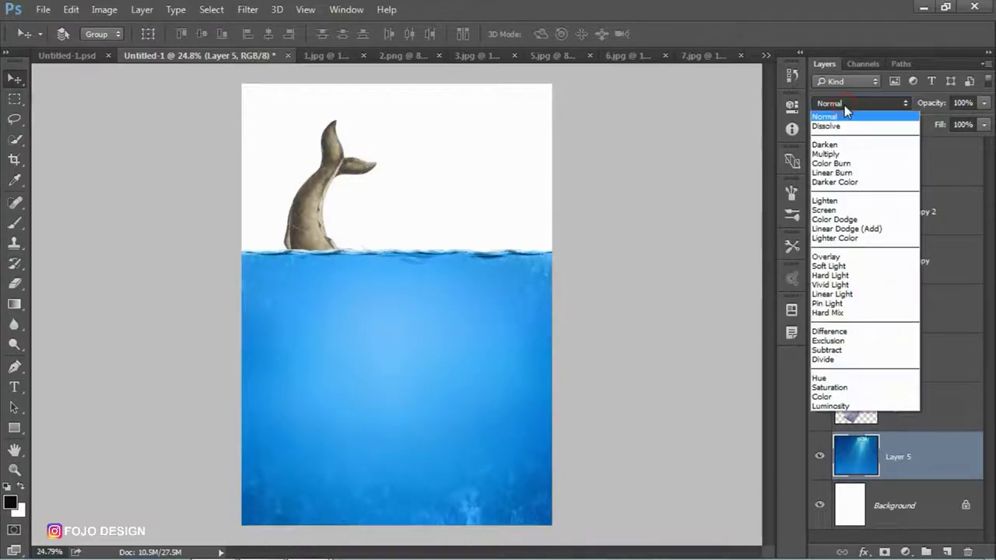
pyautogui.click(833, 154)
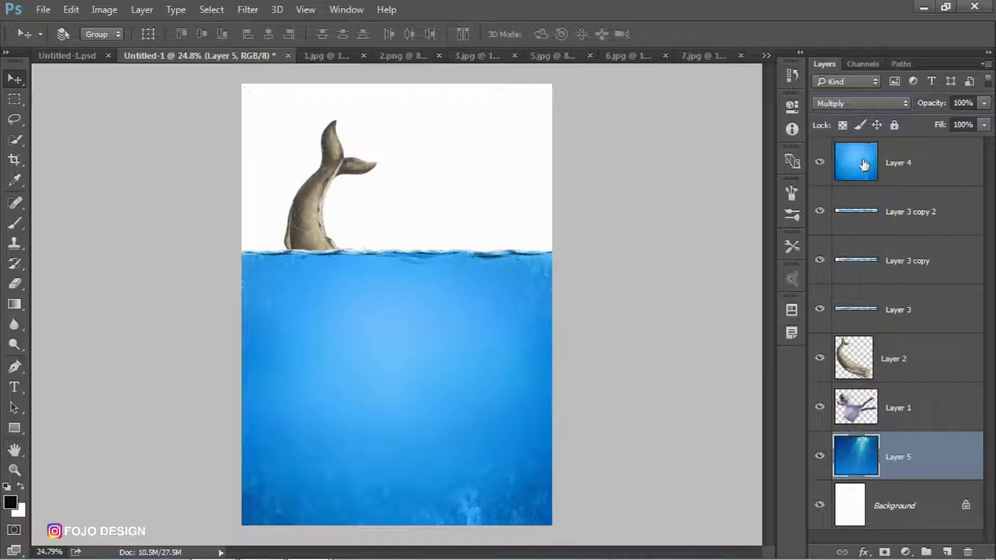
pyautogui.click(903, 161)
pyautogui.click(840, 102)
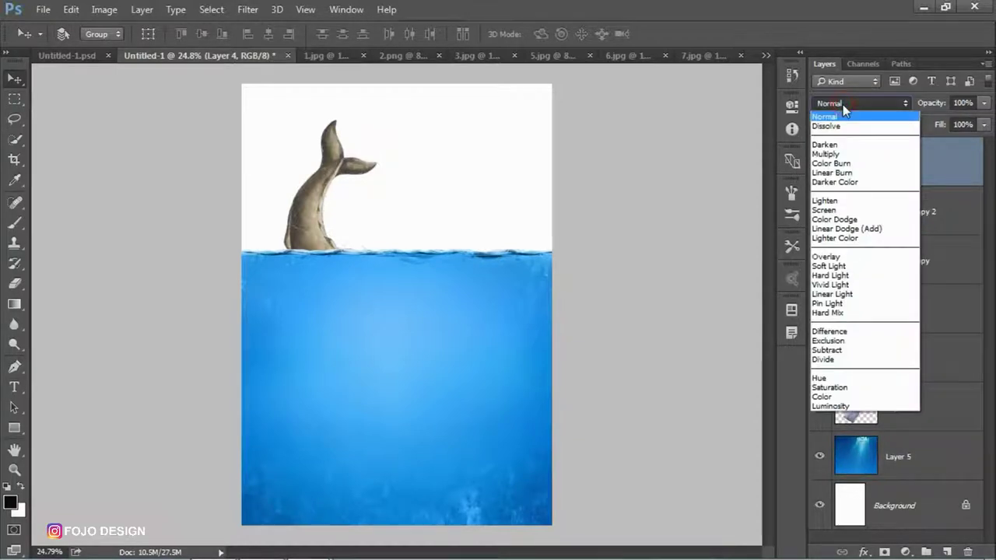
pyautogui.click(826, 154)
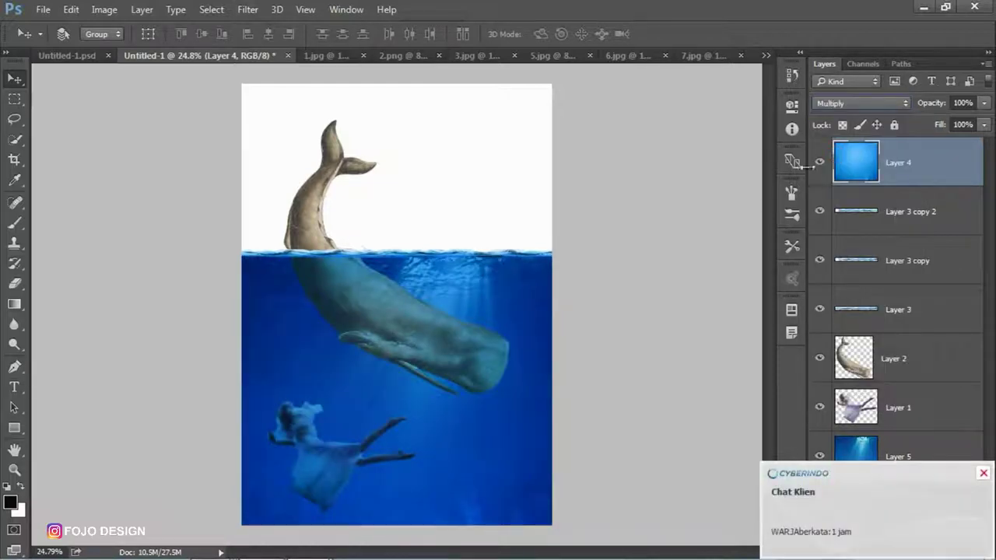
# Close the chat, then add a one-hour package to PC-04 in CyberIndo so it reads 1j 31m, and go back to Photoshop
pyautogui.click(977, 482)
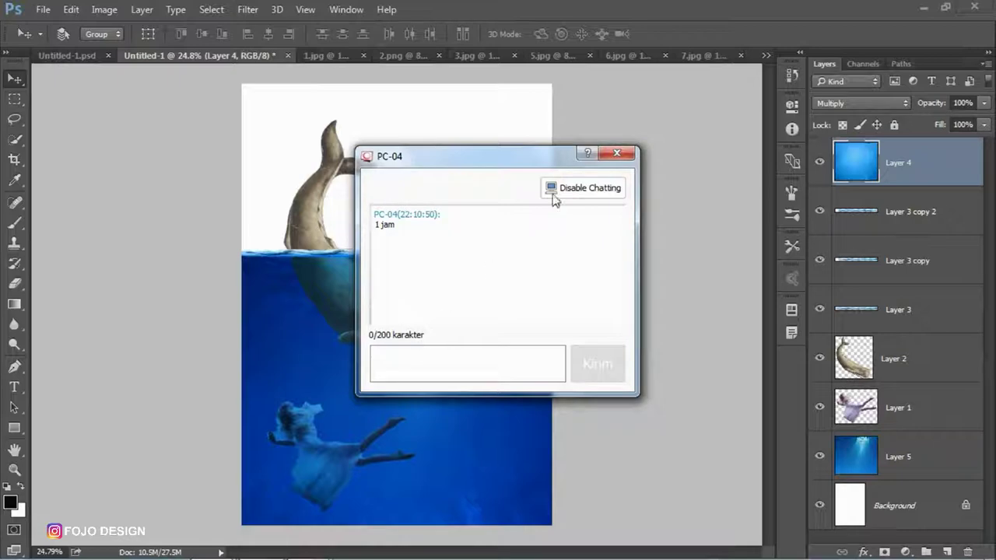
pyautogui.click(617, 154)
pyautogui.click(222, 543)
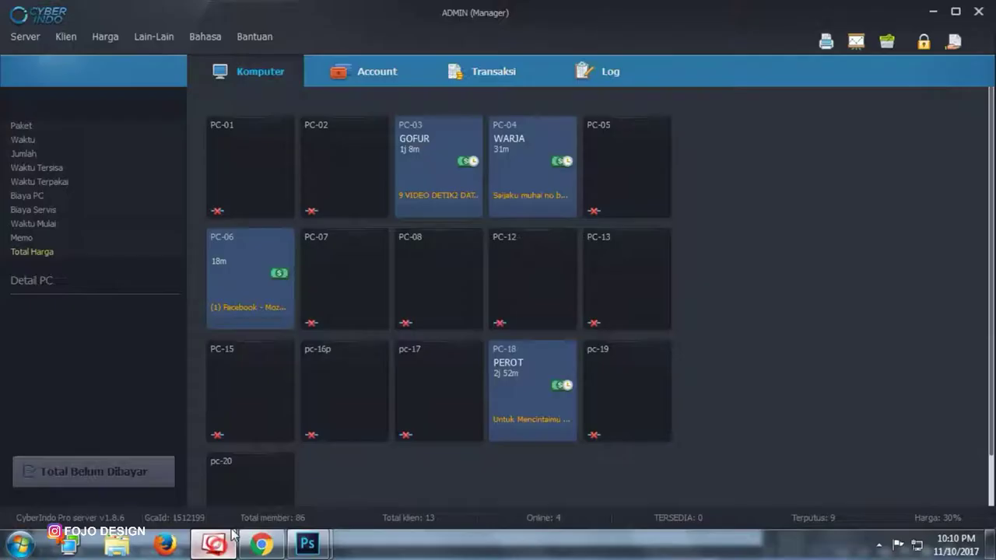
pyautogui.rightClick(521, 146)
pyautogui.moveTo(574, 197)
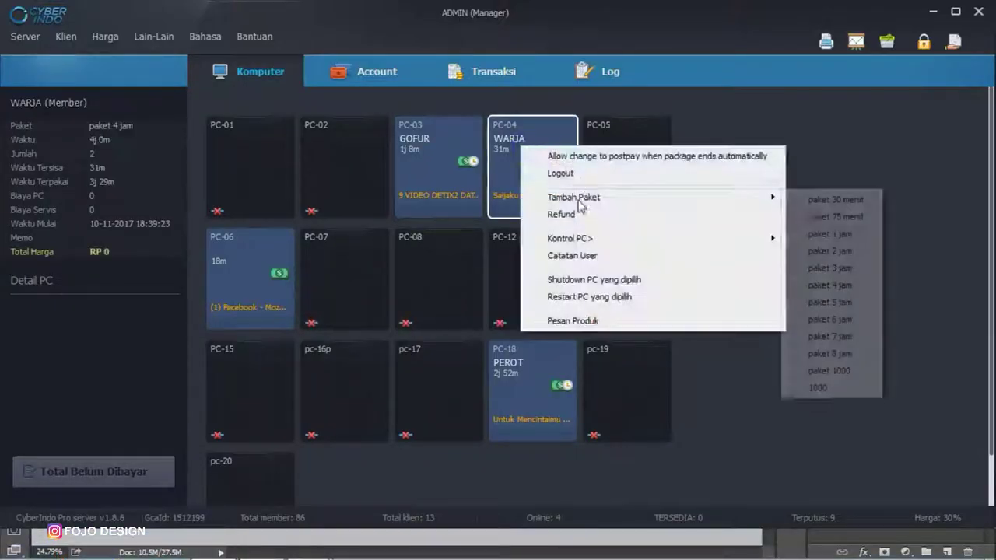
pyautogui.click(834, 235)
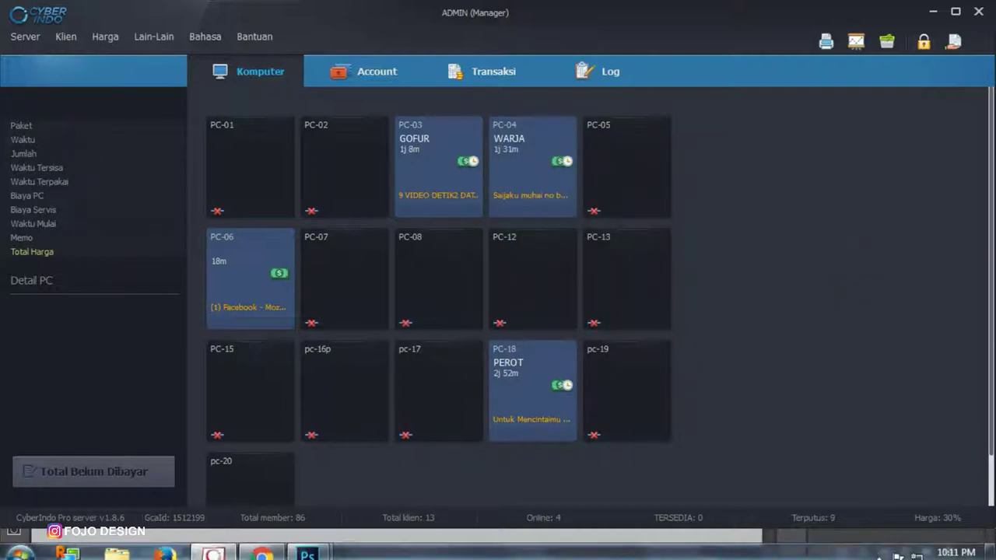
pyautogui.moveTo(307, 553)
pyautogui.click(256, 479)
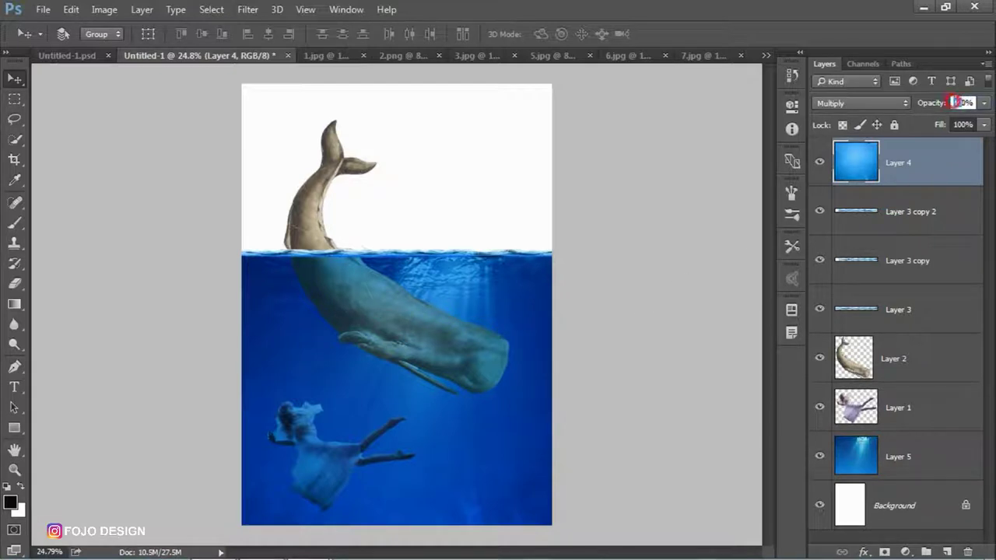
# Enter 60 for Layer 4, then hide and show the blue overlay to compare the composite
pyautogui.write('60')
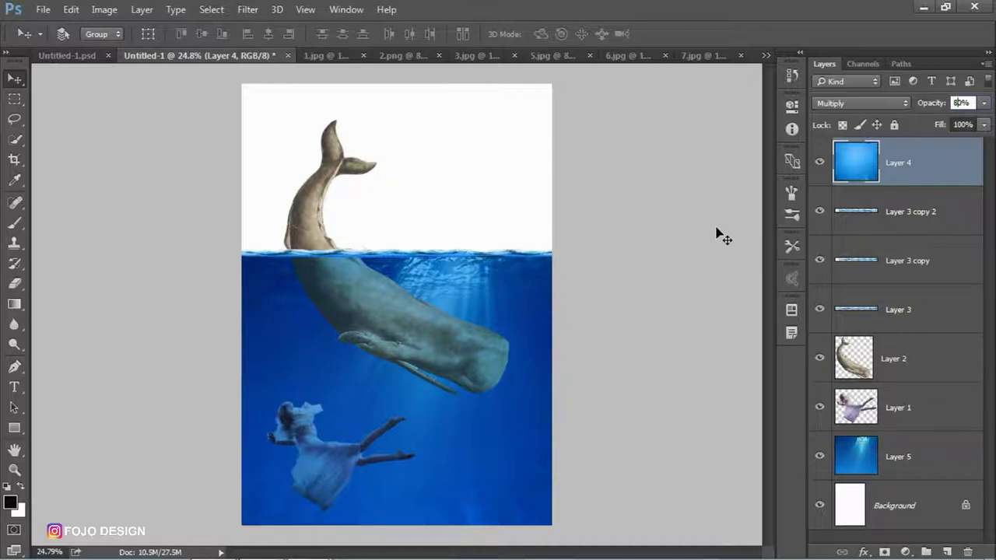
pyautogui.click(819, 162)
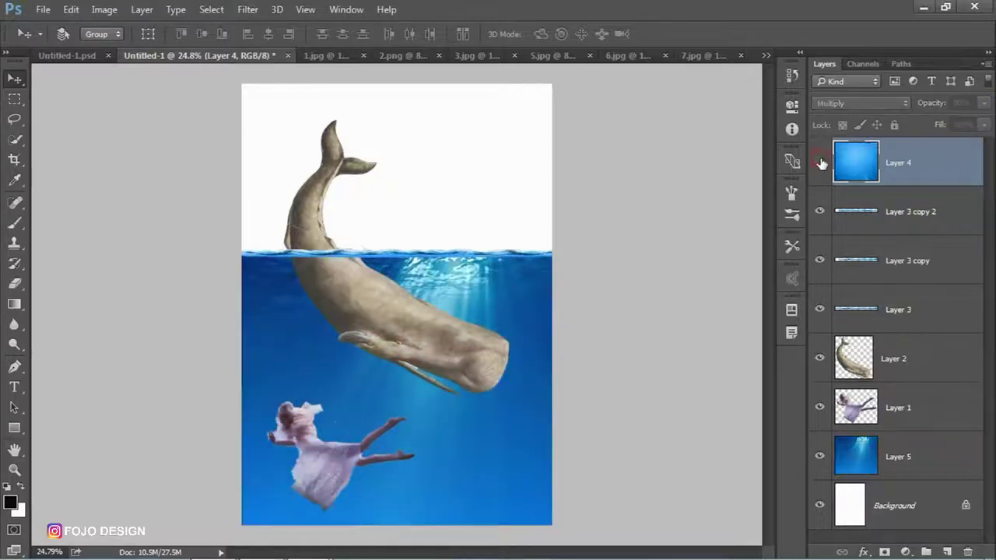
pyautogui.click(819, 162)
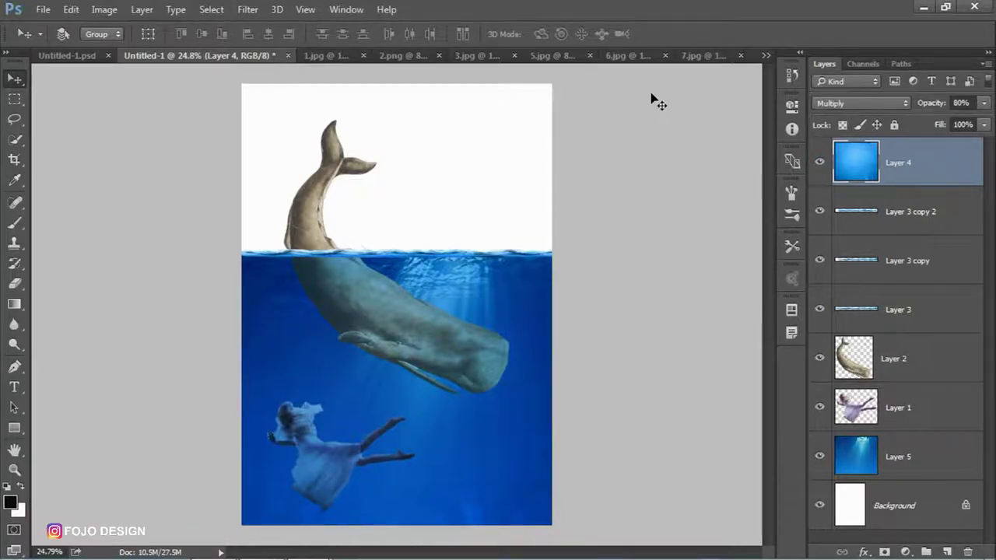
# In 5.jpg, select the cloudy sky above the horizon with a rectangular marquee
pyautogui.click(543, 57)
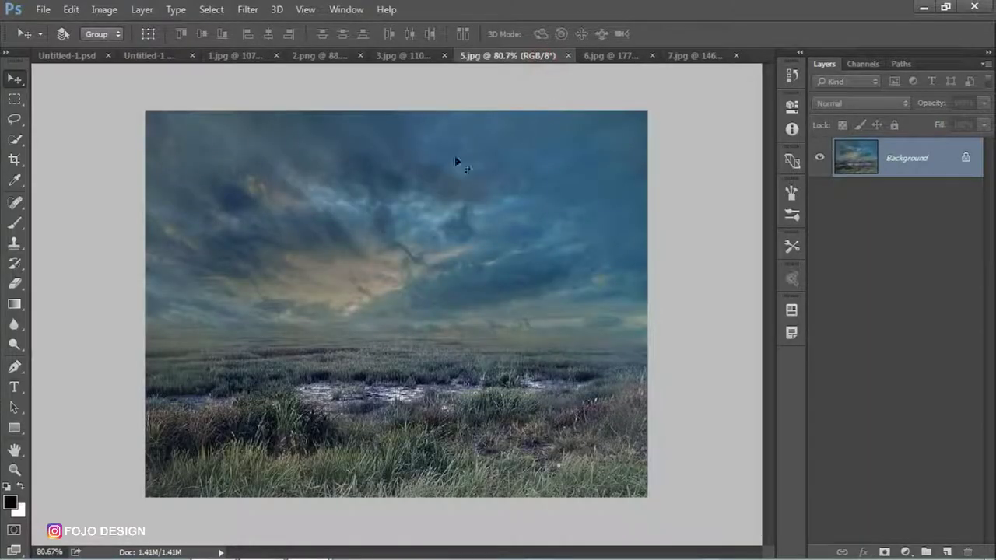
pyautogui.click(14, 99)
pyautogui.moveTo(144, 111)
pyautogui.mouseDown()
pyautogui.moveTo(778, 358)
pyautogui.moveTo(778, 338)
pyautogui.mouseUp()
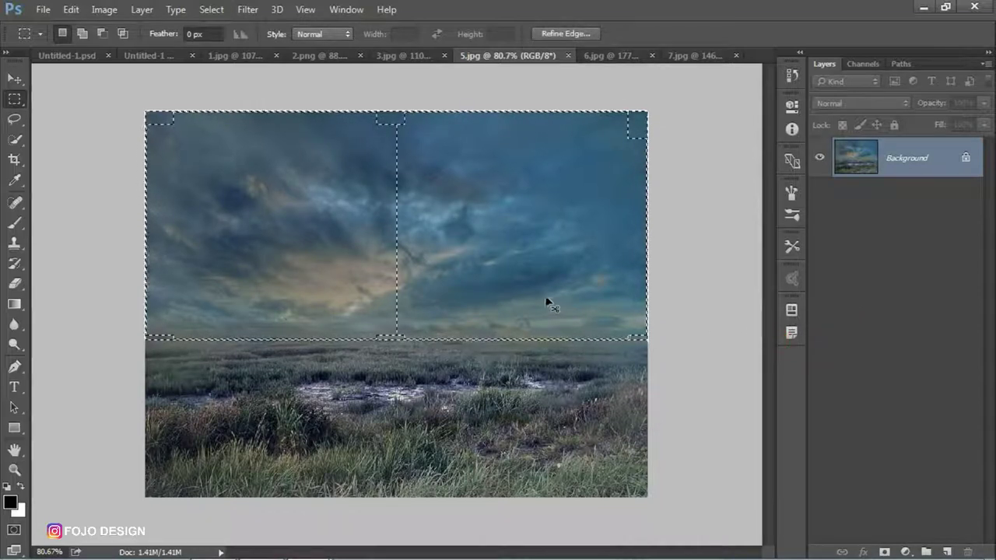
# Paste the copied sky above Layer 5 in the whale composite and move it to the top-left
pyautogui.click(156, 55)
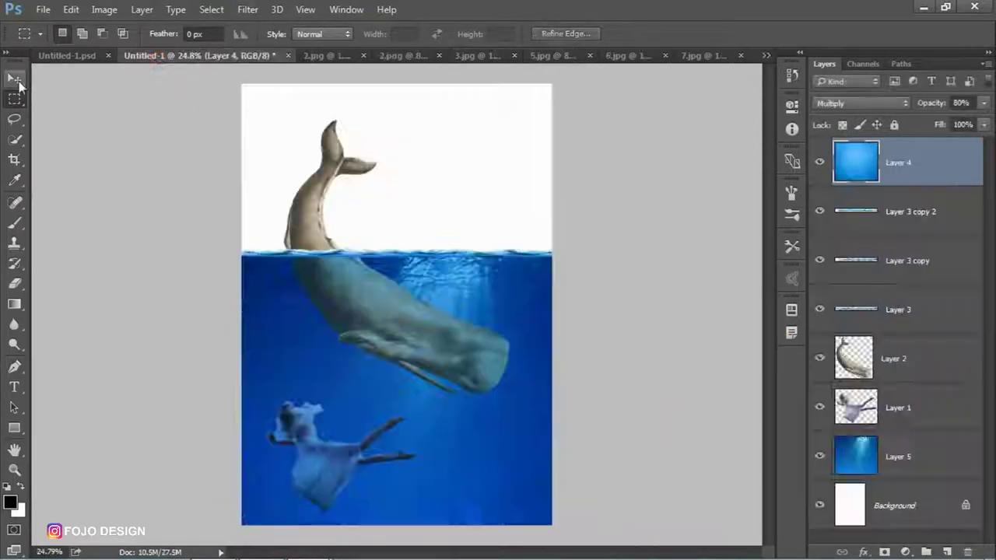
pyautogui.click(14, 79)
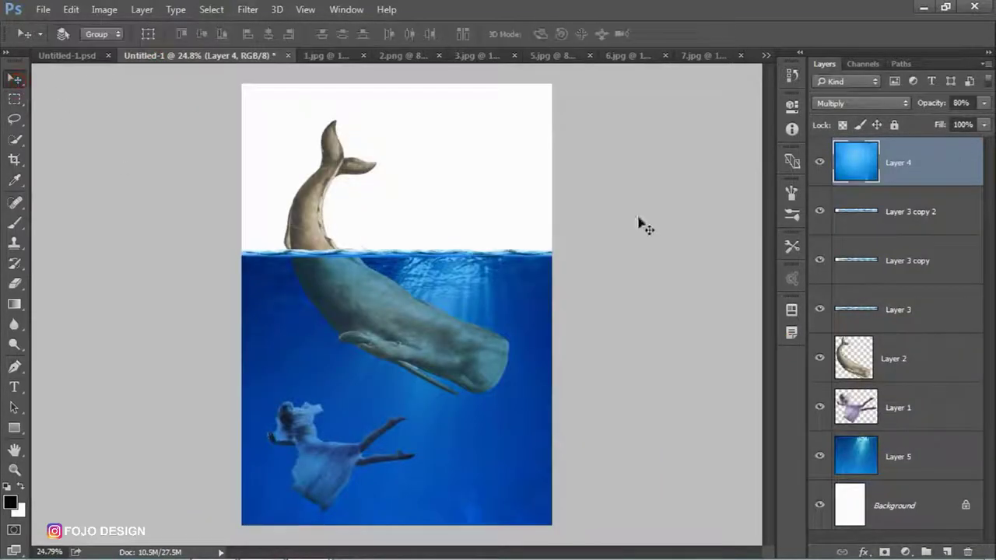
pyautogui.click(912, 456)
pyautogui.hotkey('ctrl', 'v')
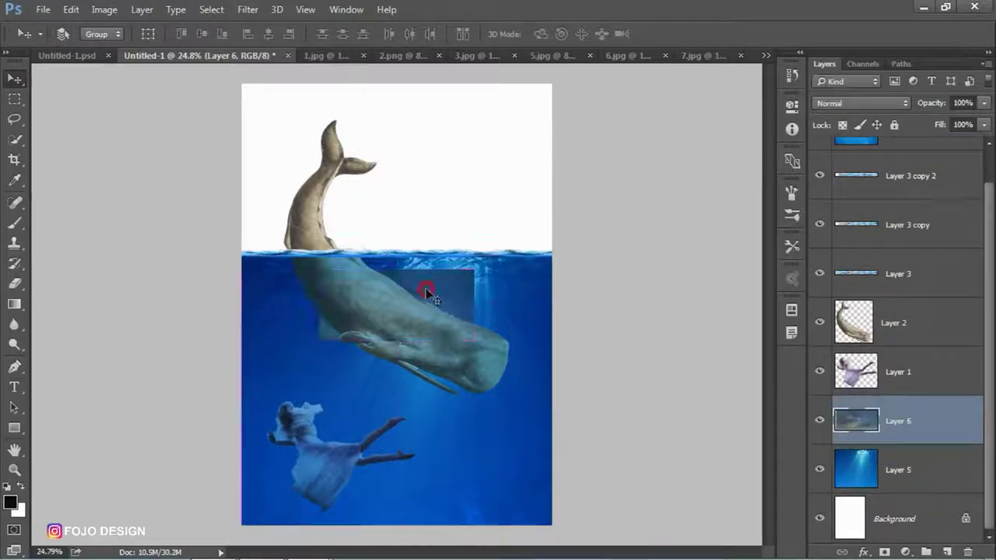
pyautogui.moveTo(426, 291); pyautogui.dragTo(363, 112)
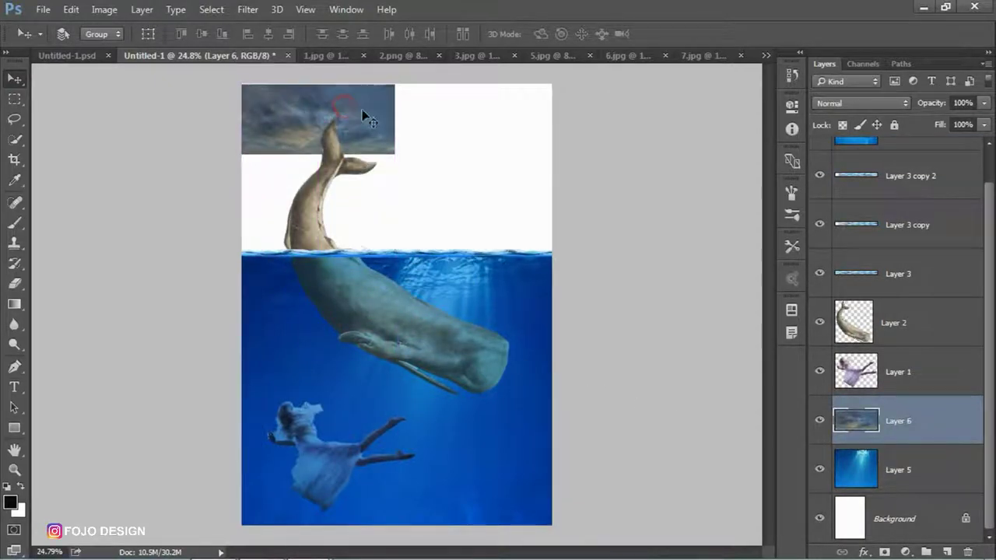
# Enlarge the sky to canvas width, flip it horizontally, and stretch it down to the waterline
pyautogui.hotkey('ctrl', 't')
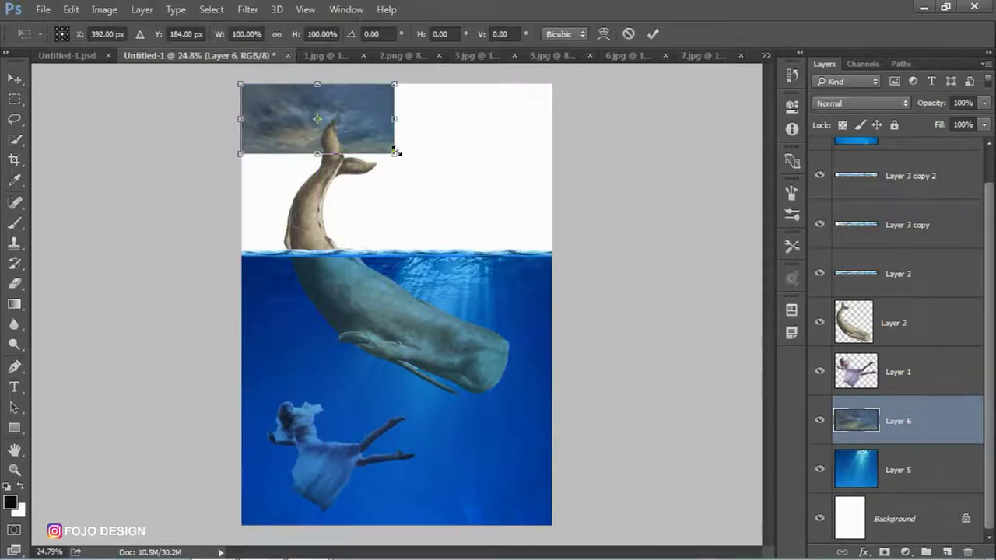
pyautogui.moveTo(396, 152); pyautogui.dragTo(539, 255)
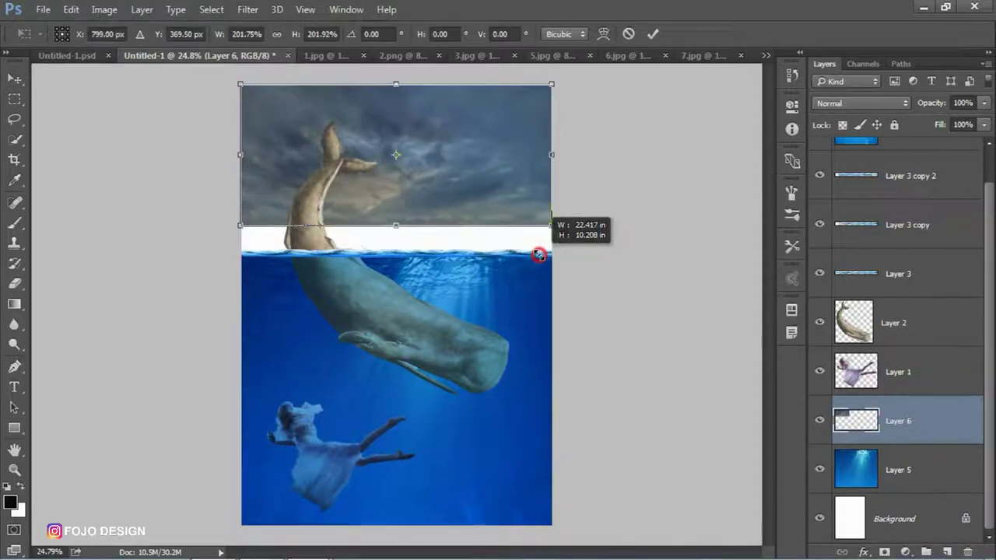
pyautogui.rightClick(391, 182)
pyautogui.click(440, 419)
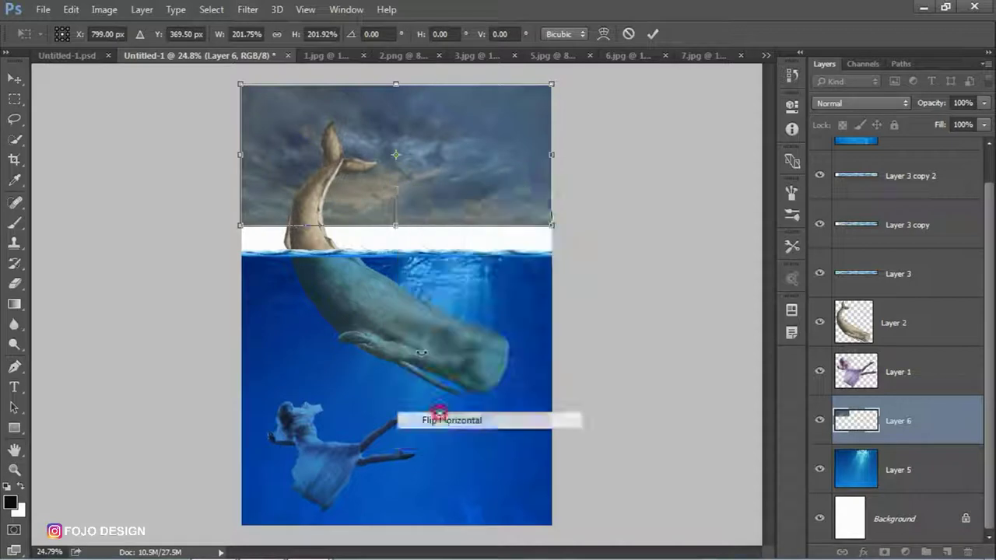
pyautogui.moveTo(395, 225); pyautogui.dragTo(397, 255)
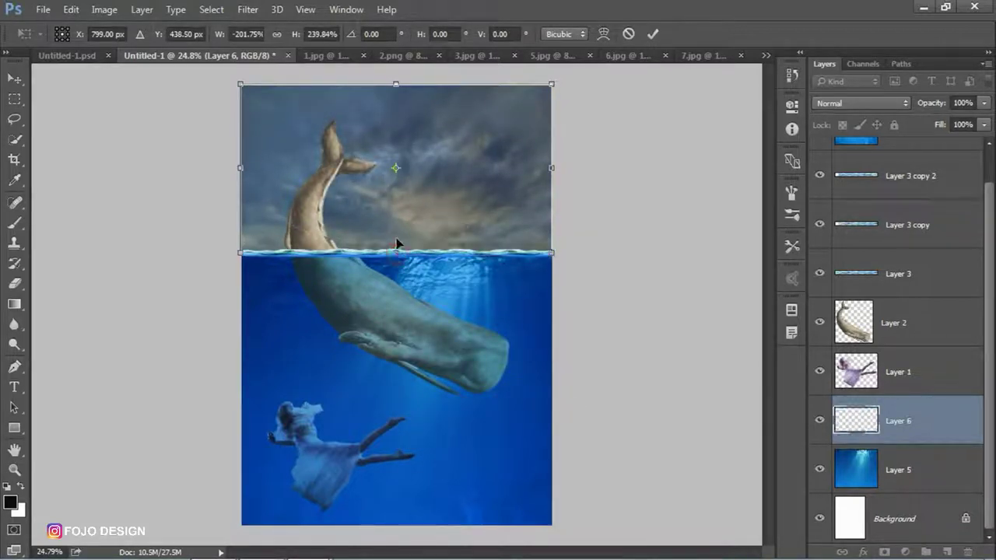
pyautogui.moveTo(393, 78); pyautogui.dragTo(394, 75)
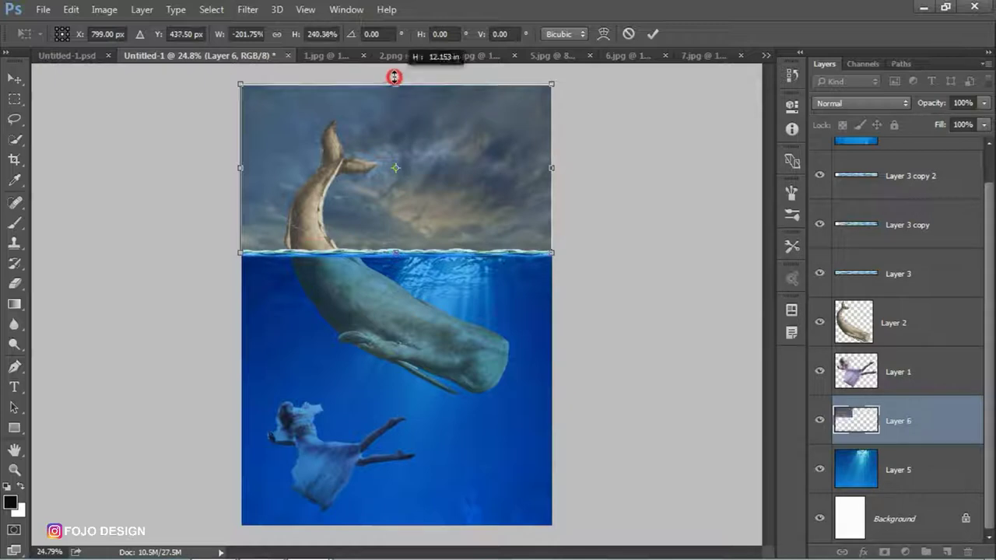
pyautogui.press('Return')
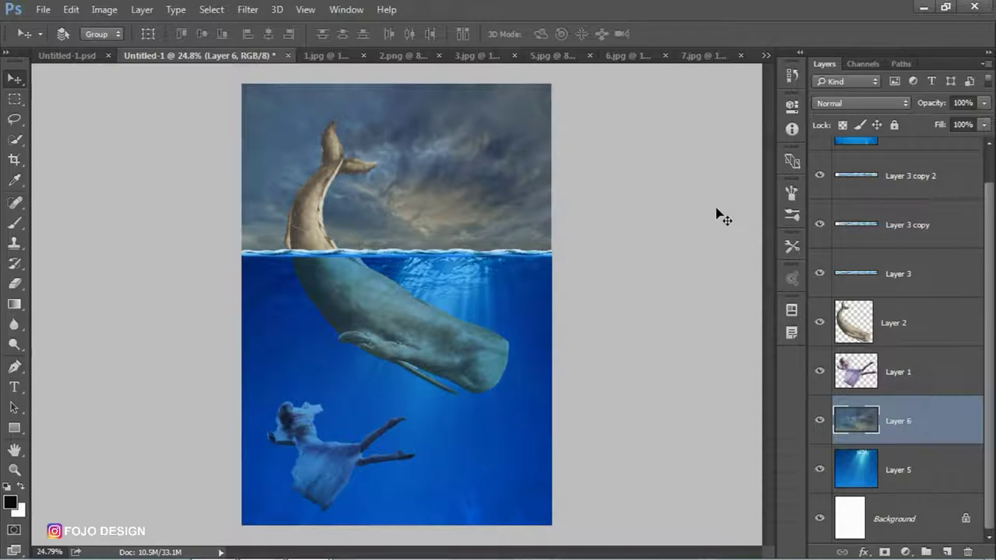
# Add a Hue/Saturation adjustment at Hue +180, Saturation −22, clipped to the whale's Layer 2
pyautogui.click(927, 322)
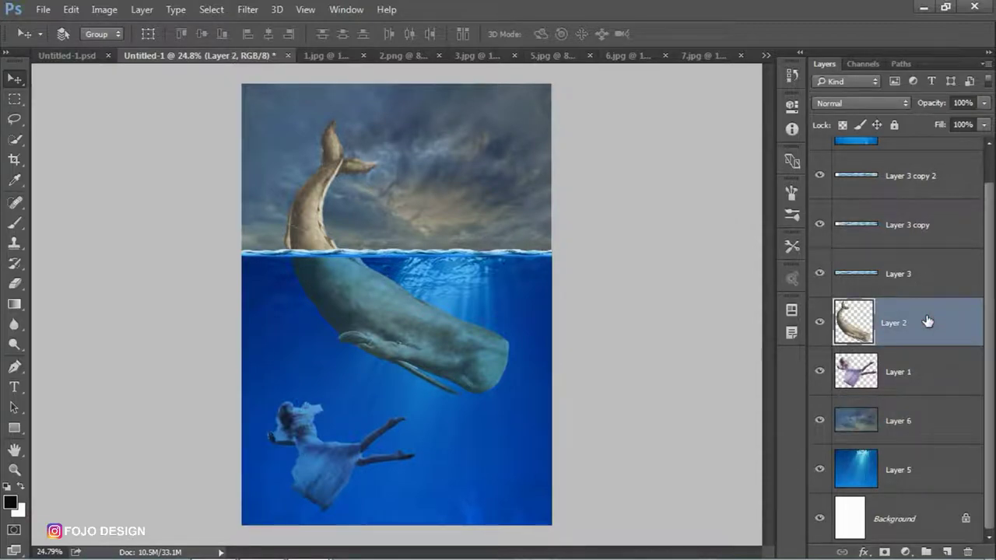
pyautogui.click(904, 552)
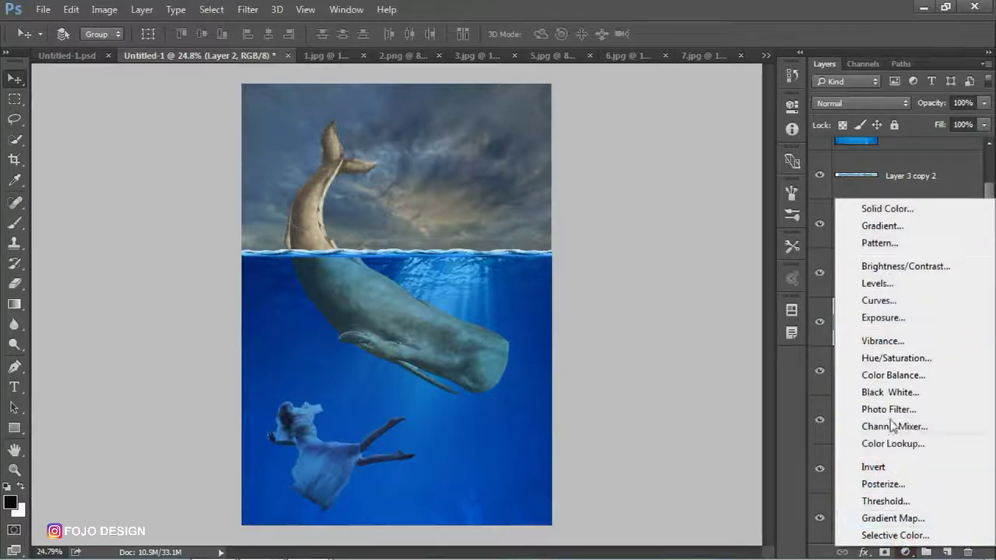
pyautogui.click(884, 359)
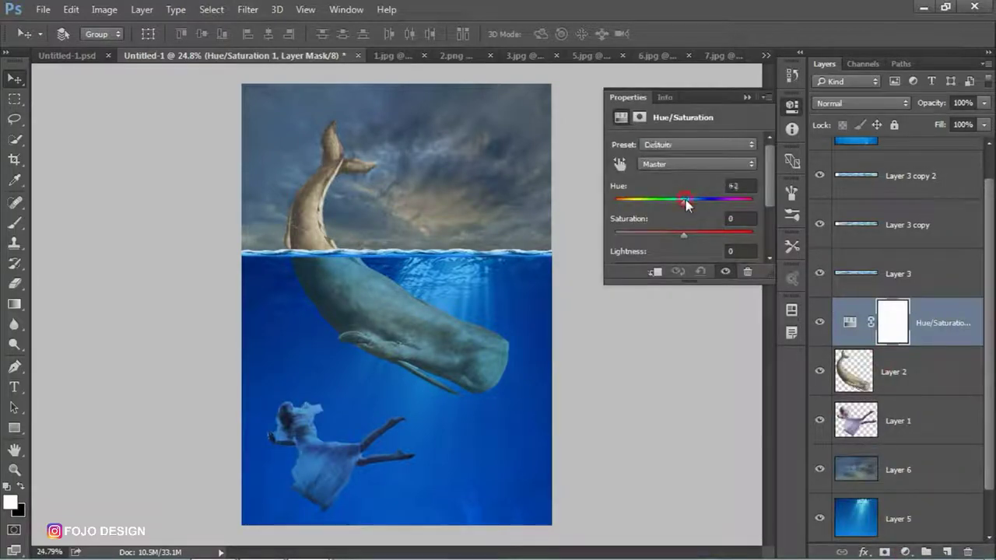
pyautogui.moveTo(684, 202); pyautogui.dragTo(770, 209)
pyautogui.moveTo(677, 234); pyautogui.dragTo(668, 235)
pyautogui.click(655, 272)
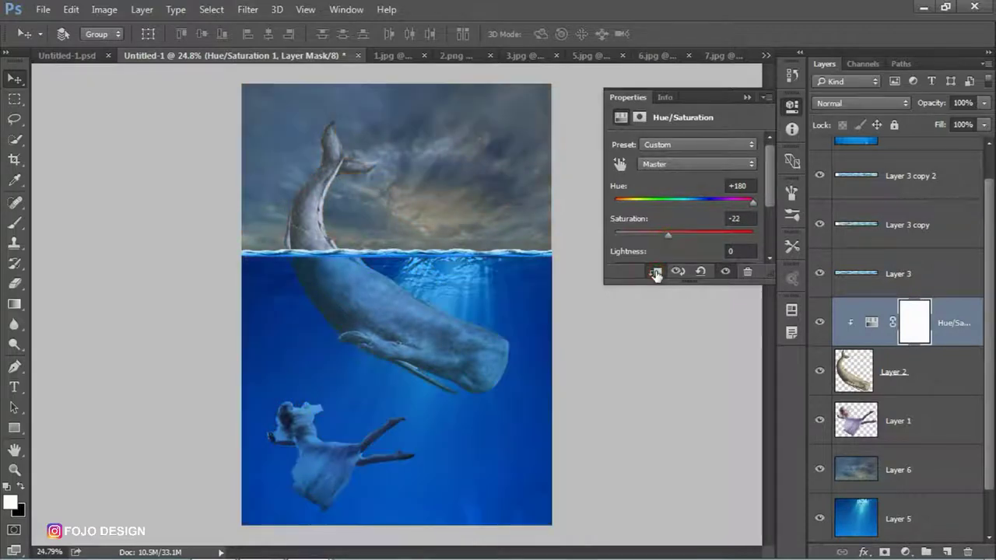
pyautogui.click(746, 98)
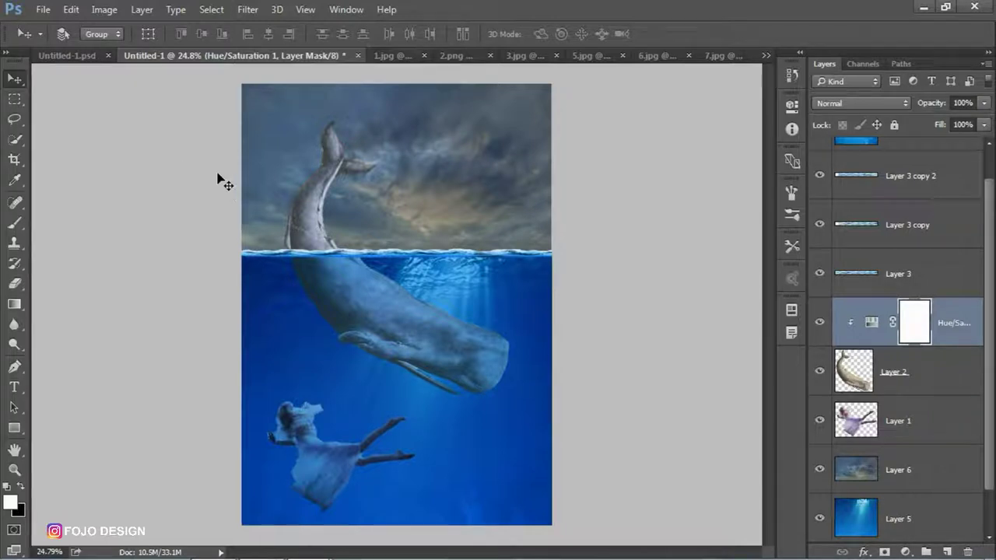
# Check the Water Light layer's blend settings in the reference composite Untitled-1.psd
pyautogui.click(64, 59)
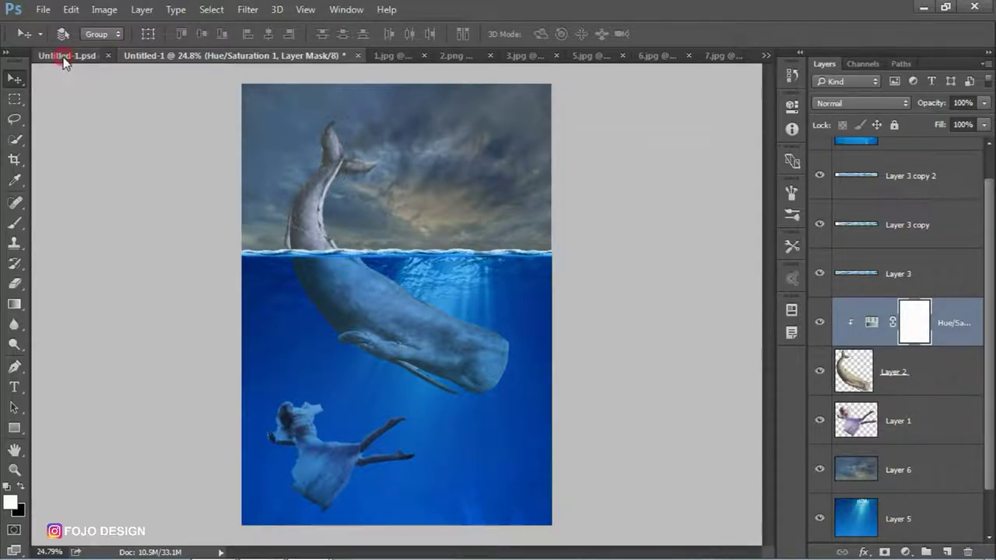
pyautogui.click(959, 329)
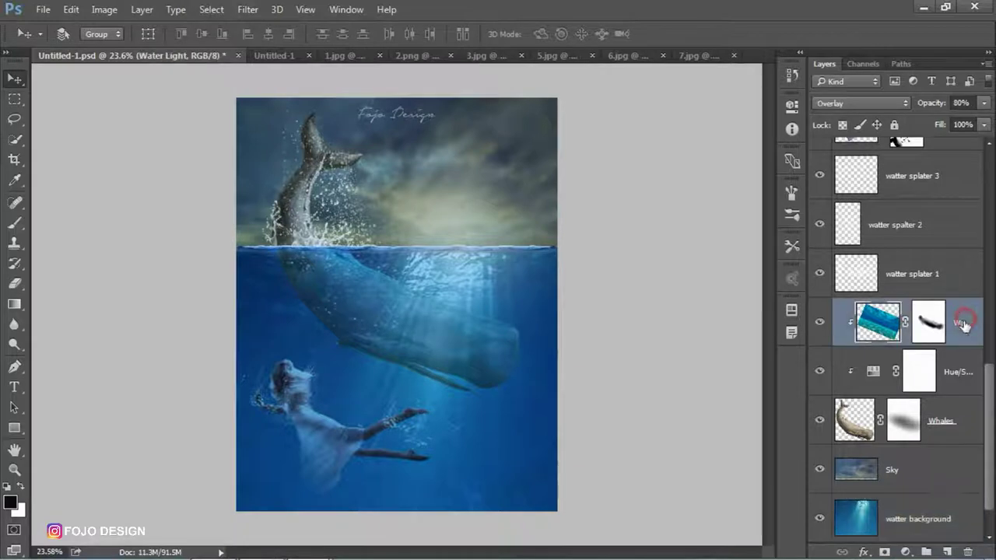
pyautogui.click(274, 56)
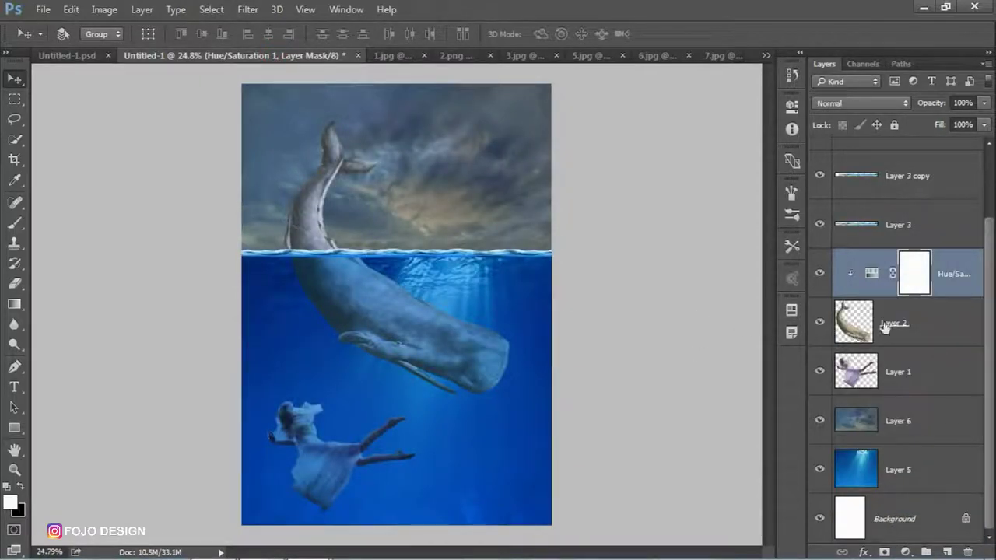
# In 6.jpg, marquee-select the sandy seabed below the horizon and go back to the whale composite
pyautogui.click(716, 58)
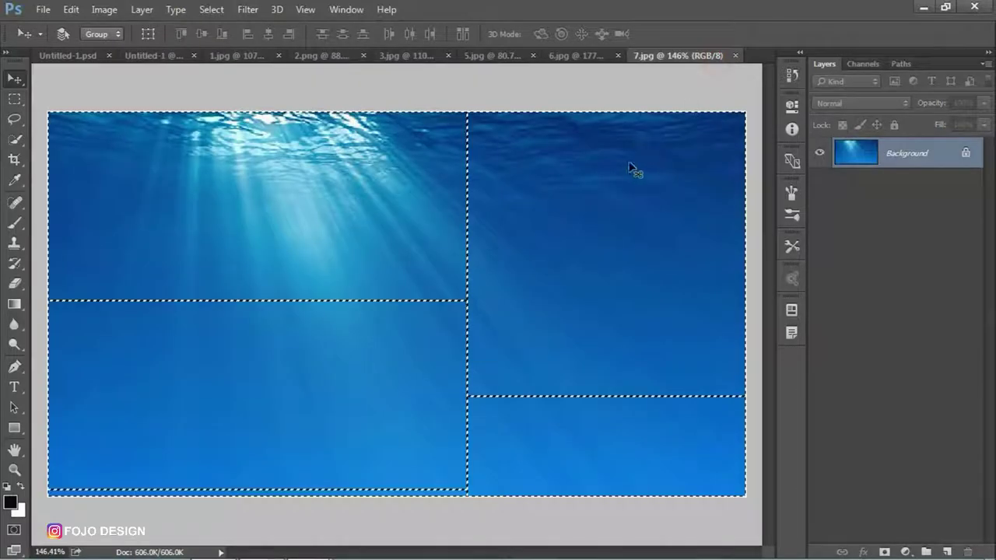
pyautogui.click(589, 61)
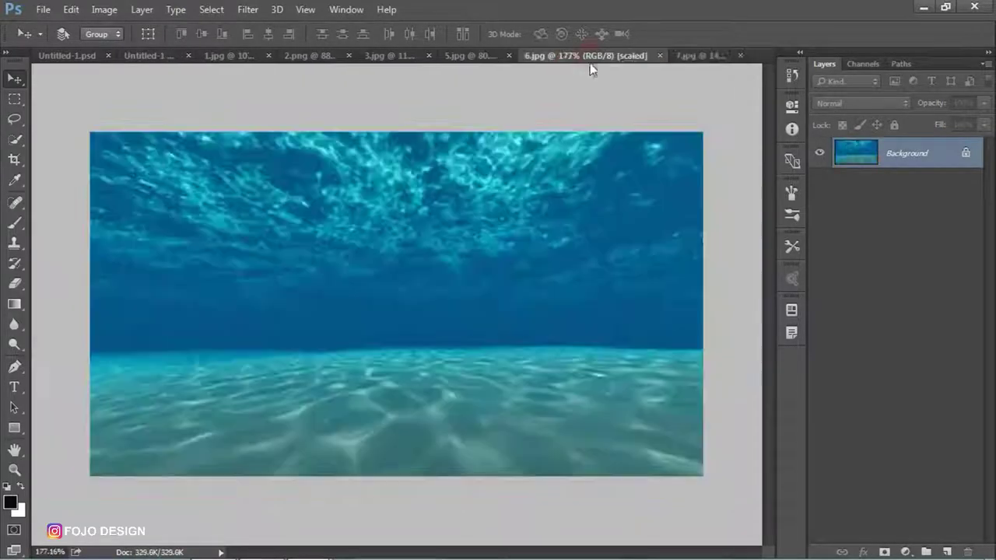
pyautogui.click(14, 99)
pyautogui.moveTo(84, 352); pyautogui.dragTo(726, 470)
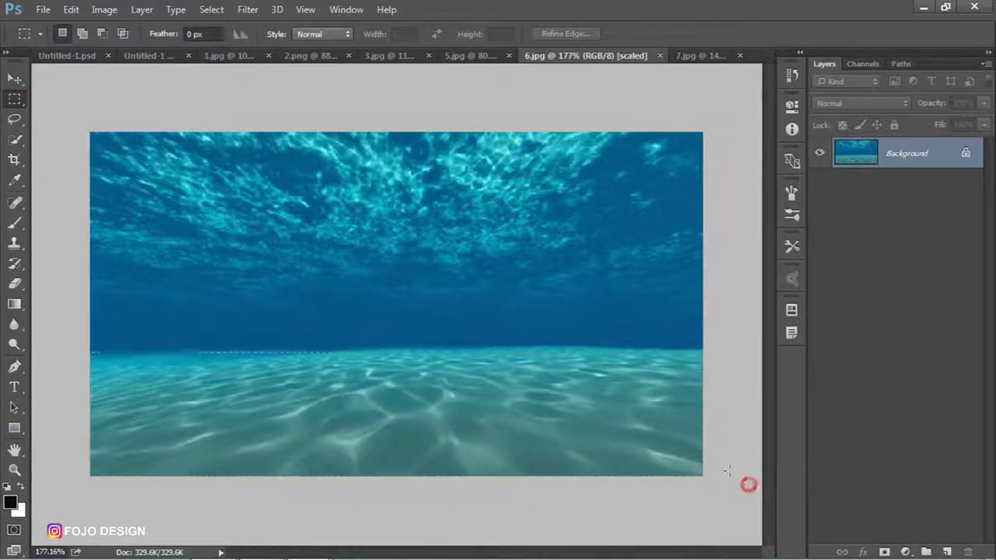
pyautogui.click(139, 59)
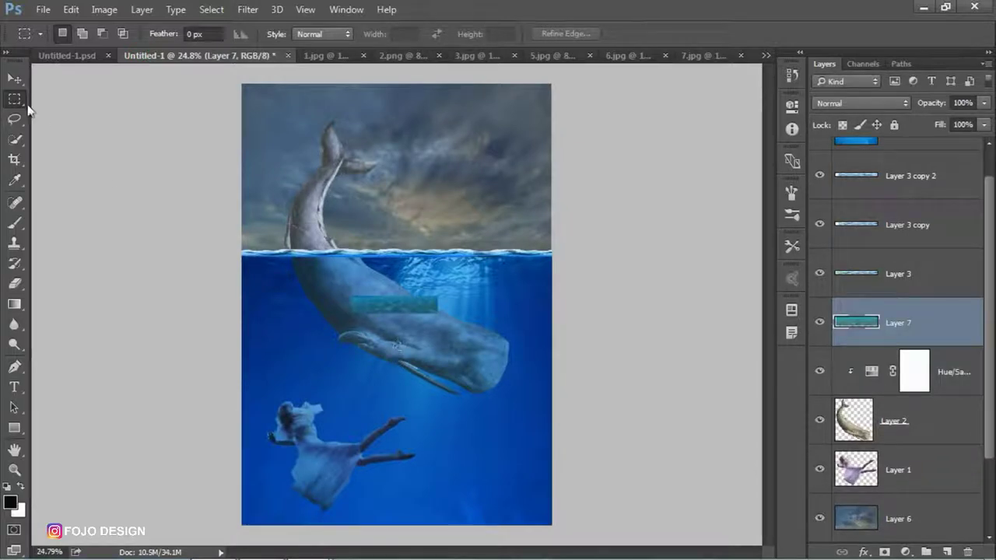
# Free-transform Layer 7's seabed strip, rotating it along the whale and enlarging it to about 278%
pyautogui.click(14, 79)
pyautogui.hotkey('ctrl', 't')
pyautogui.moveTo(483, 304); pyautogui.dragTo(278, 269)
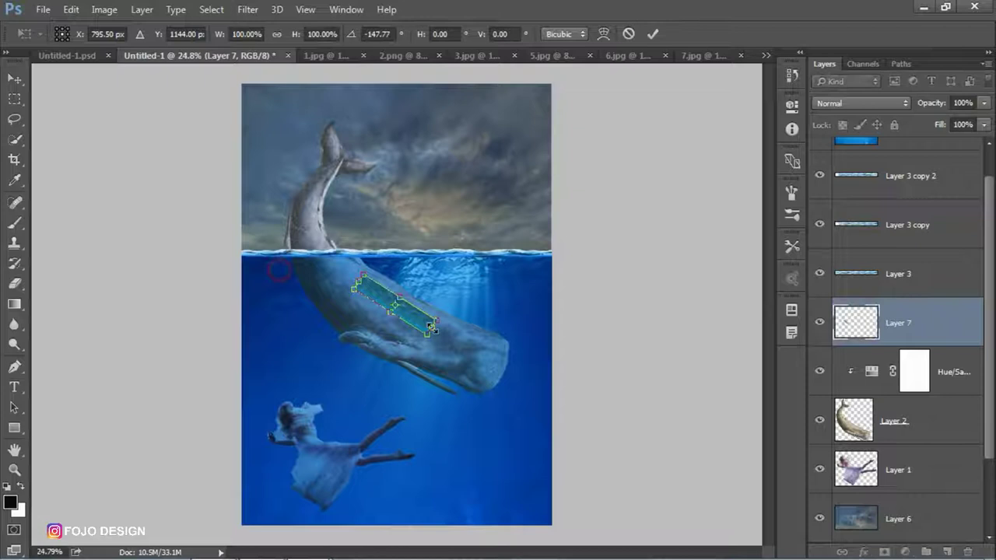
pyautogui.moveTo(429, 335); pyautogui.dragTo(486, 381)
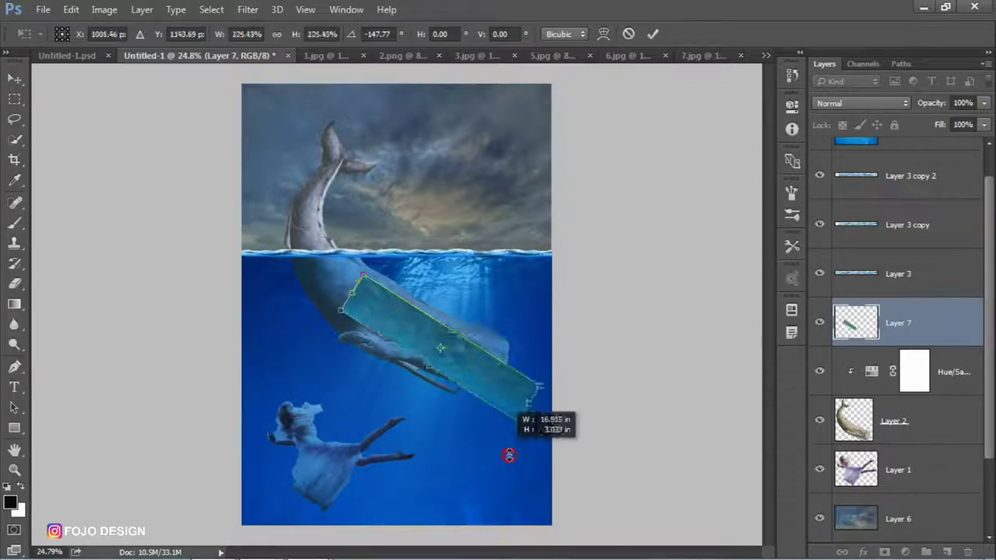
# Flip the strip vertically, tilt it, and place it across the whale at the waterline
pyautogui.rightClick(483, 365)
pyautogui.click(528, 355)
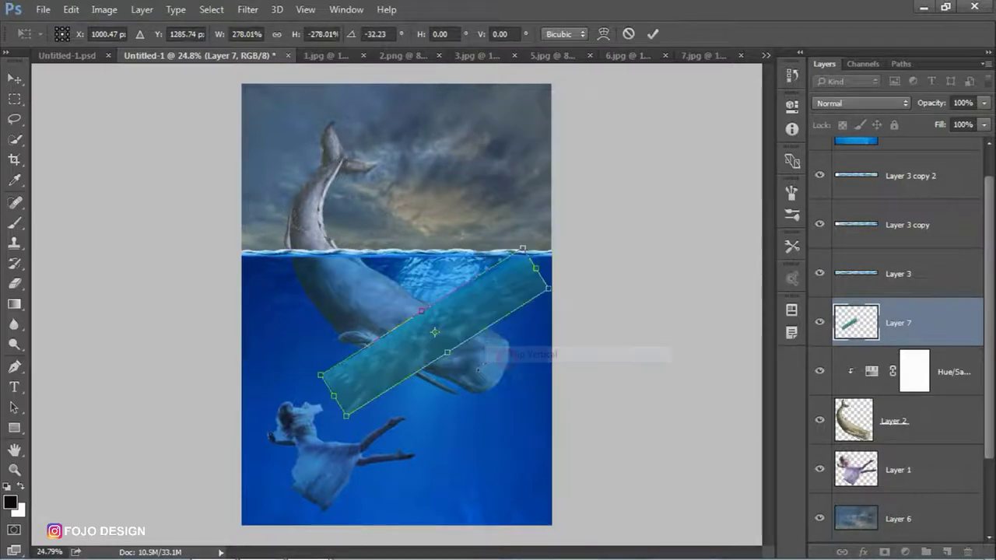
pyautogui.moveTo(548, 256); pyautogui.dragTo(568, 406)
pyautogui.moveTo(490, 357); pyautogui.dragTo(473, 333)
pyautogui.moveTo(514, 286); pyautogui.dragTo(511, 296)
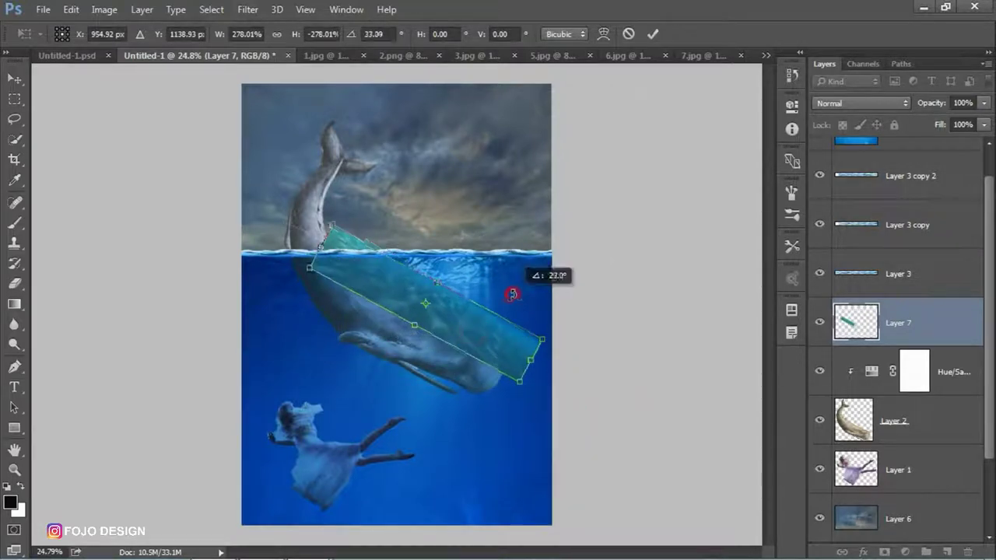
pyautogui.press('Return')
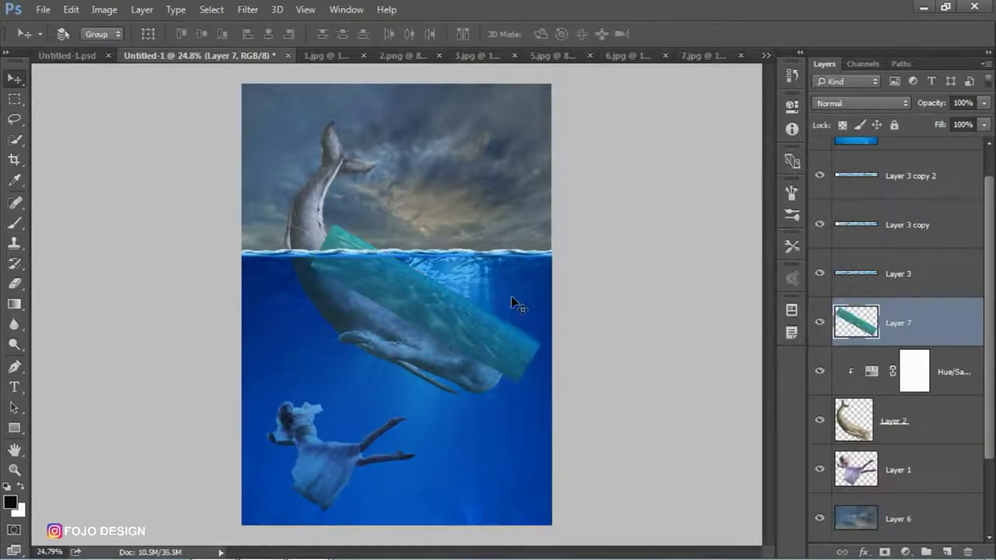
# Try Screen blending on Layer 7, revert to Normal, and check the reference composite
pyautogui.click(848, 104)
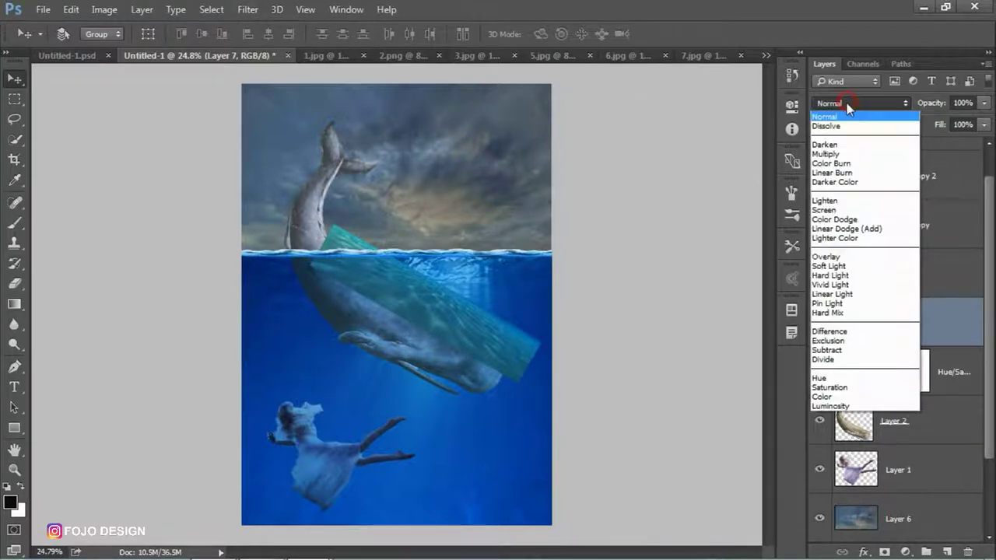
pyautogui.click(832, 207)
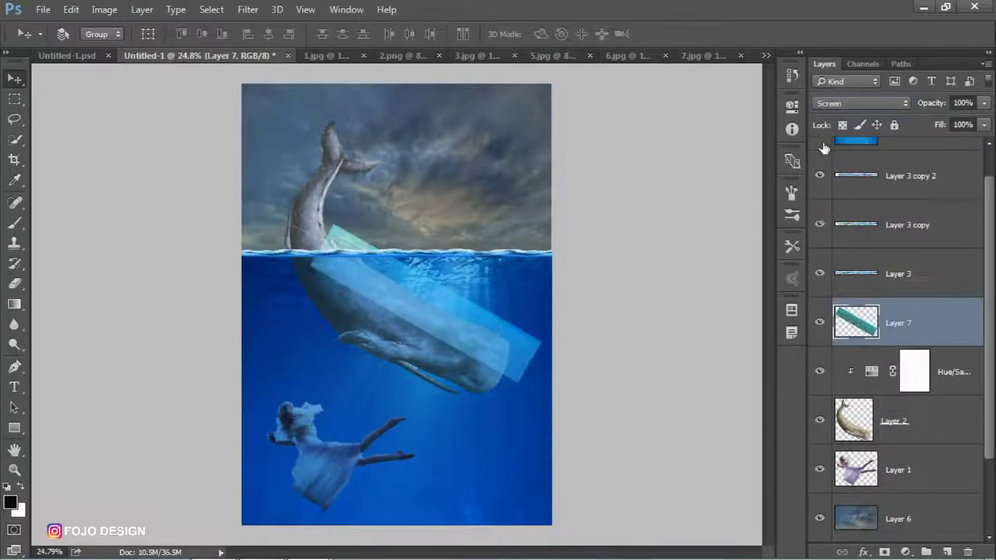
pyautogui.click(849, 105)
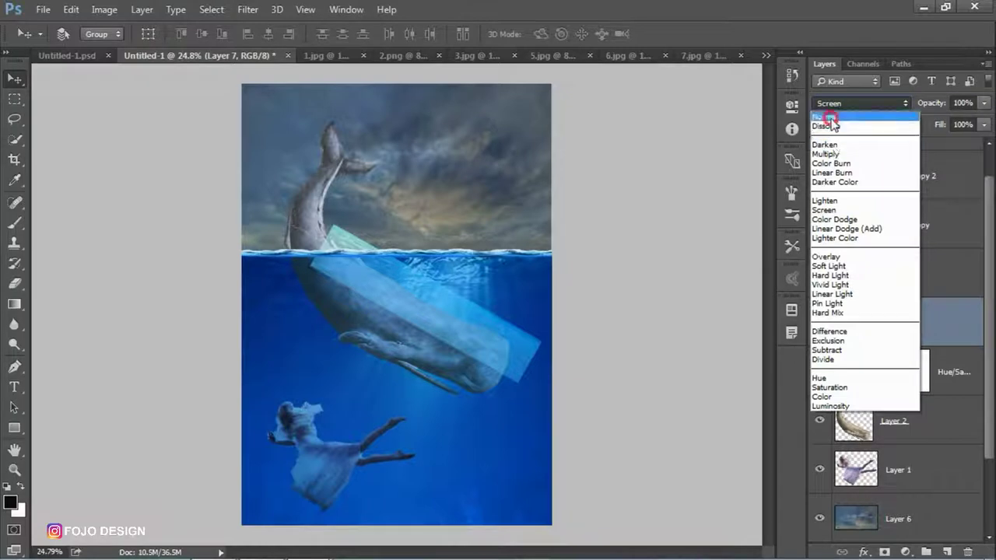
pyautogui.click(828, 106)
pyautogui.click(65, 55)
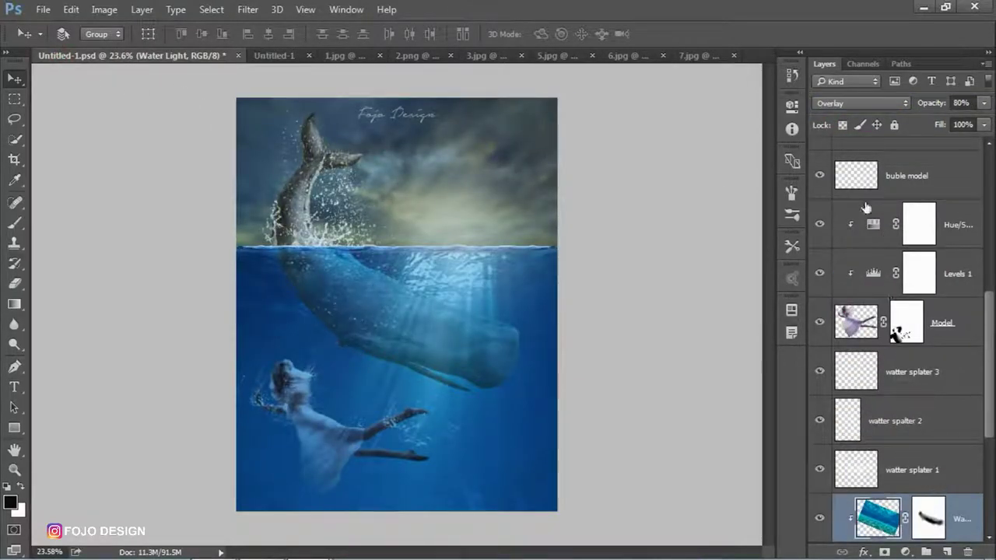
pyautogui.click(268, 55)
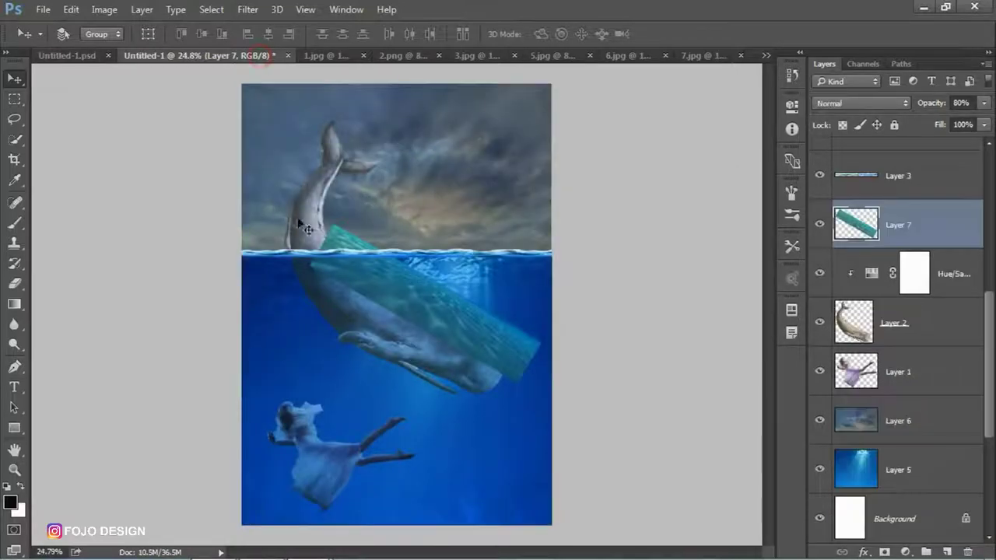
# Set Layer 7 to Overlay, nudge it slightly over the whale, and add a layer mask
pyautogui.click(848, 103)
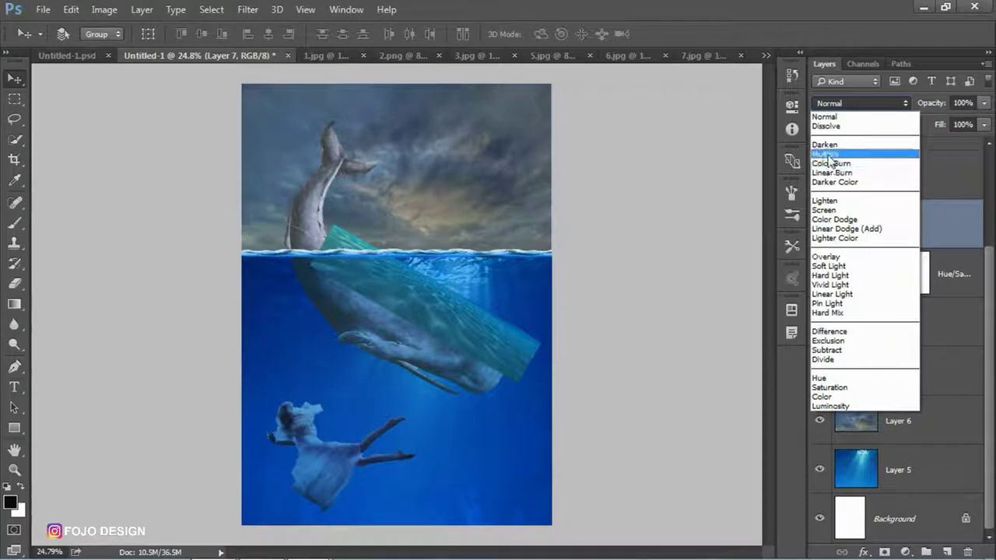
pyautogui.click(827, 258)
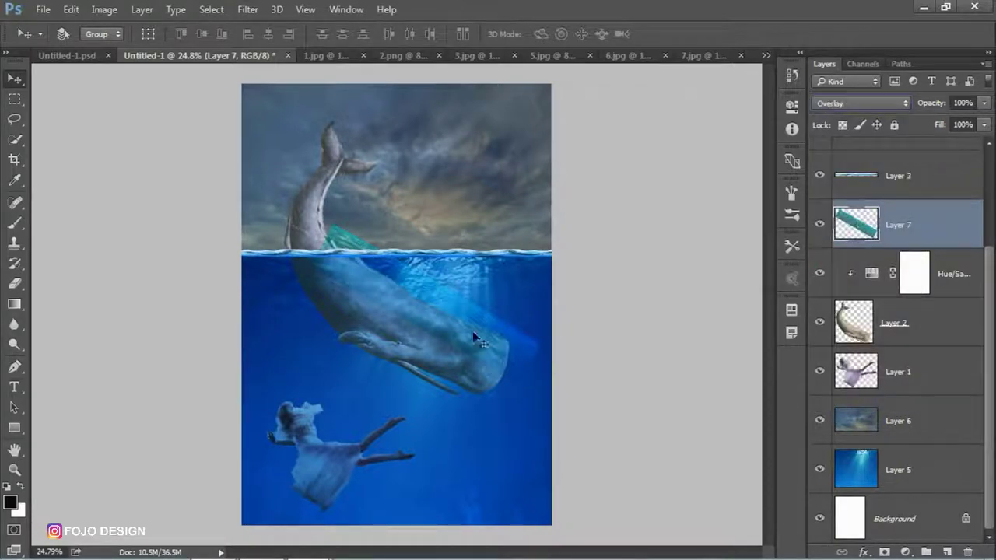
pyautogui.moveTo(449, 325); pyautogui.dragTo(442, 341)
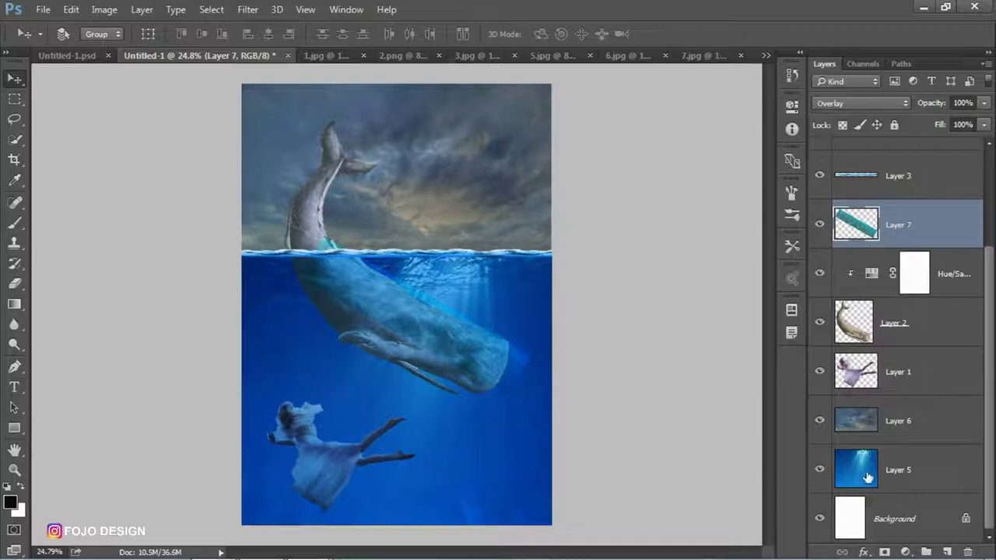
pyautogui.click(884, 551)
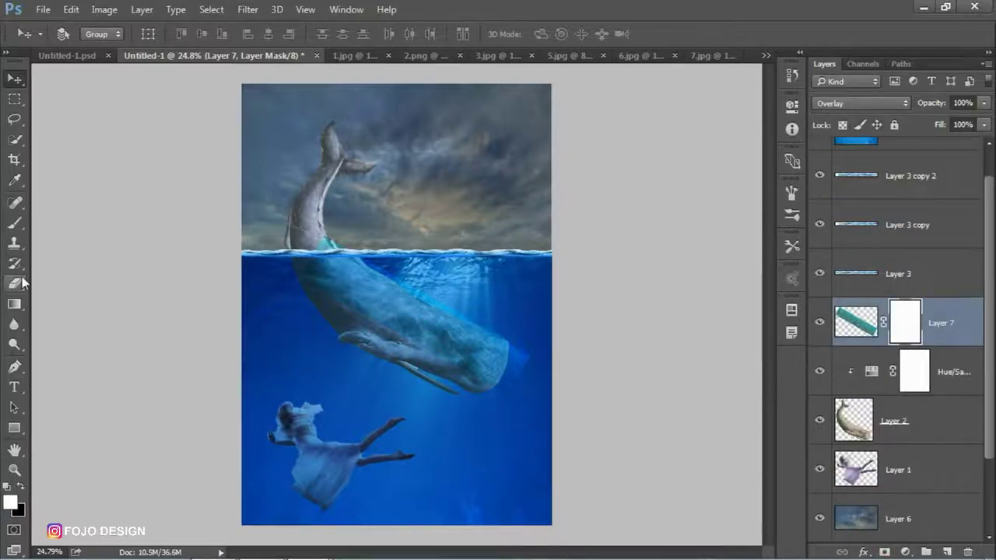
# Adjust the brush and eraser opacity values for working on Layer 7's mask
pyautogui.click(15, 224)
pyautogui.click(300, 35)
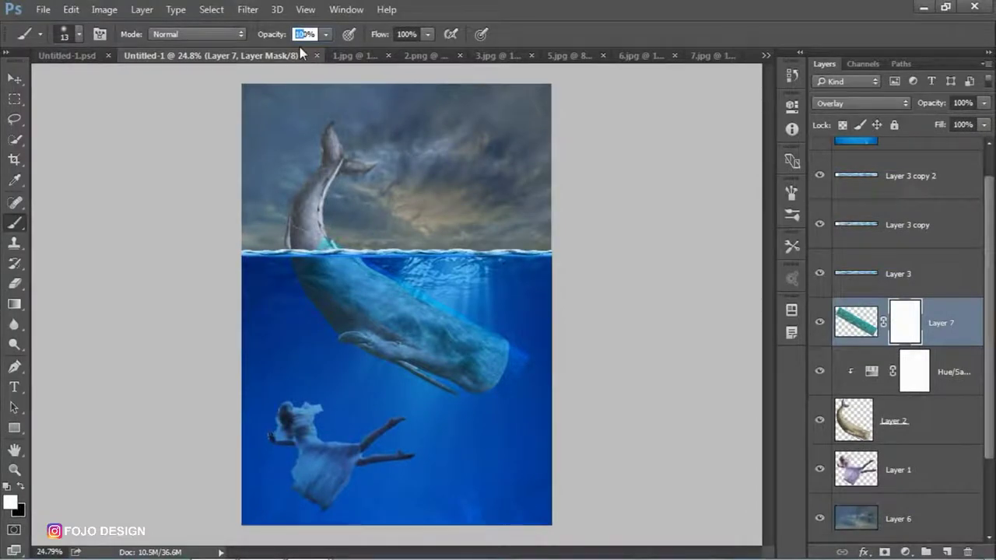
pyautogui.click(14, 78)
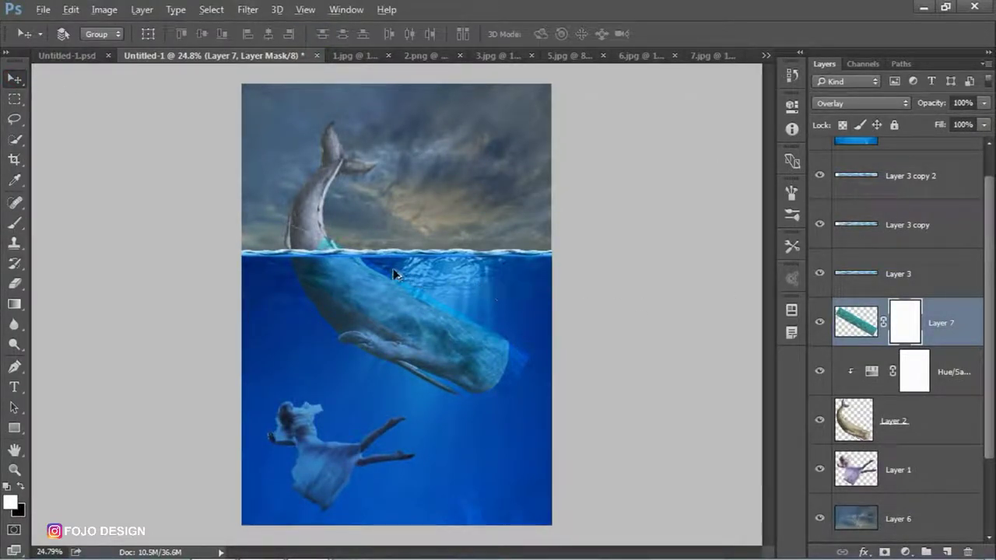
pyautogui.scroll(3, 394, 274)
pyautogui.moveTo(766, 251); pyautogui.dragTo(768, 268)
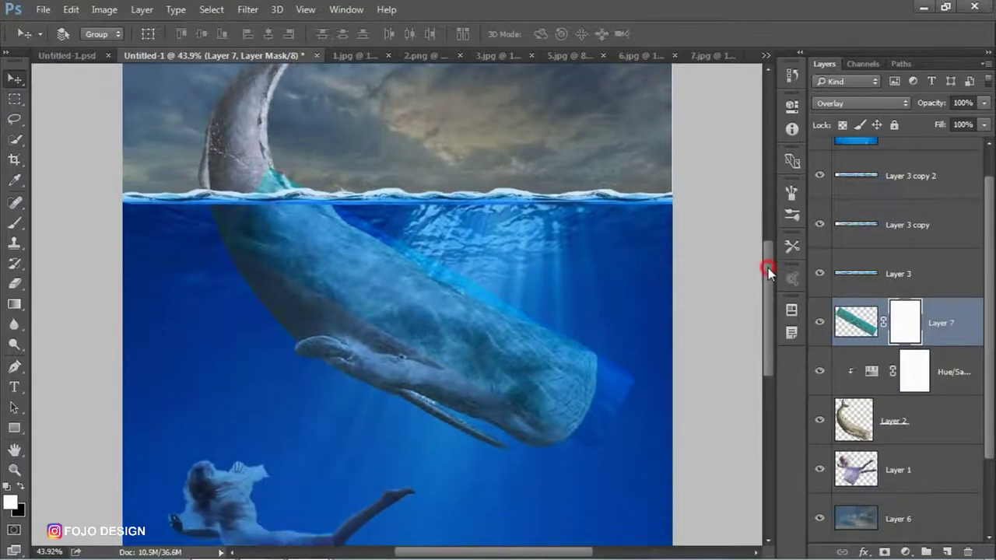
pyautogui.click(14, 283)
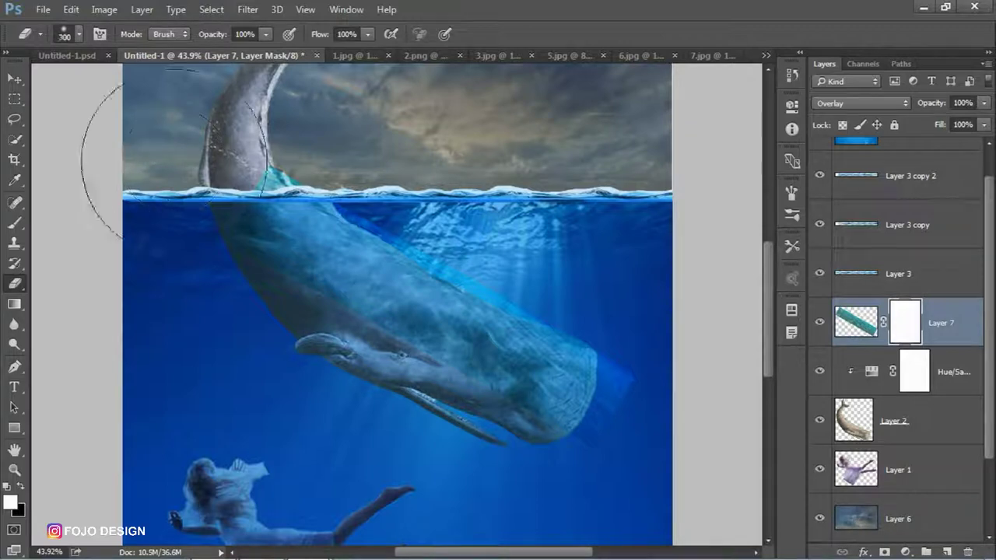
pyautogui.click(13, 223)
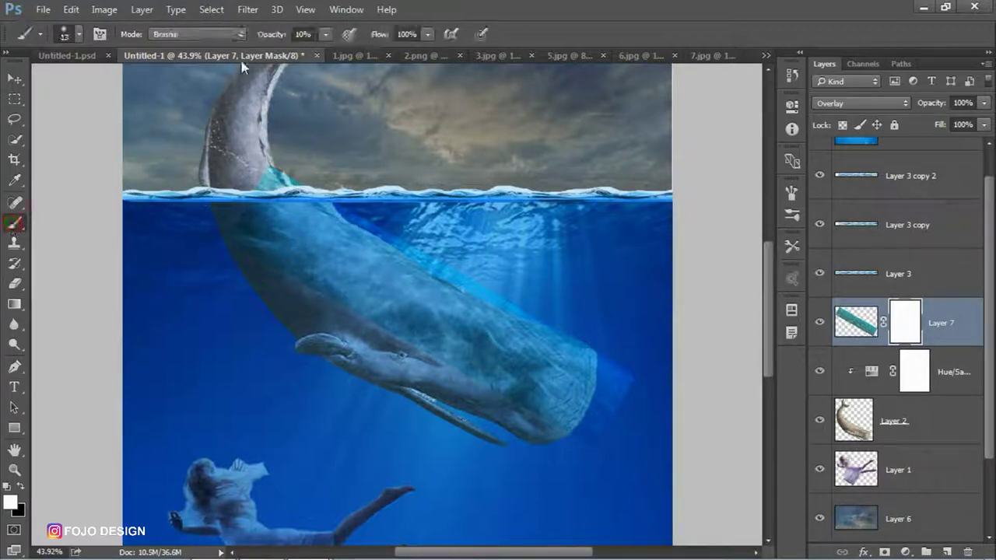
pyautogui.click(300, 33)
pyautogui.write('100')
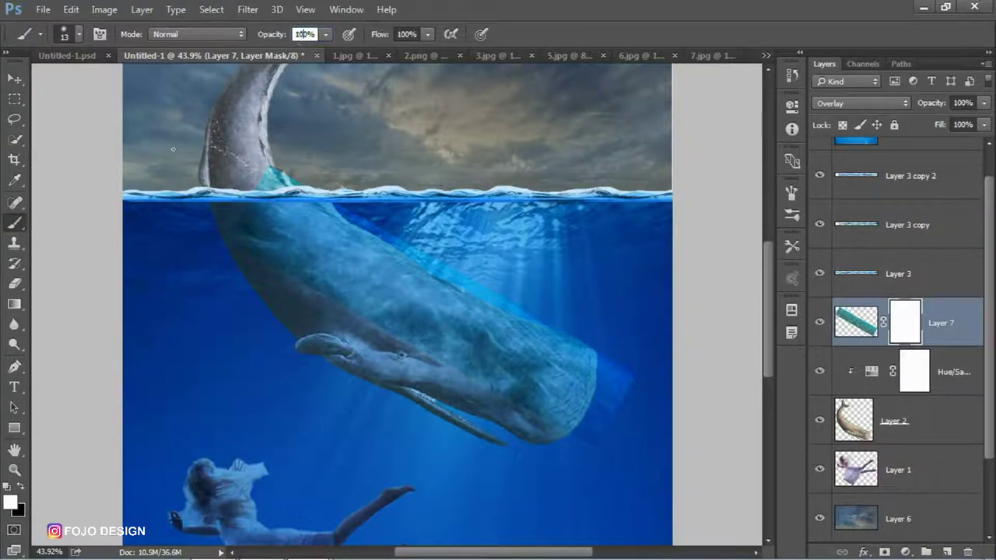
pyautogui.click(14, 283)
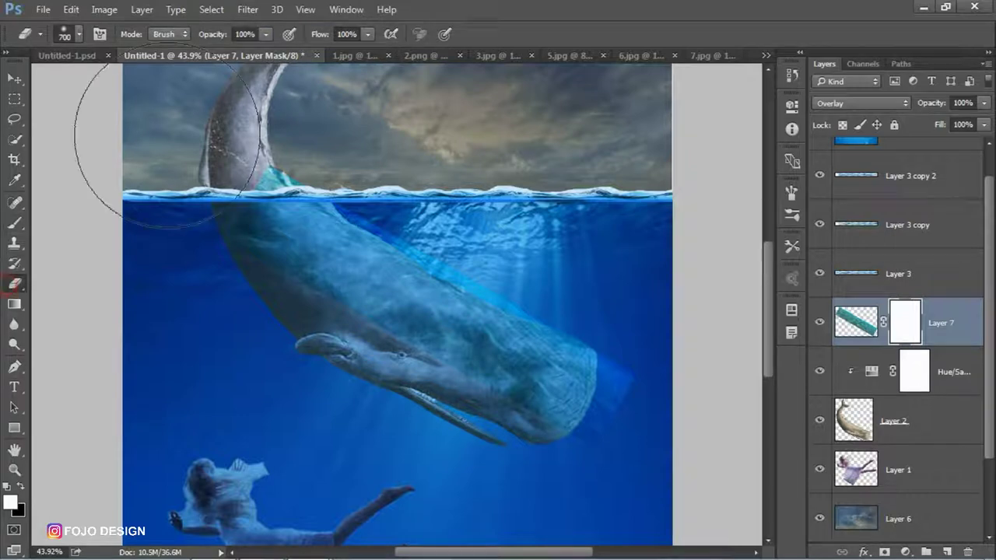
pyautogui.click(238, 34)
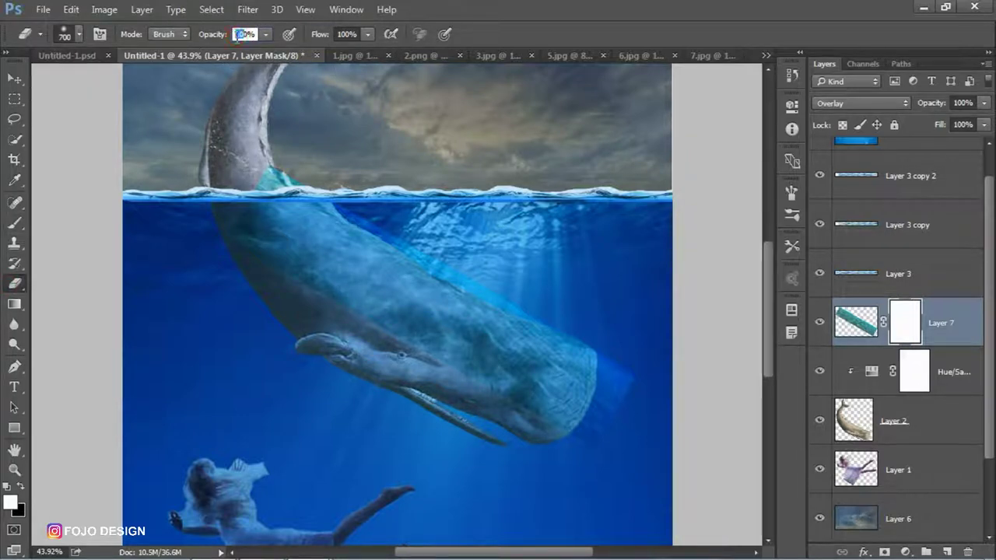
pyautogui.write('15')
pyautogui.press('v')
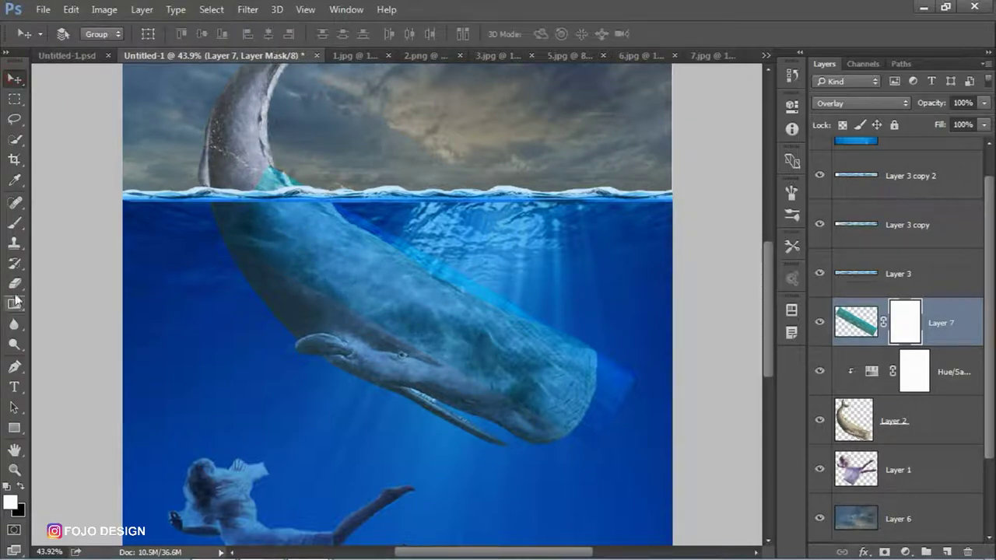
pyautogui.click(14, 283)
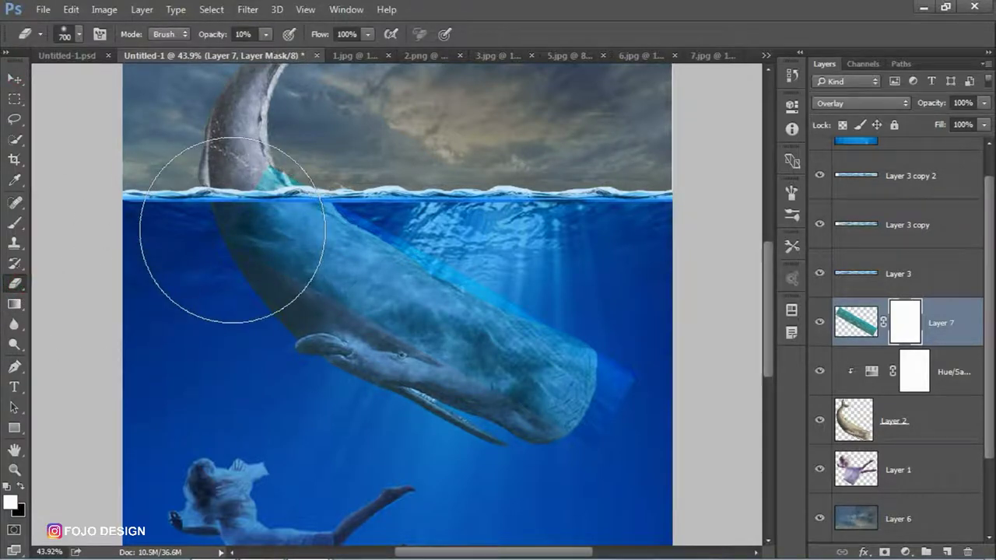
# With a smaller eraser, fade the strip near the tail and along the whale's back and body
pyautogui.press('[')
pyautogui.press('[')
pyautogui.moveTo(228, 249)
pyautogui.mouseDown()
pyautogui.moveTo(263, 173)
pyautogui.moveTo(345, 182)
pyautogui.moveTo(293, 191)
pyautogui.moveTo(233, 222)
pyautogui.moveTo(231, 202)
pyautogui.mouseUp()
pyautogui.press('[')
pyautogui.press('[')
pyautogui.press('[')
pyautogui.moveTo(279, 275)
pyautogui.mouseDown()
pyautogui.moveTo(242, 225)
pyautogui.moveTo(362, 334)
pyautogui.moveTo(323, 320)
pyautogui.moveTo(298, 276)
pyautogui.moveTo(389, 329)
pyautogui.moveTo(462, 400)
pyautogui.moveTo(411, 360)
pyautogui.moveTo(333, 337)
pyautogui.moveTo(418, 349)
pyautogui.moveTo(603, 427)
pyautogui.moveTo(630, 413)
pyautogui.moveTo(615, 378)
pyautogui.moveTo(629, 373)
pyautogui.moveTo(617, 394)
pyautogui.moveTo(623, 334)
pyautogui.moveTo(628, 433)
pyautogui.moveTo(628, 355)
pyautogui.moveTo(622, 425)
pyautogui.moveTo(627, 368)
pyautogui.moveTo(614, 356)
pyautogui.moveTo(622, 379)
pyautogui.moveTo(607, 350)
pyautogui.mouseUp()
pyautogui.press('[')
pyautogui.press('[')
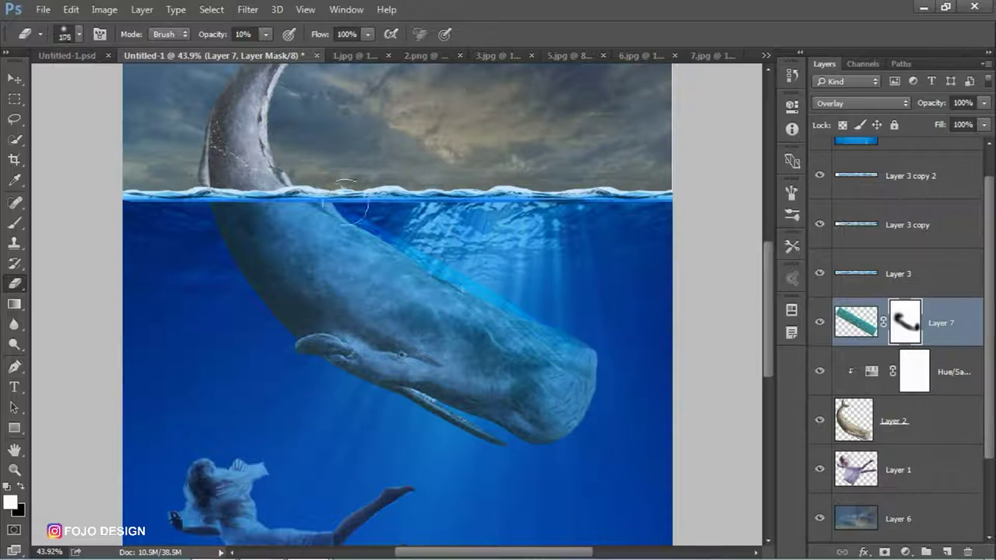
pyautogui.press('[')
pyautogui.press('[')
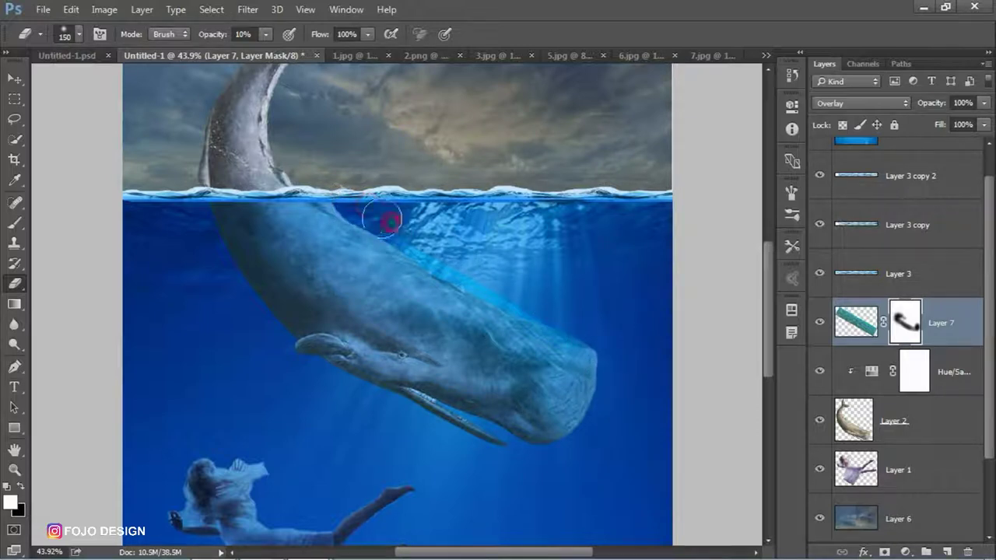
pyautogui.moveTo(373, 216)
pyautogui.mouseDown()
pyautogui.moveTo(457, 260)
pyautogui.moveTo(438, 262)
pyautogui.mouseUp()
pyautogui.press('[')
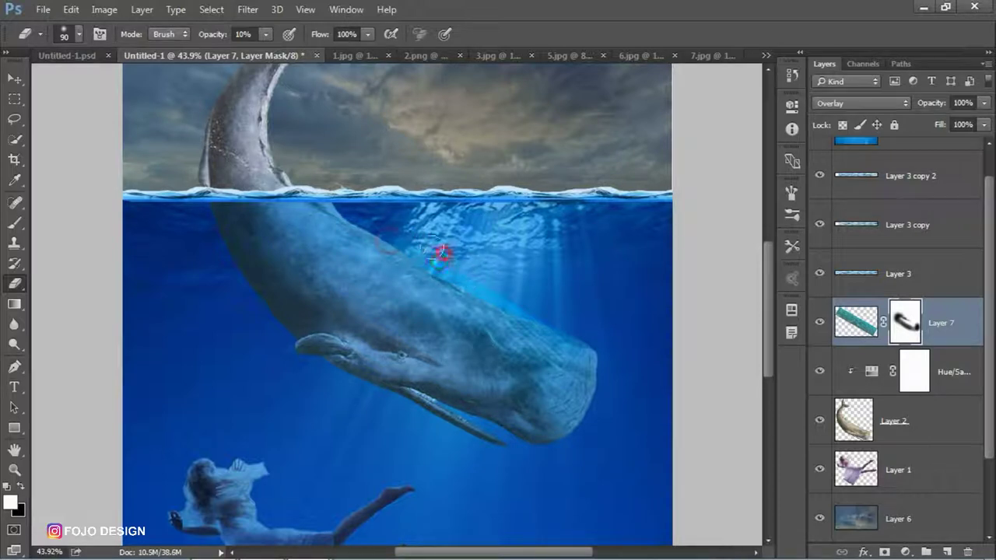
# Zoom in and keep softening the strip's edge along the whale's back
pyautogui.scroll(1, 521, 285)
pyautogui.scroll(2, 521, 285)
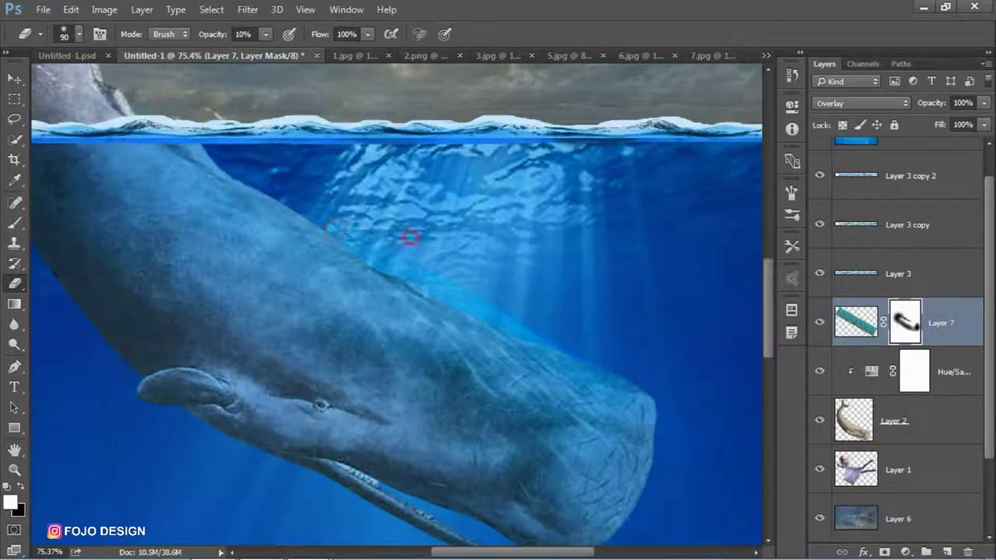
pyautogui.moveTo(511, 315); pyautogui.dragTo(554, 340)
pyautogui.moveTo(516, 305)
pyautogui.mouseDown()
pyautogui.moveTo(484, 300)
pyautogui.moveTo(568, 326)
pyautogui.moveTo(573, 345)
pyautogui.moveTo(497, 289)
pyautogui.moveTo(434, 266)
pyautogui.moveTo(483, 289)
pyautogui.moveTo(407, 231)
pyautogui.moveTo(449, 267)
pyautogui.moveTo(436, 262)
pyautogui.mouseUp()
pyautogui.scroll(-2, 438, 264)
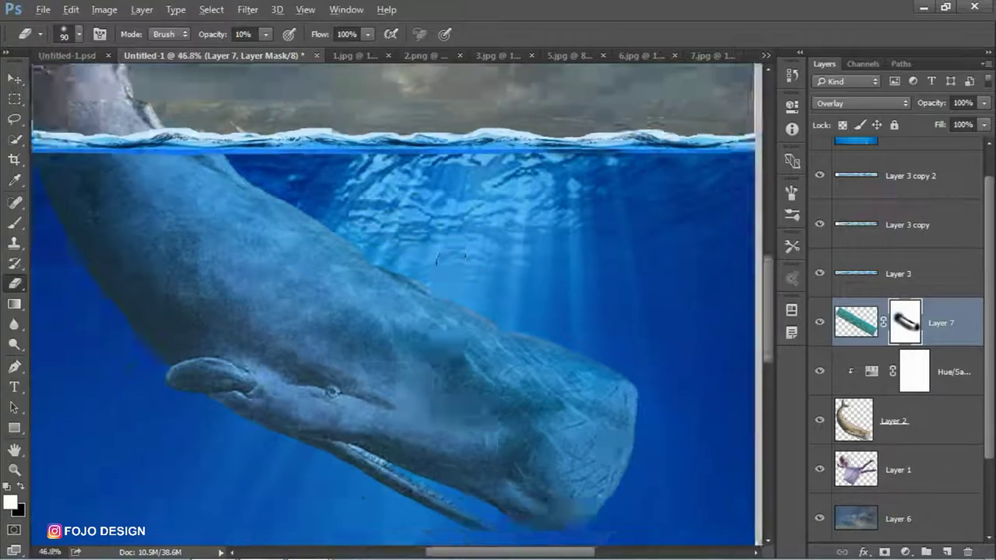
pyautogui.scroll(-3, 444, 276)
pyautogui.scroll(2, 497, 329)
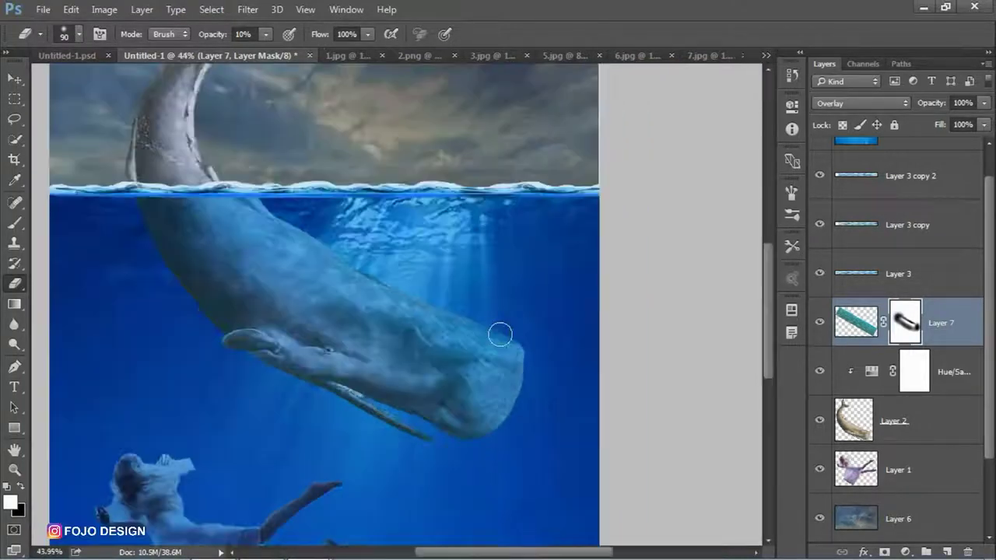
pyautogui.scroll(2, 389, 319)
pyautogui.scroll(2, 260, 304)
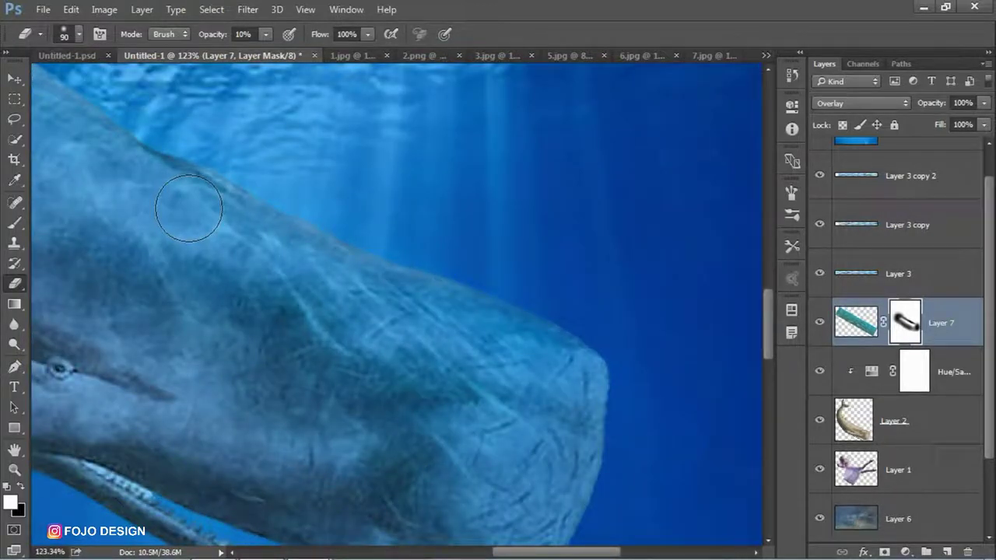
# Paint the mask along the whale's back, soften it with a small low-strength eraser, then zoom out
pyautogui.click(14, 223)
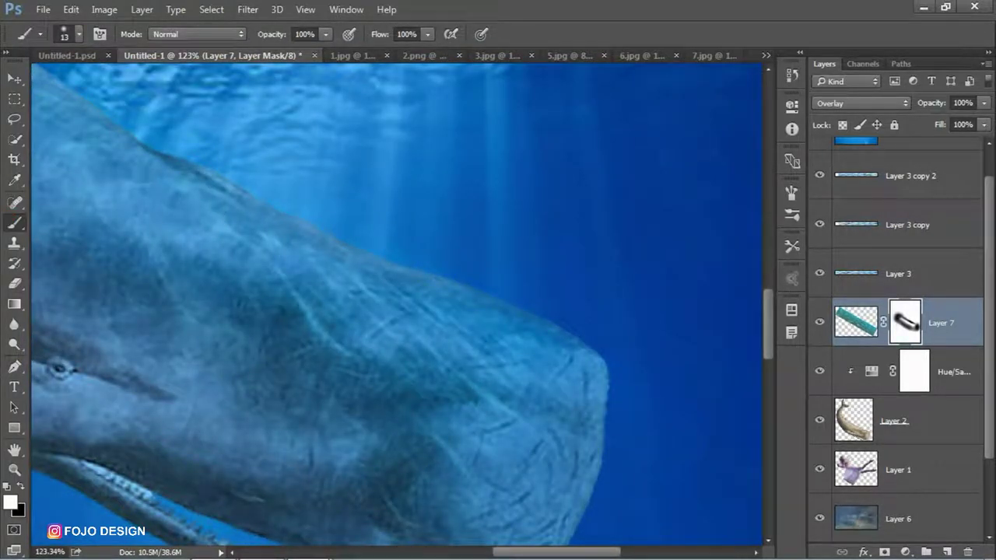
pyautogui.moveTo(195, 185); pyautogui.dragTo(495, 315)
pyautogui.click(14, 283)
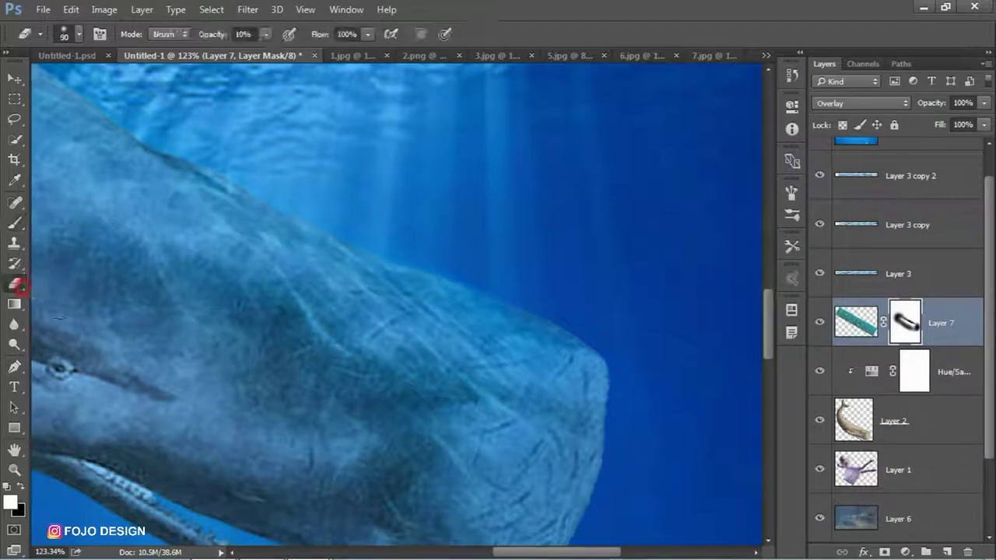
pyautogui.press('[')
pyautogui.moveTo(425, 270); pyautogui.dragTo(352, 248)
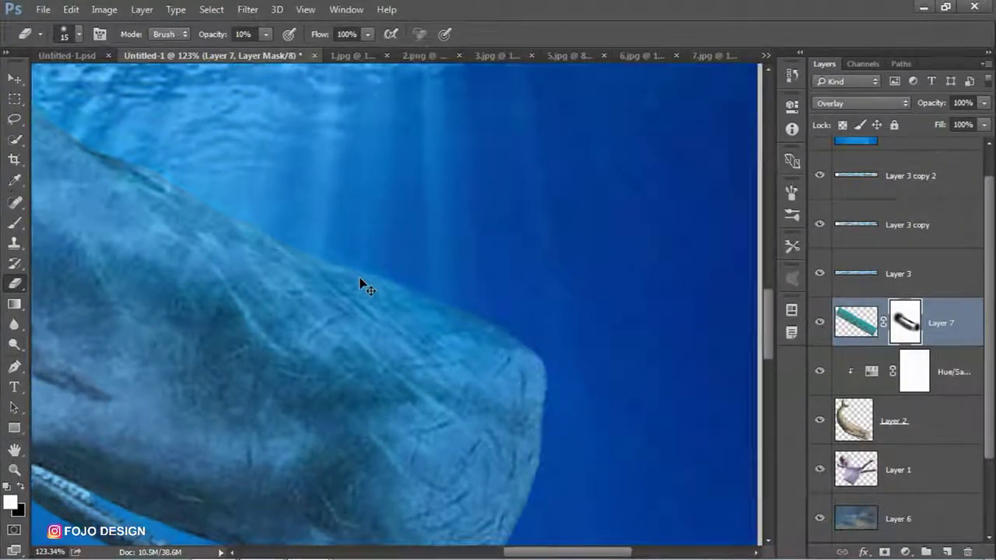
pyautogui.scroll(-2, 356, 279)
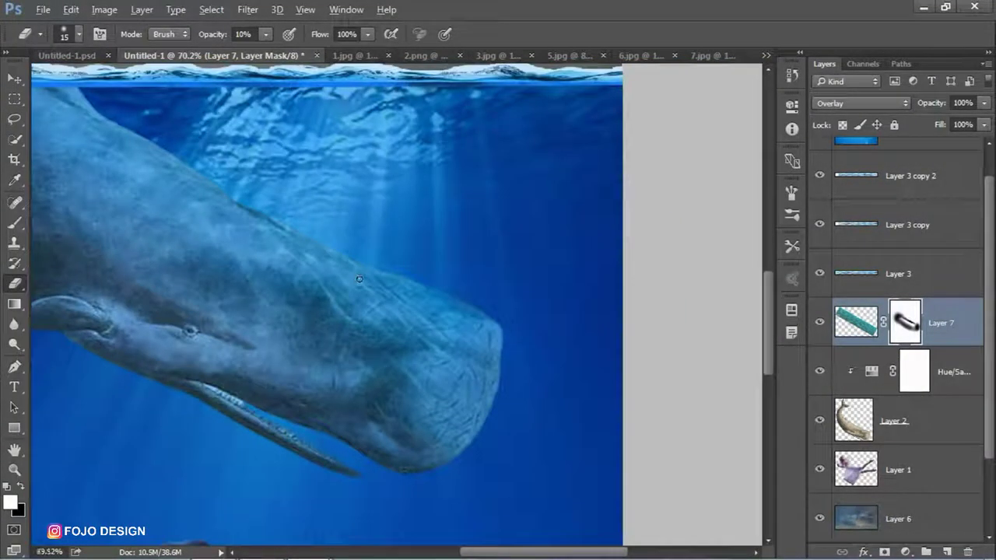
pyautogui.scroll(-1, 356, 279)
pyautogui.scroll(-1, 356, 279)
pyautogui.scroll(-1, 359, 280)
pyautogui.scroll(-1, 359, 279)
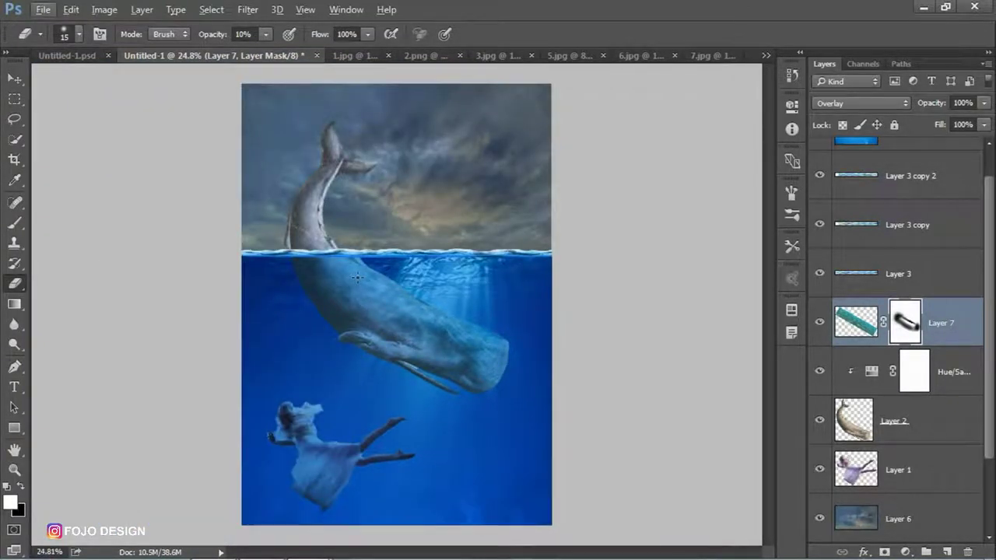
# Add a white layer mask to the girl's Layer 1 and zoom in
pyautogui.click(943, 469)
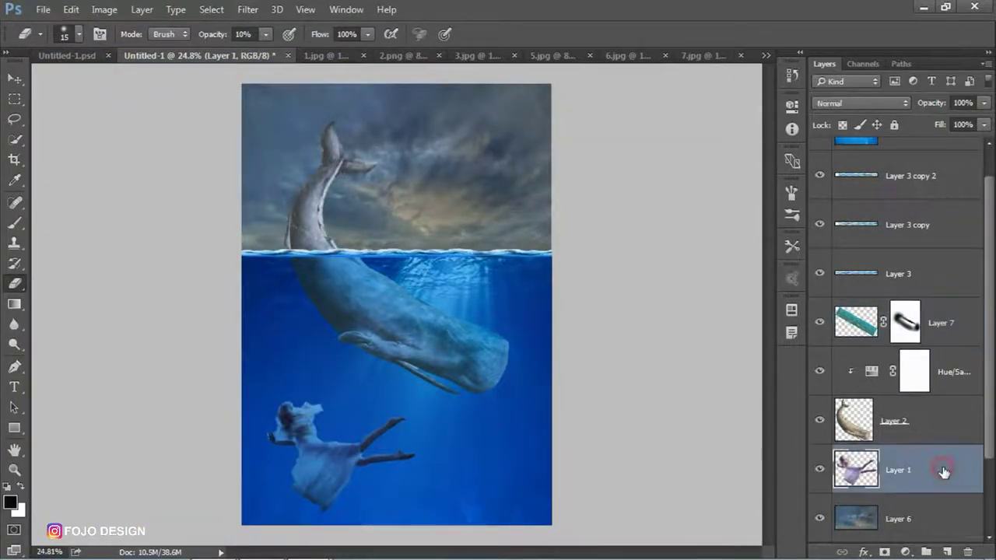
pyautogui.click(885, 552)
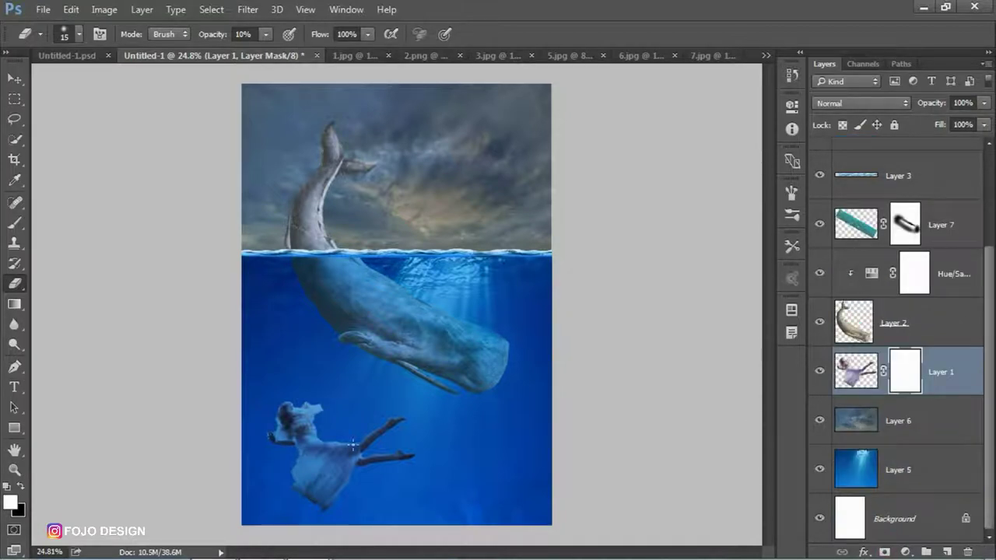
pyautogui.scroll(1, 352, 444)
pyautogui.scroll(2, 352, 444)
pyautogui.scroll(2, 353, 444)
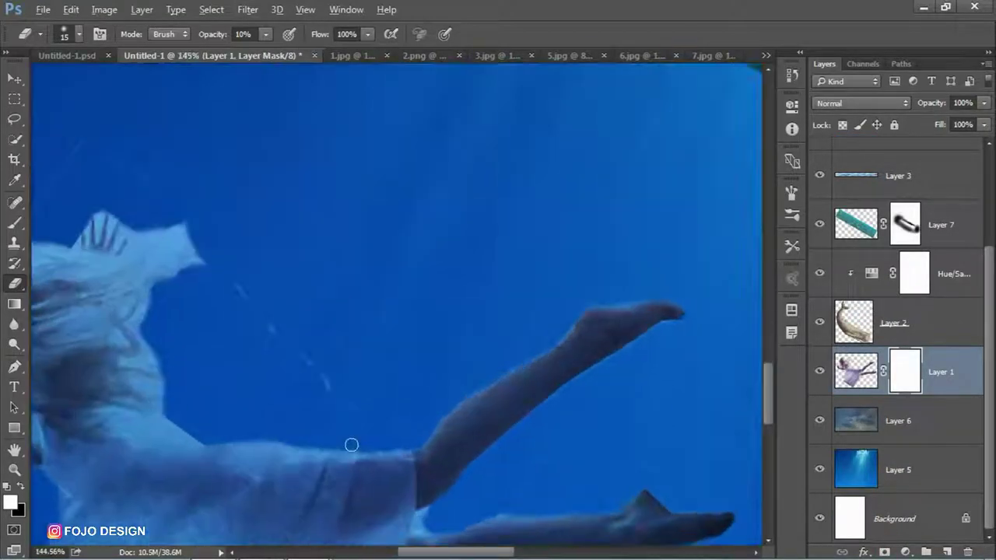
pyautogui.moveTo(488, 553); pyautogui.dragTo(439, 553)
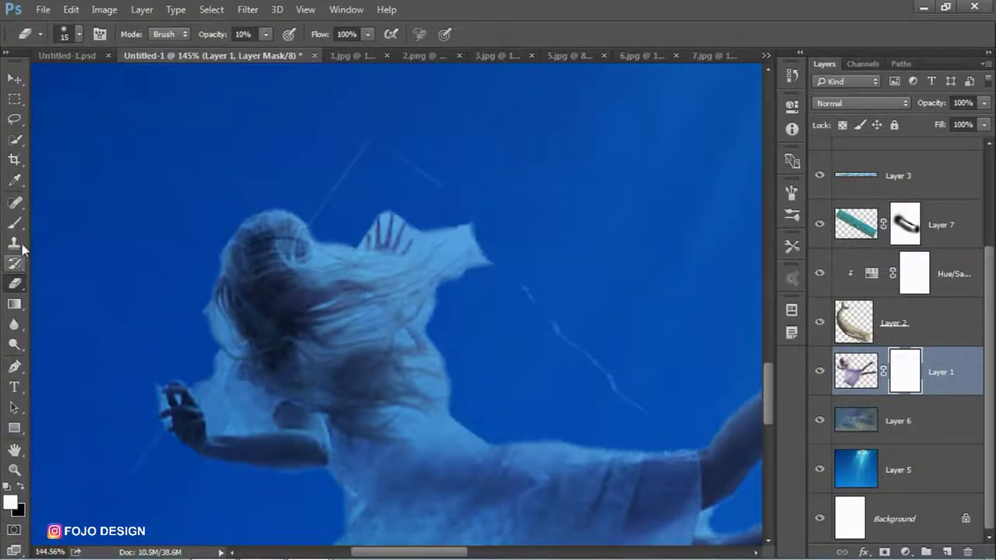
# Erase the stray stroke above the hair and the diagonal streak with a full-strength soft round eraser
pyautogui.click(241, 33)
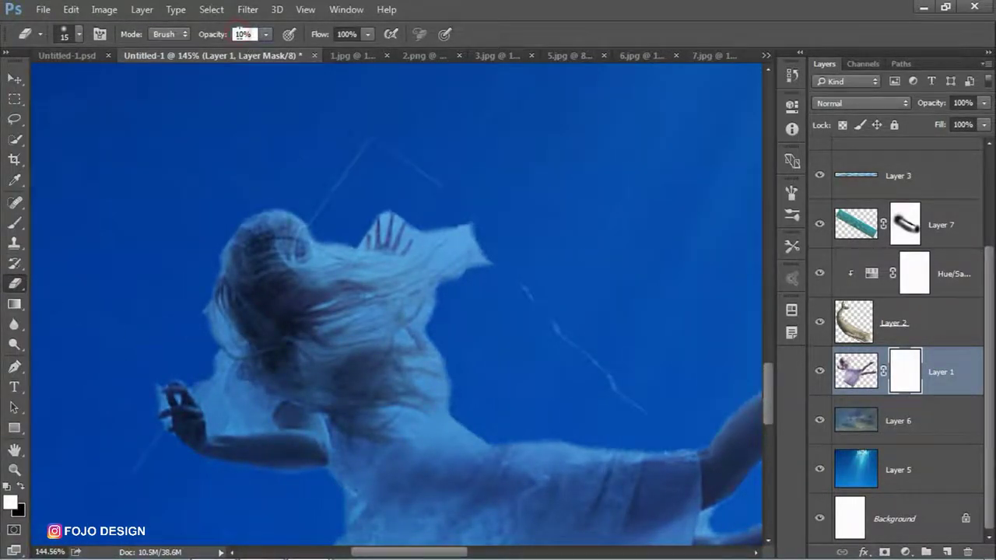
pyautogui.write('100')
pyautogui.click(65, 39)
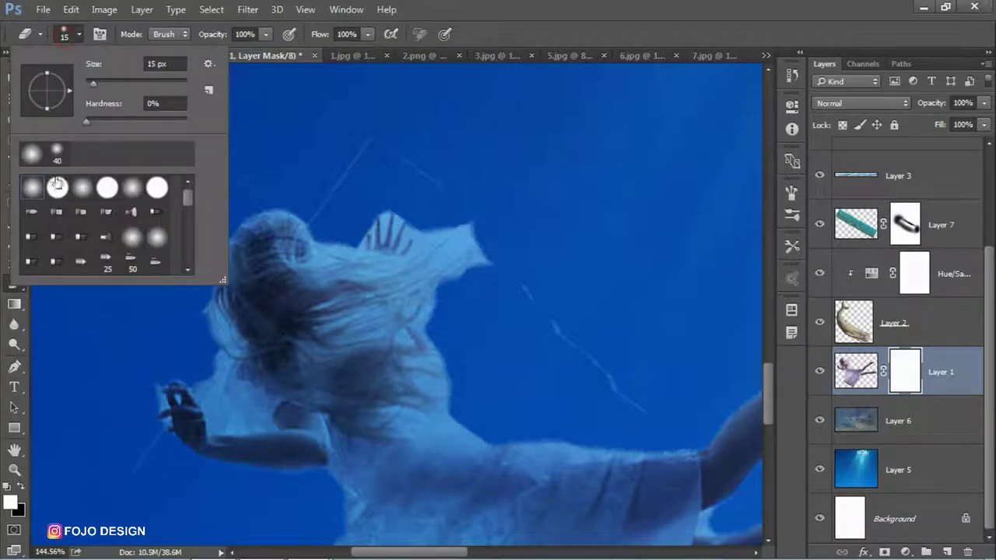
pyautogui.click(288, 148)
pyautogui.moveTo(349, 171); pyautogui.dragTo(371, 137)
pyautogui.moveTo(544, 309); pyautogui.dragTo(638, 405)
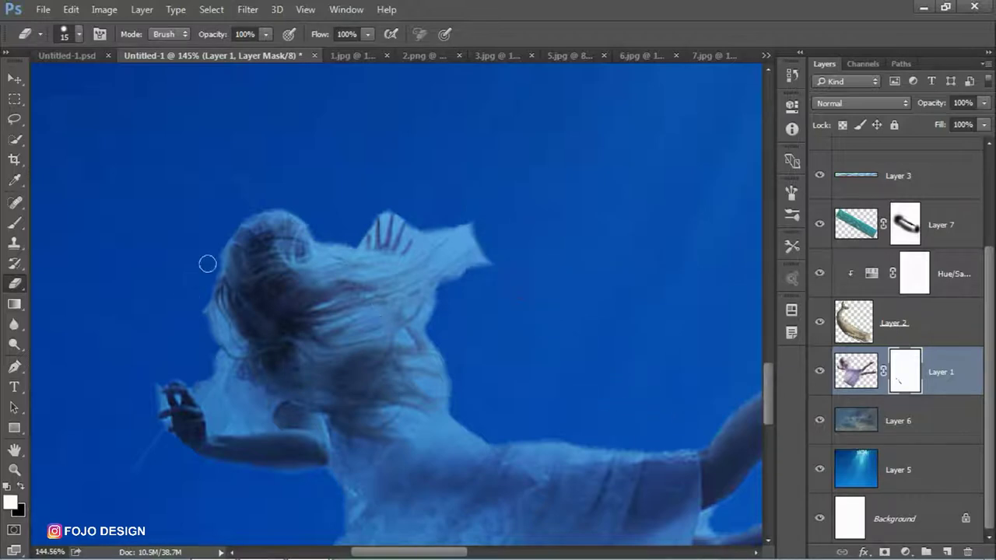
# Switch to a smaller hard round tip and zoom in further
pyautogui.click(62, 34)
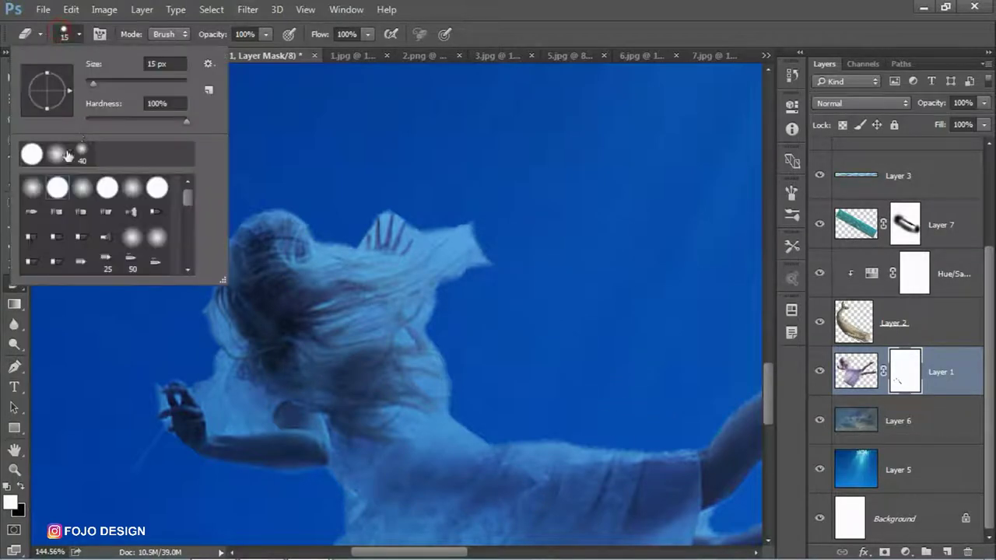
pyautogui.doubleClick(32, 186)
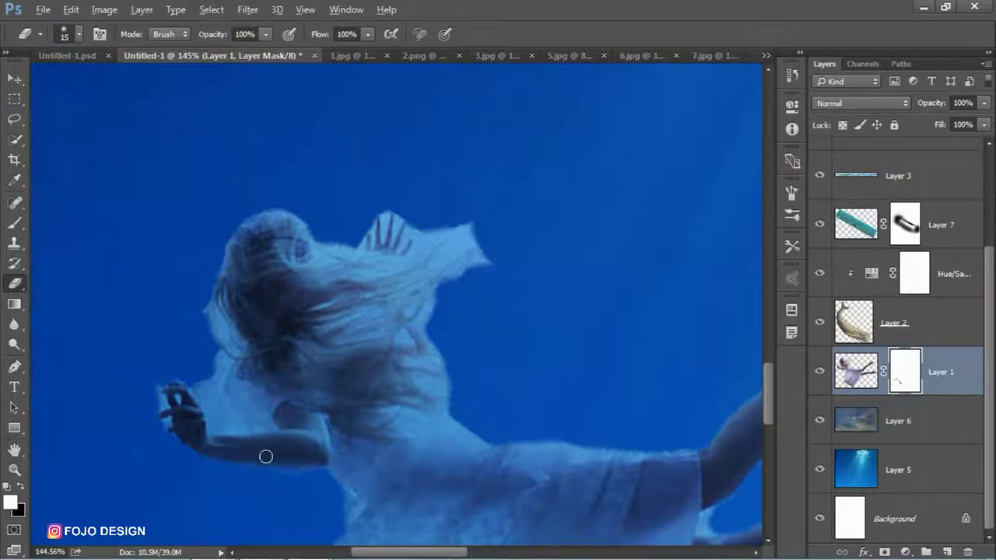
pyautogui.scroll(2, 268, 454)
pyautogui.scroll(2, 257, 449)
pyautogui.press('[')
pyautogui.click(70, 301)
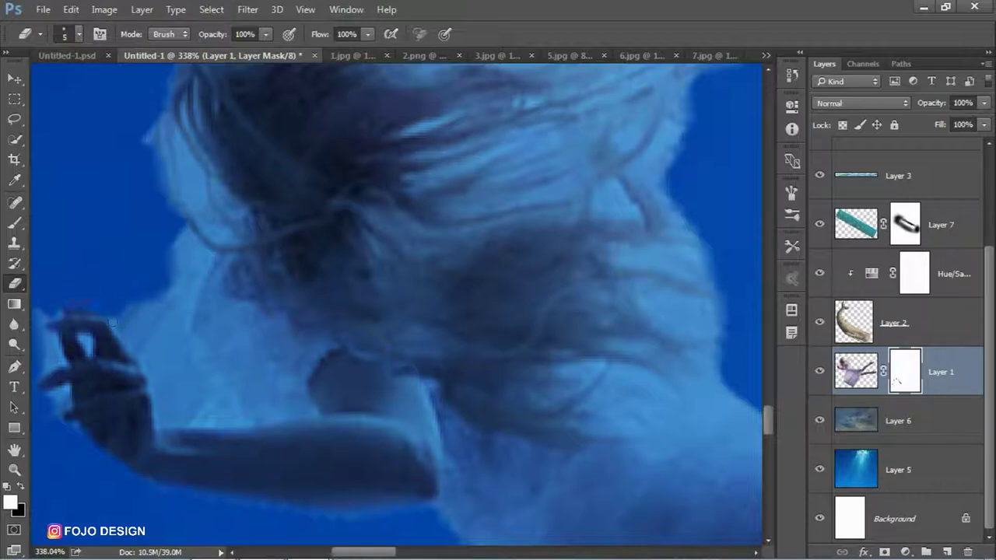
# Trace the girl's edge from her hand up the arm and face, then Quick Select the whole figure
pyautogui.click(137, 352)
pyautogui.click(150, 379)
pyautogui.click(155, 406)
pyautogui.moveTo(254, 426)
pyautogui.mouseDown()
pyautogui.moveTo(204, 346)
pyautogui.moveTo(195, 308)
pyautogui.moveTo(211, 266)
pyautogui.mouseUp()
pyautogui.keyDown('shift'); pyautogui.click(209, 253); pyautogui.keyUp('shift')
pyautogui.keyDown('shift'); pyautogui.click(169, 194); pyautogui.keyUp('shift')
pyautogui.keyDown('shift'); pyautogui.click(162, 156); pyautogui.keyUp('shift')
pyautogui.keyDown('shift'); pyautogui.click(157, 126); pyautogui.keyUp('shift')
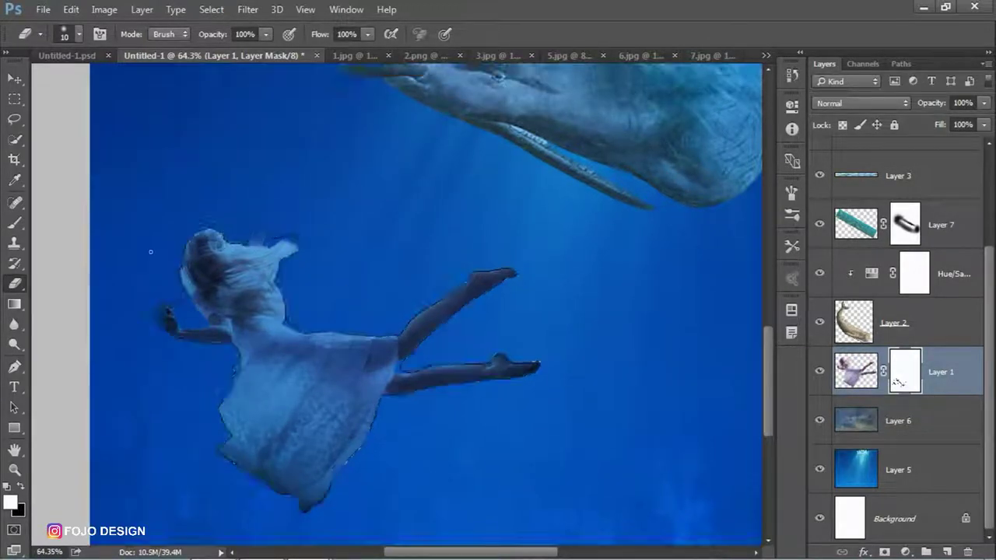
pyautogui.click(14, 139)
# Refine the girl's selection in Overlay view along her hand and wispy hair edges, then apply it
pyautogui.click(257, 34)
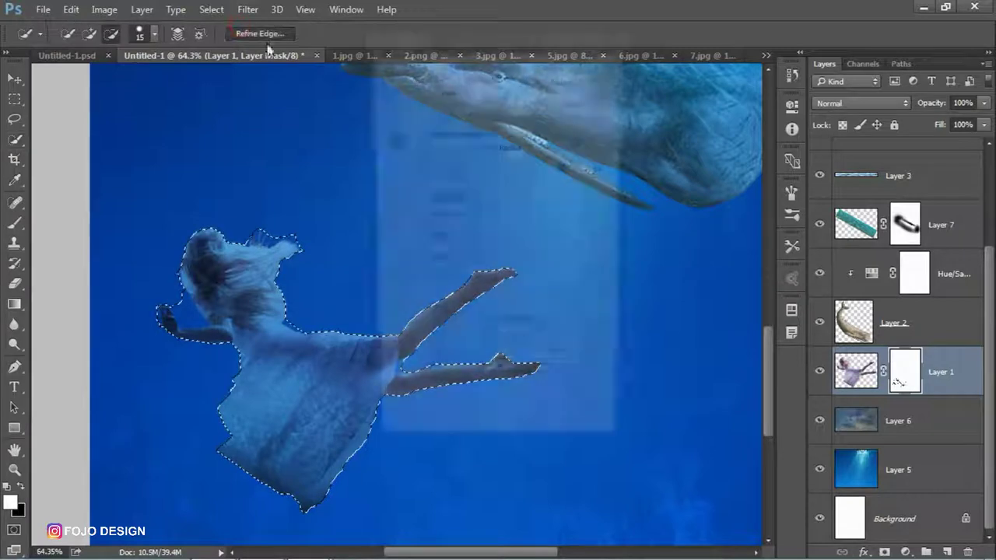
pyautogui.click(474, 91)
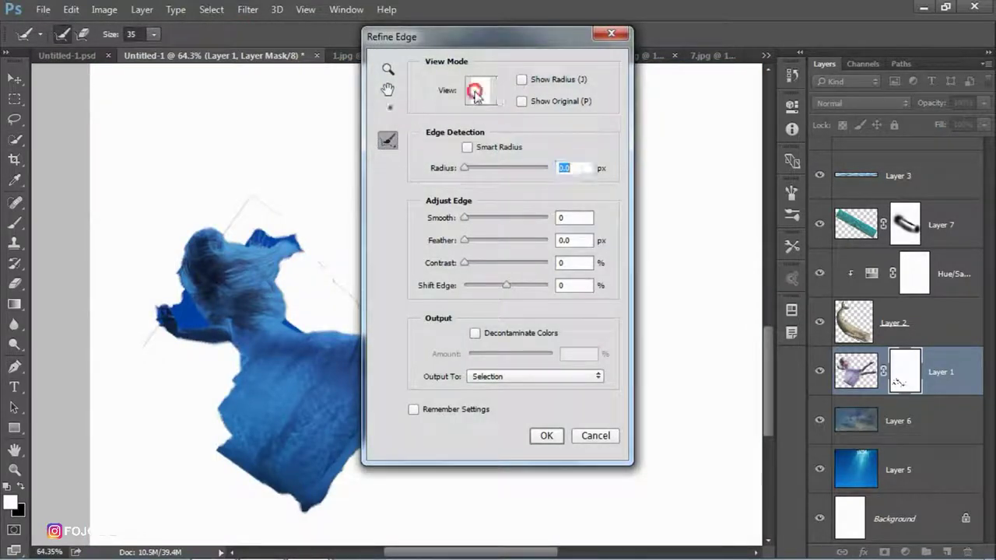
pyautogui.press('v')
pyautogui.click(430, 443)
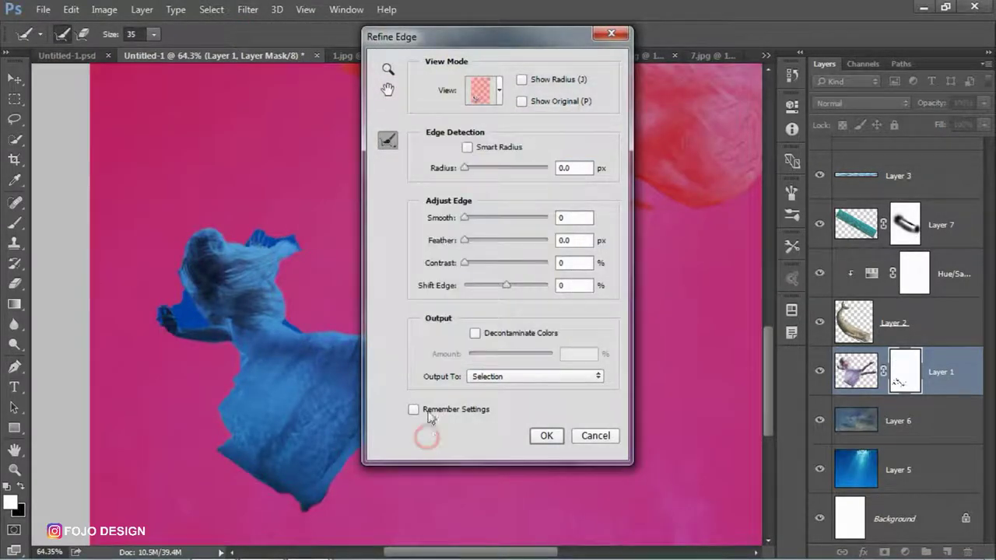
pyautogui.moveTo(500, 49); pyautogui.dragTo(703, 46)
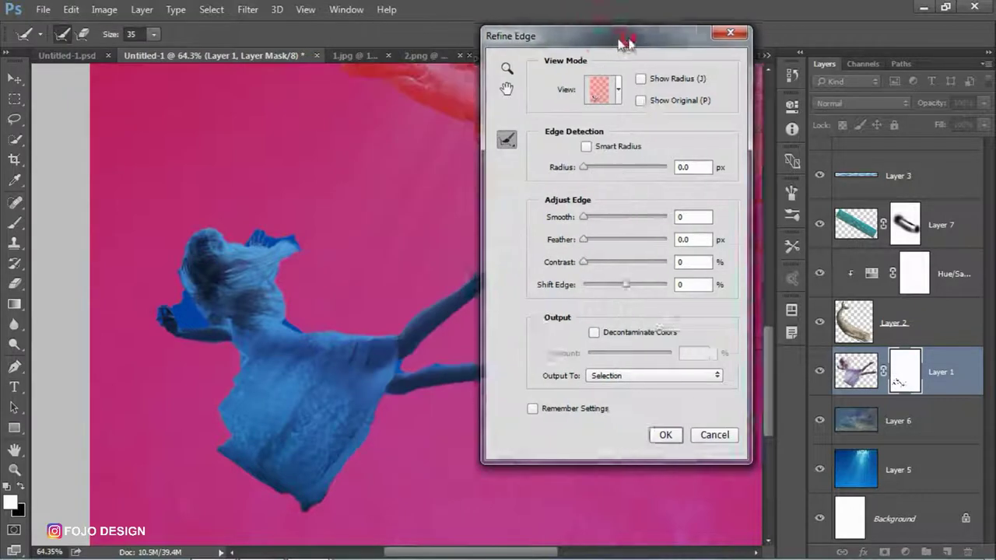
pyautogui.moveTo(311, 251)
pyautogui.mouseDown()
pyautogui.moveTo(295, 240)
pyautogui.moveTo(300, 248)
pyautogui.mouseUp()
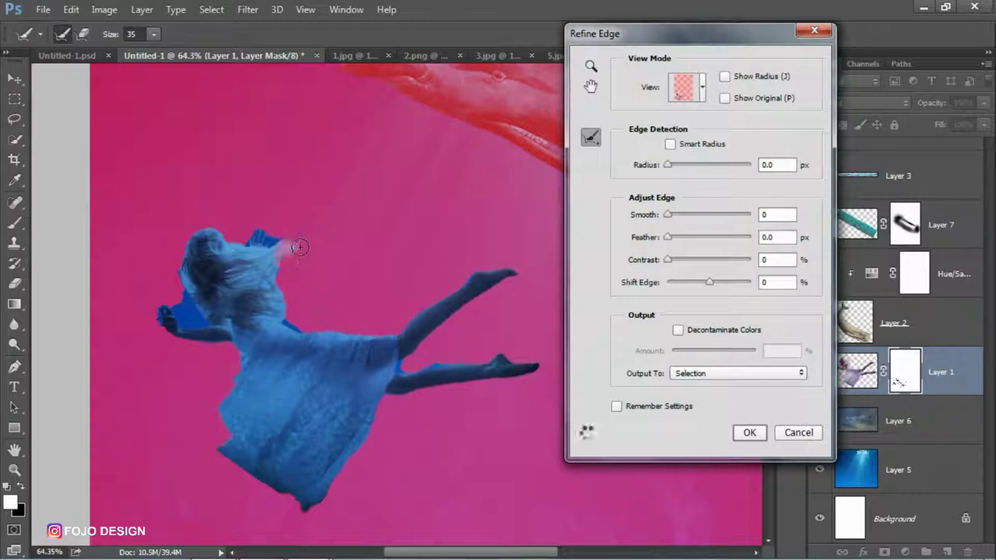
pyautogui.moveTo(261, 275); pyautogui.dragTo(278, 270)
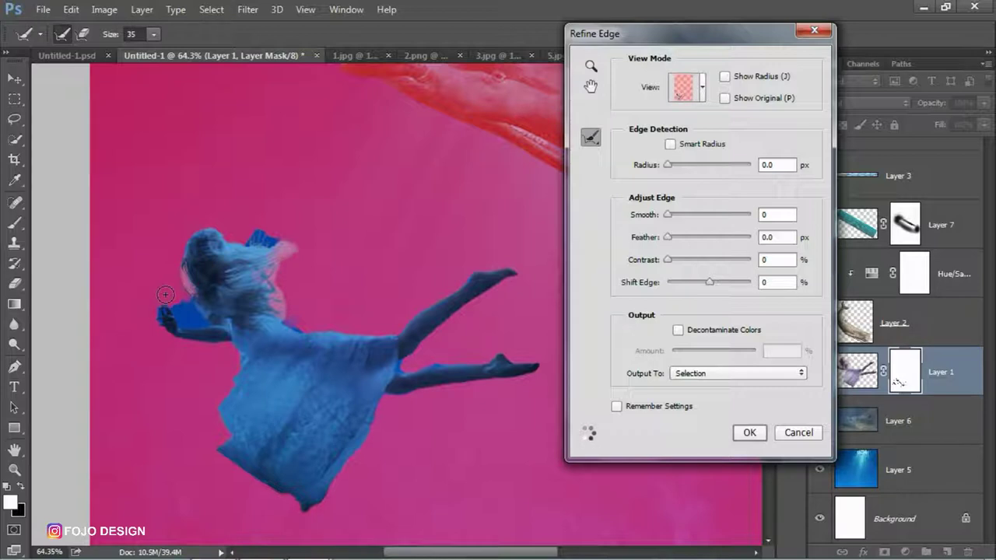
pyautogui.click(749, 433)
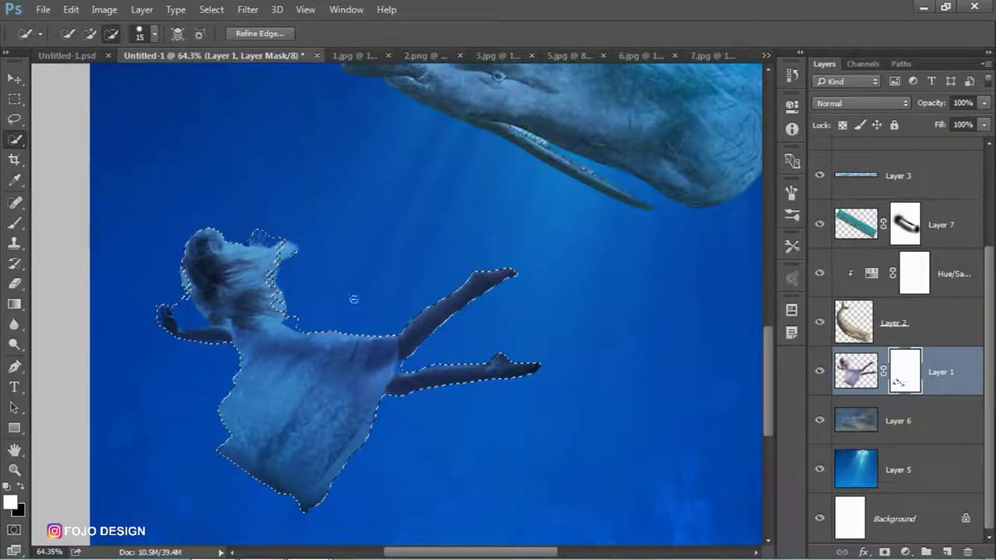
# Invert the selection, delete everything outside the girl on Layer 1's mask, and deselect
pyautogui.rightClick(285, 362)
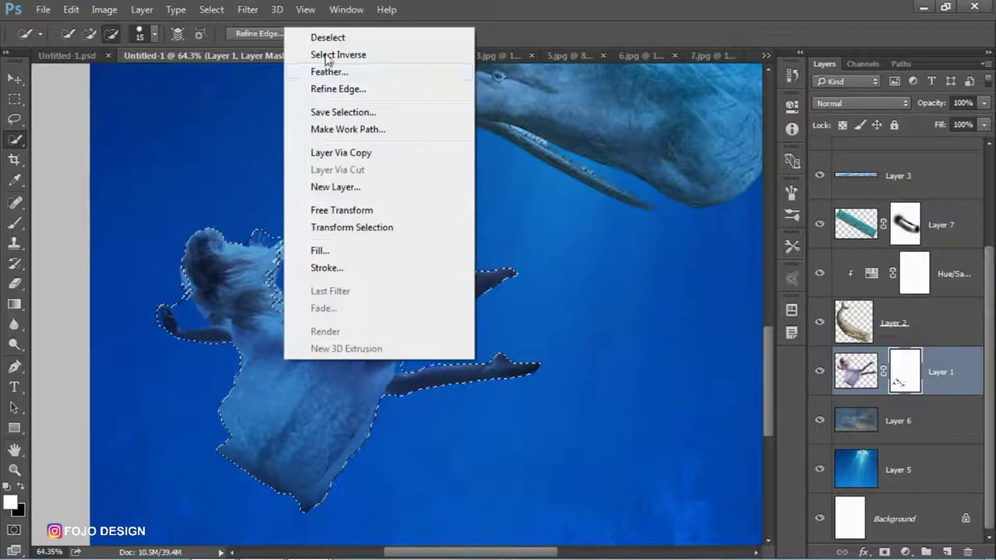
pyautogui.click(327, 55)
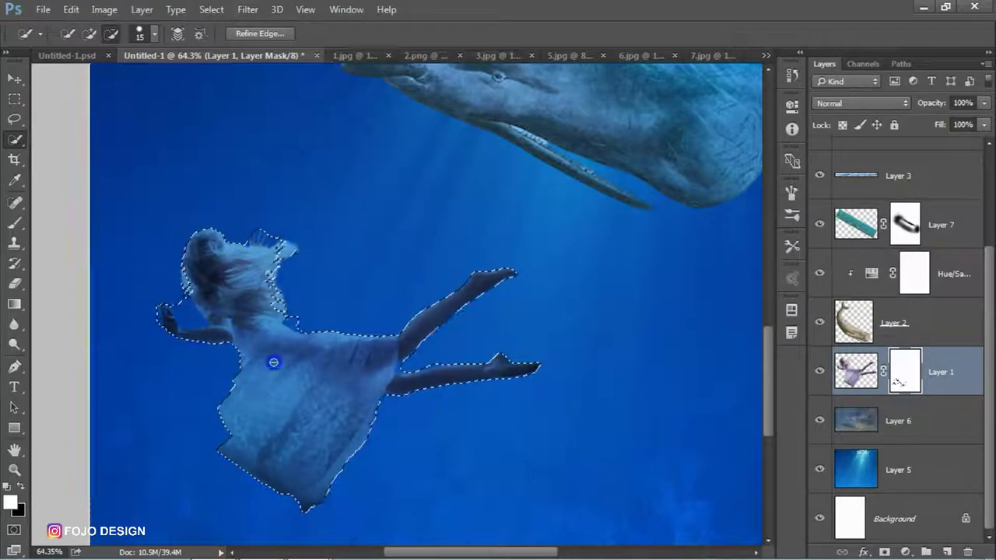
pyautogui.rightClick(272, 361)
pyautogui.click(336, 57)
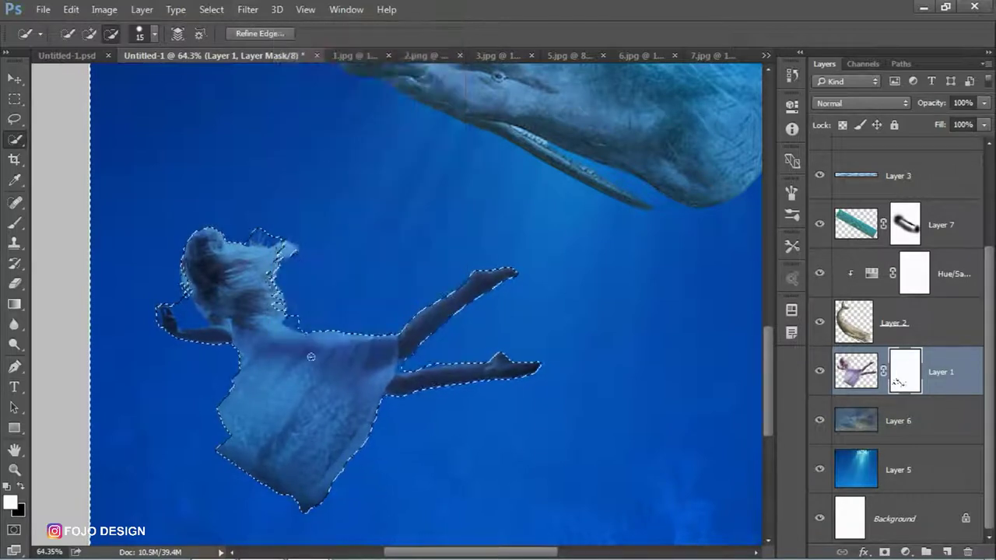
pyautogui.press('Delete')
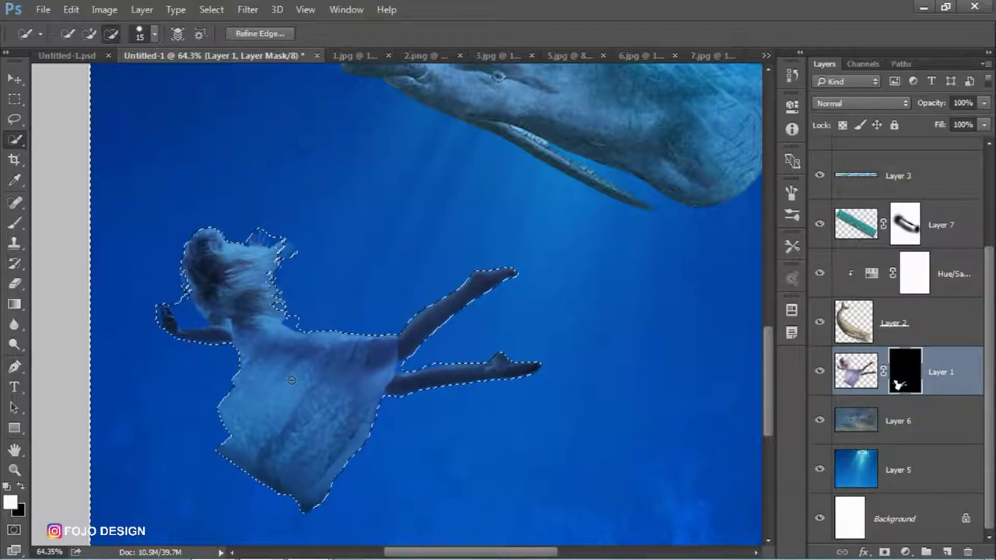
pyautogui.rightClick(290, 380)
pyautogui.click(346, 57)
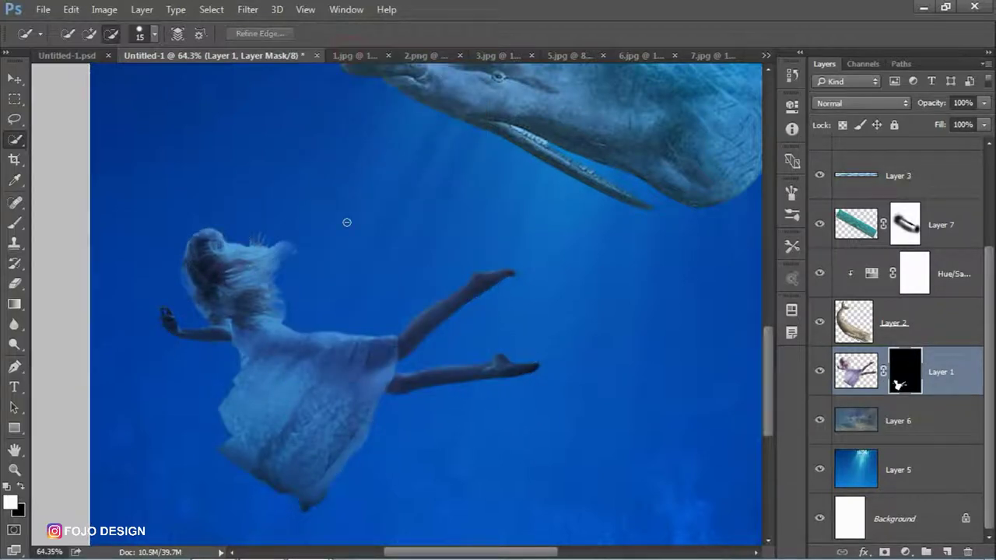
# Select Layer 3 copy 2 with the Move tool and zoom out to show the whole whale composition
pyautogui.click(14, 78)
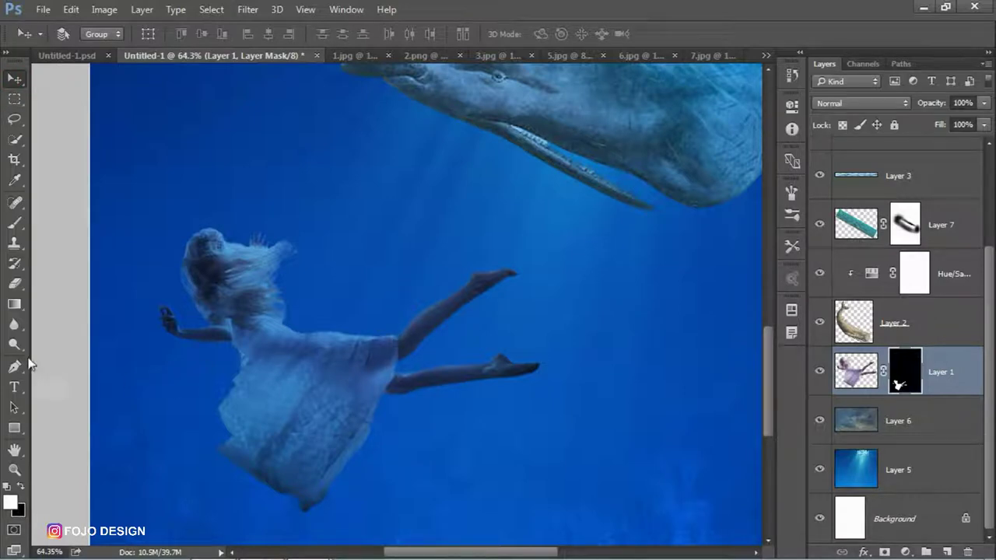
pyautogui.click(14, 283)
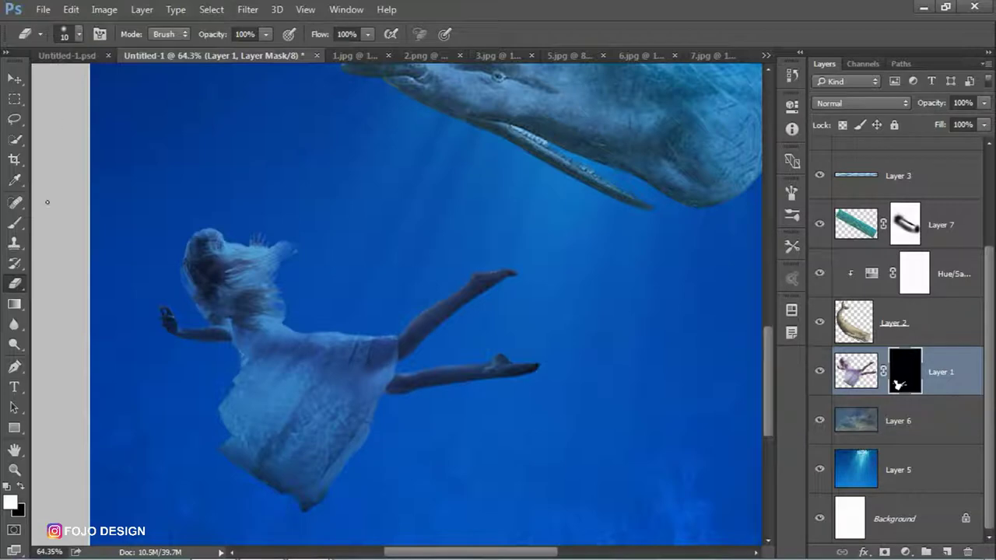
pyautogui.moveTo(990, 327); pyautogui.dragTo(991, 206)
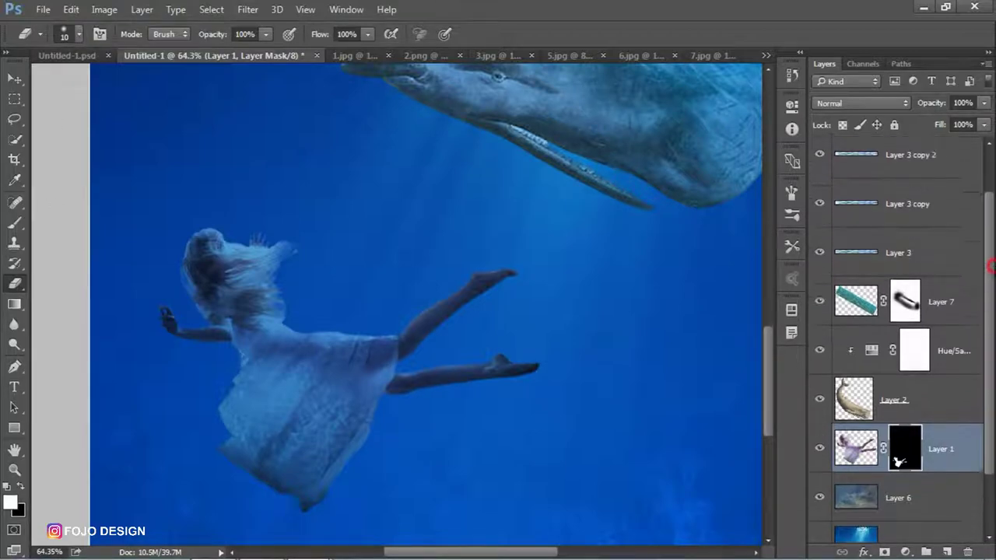
pyautogui.click(942, 221)
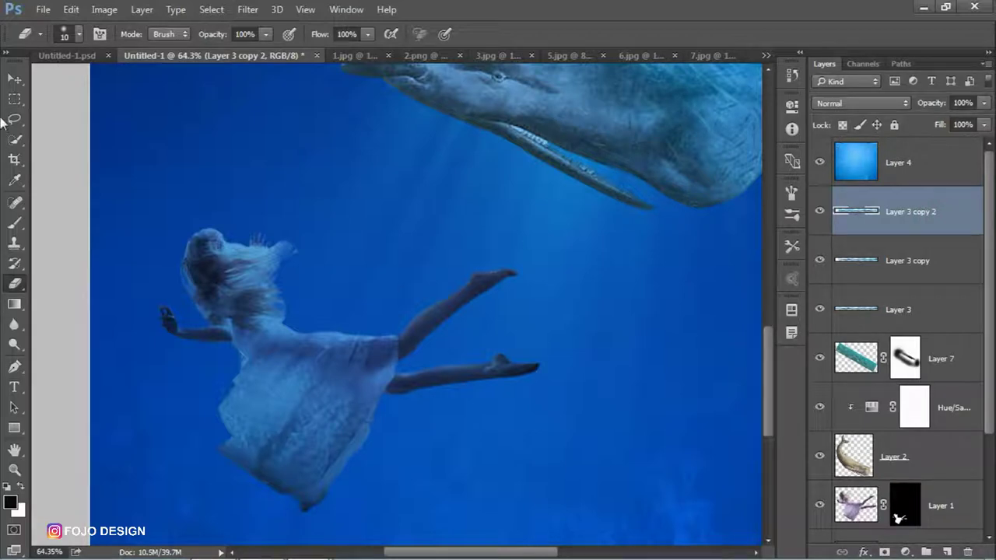
pyautogui.click(14, 78)
pyautogui.hscroll(3, 459, 280)
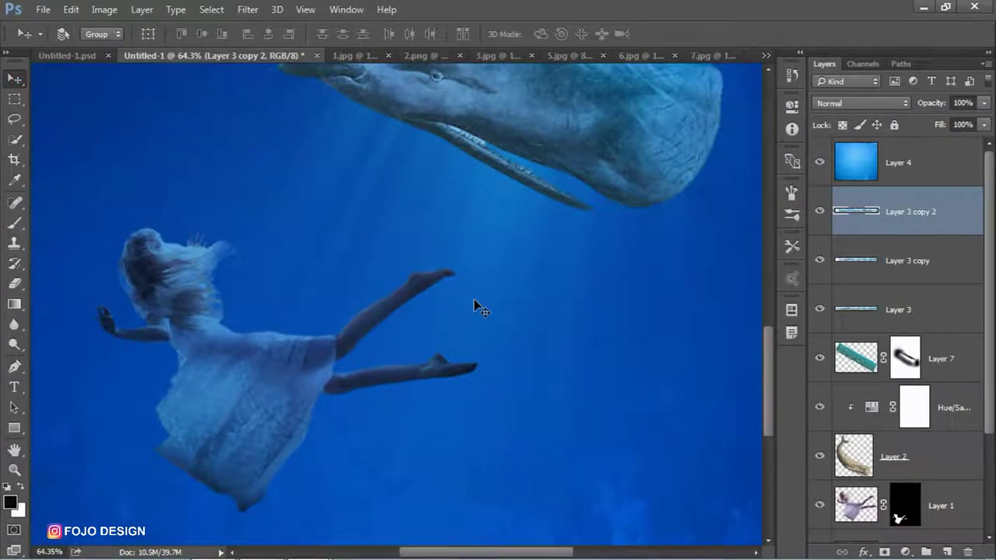
pyautogui.scroll(-5, 475, 302)
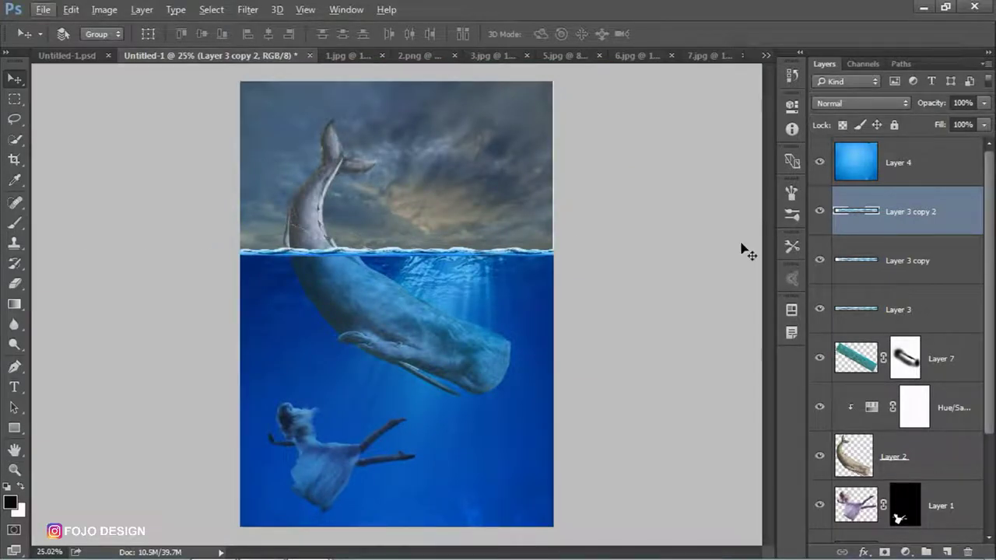
pyautogui.scroll(-2, 936, 325)
# Add a new layer above Layer 7 and set the Brush tool to white
pyautogui.scroll(1, 947, 325)
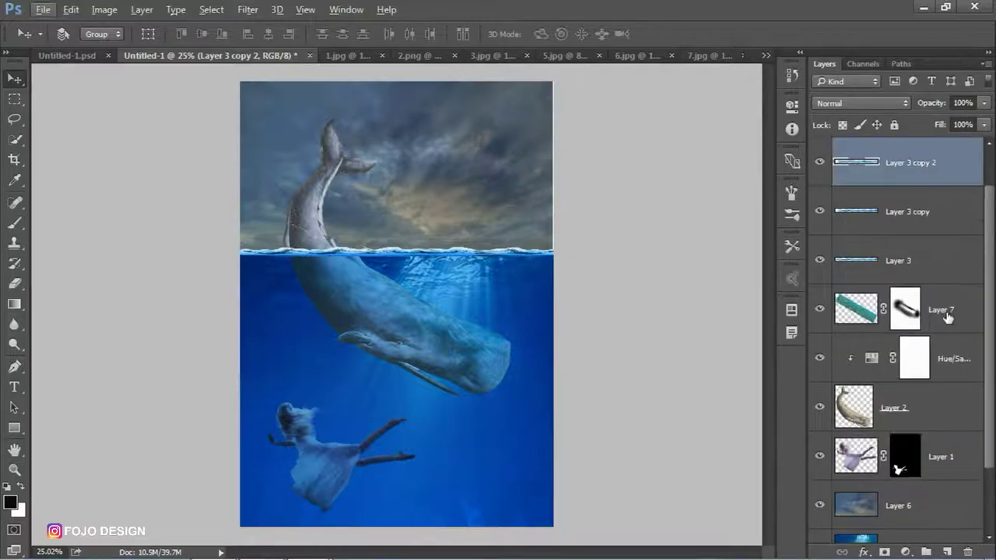
pyautogui.click(944, 311)
pyautogui.click(948, 552)
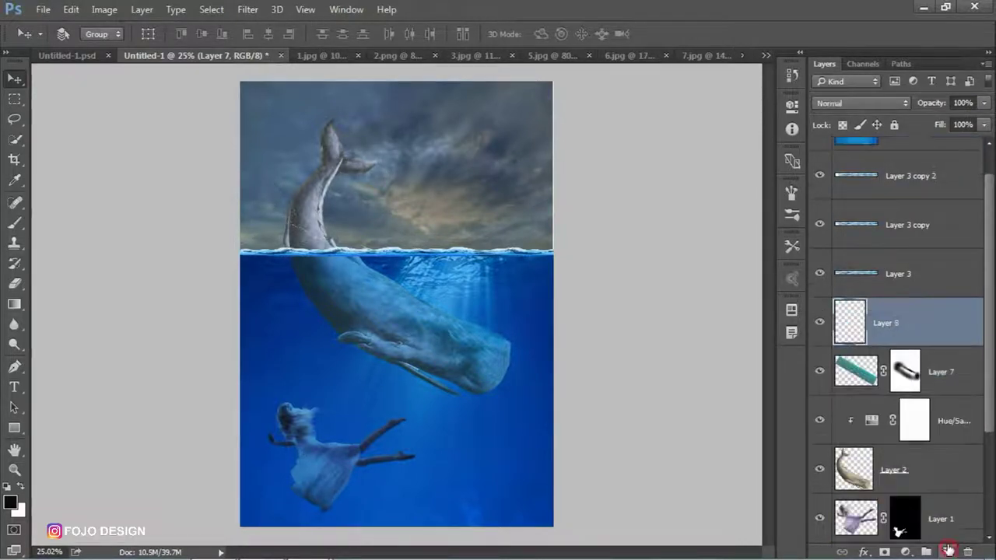
pyautogui.click(21, 487)
pyautogui.click(14, 223)
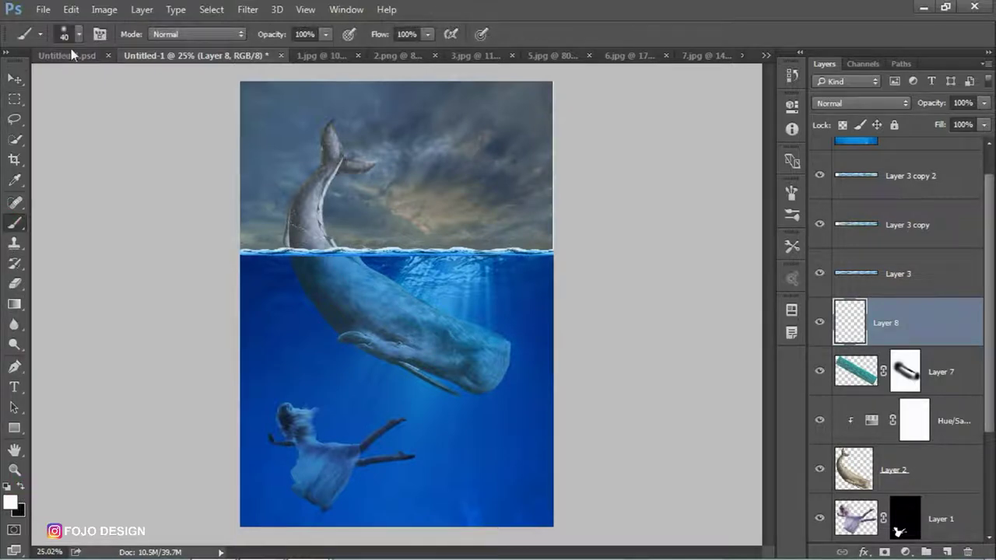
# Stamp white splashes at the whale's waterline with the 376 and 352 splash brushes
pyautogui.click(79, 35)
pyautogui.moveTo(189, 189); pyautogui.dragTo(189, 254)
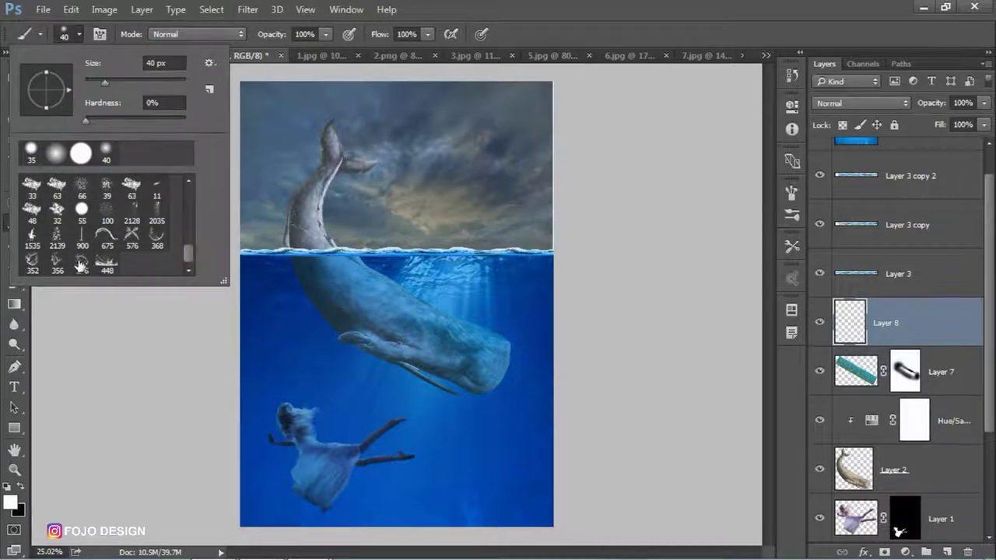
pyautogui.doubleClick(81, 263)
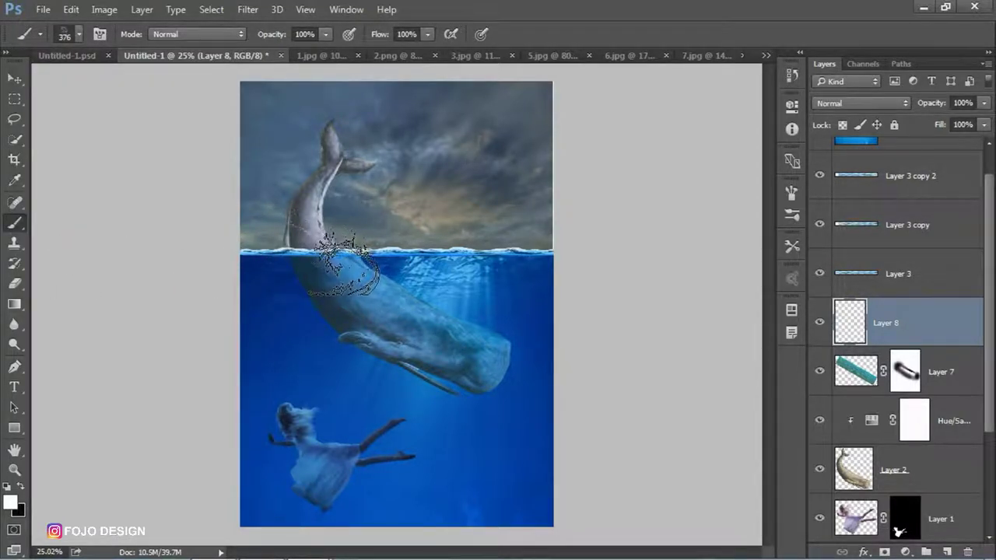
pyautogui.click(373, 273)
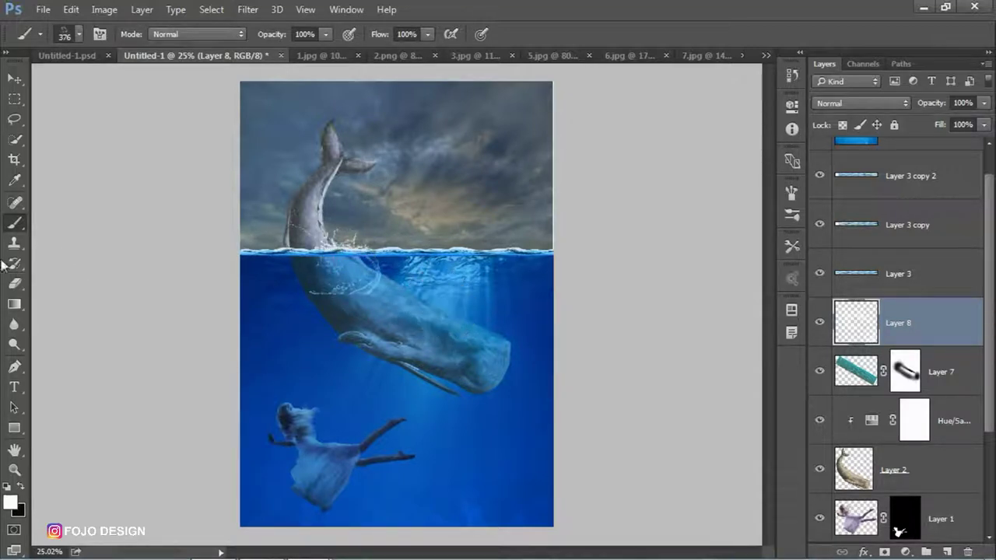
pyautogui.click(78, 34)
pyautogui.click(33, 263)
pyautogui.press('Return')
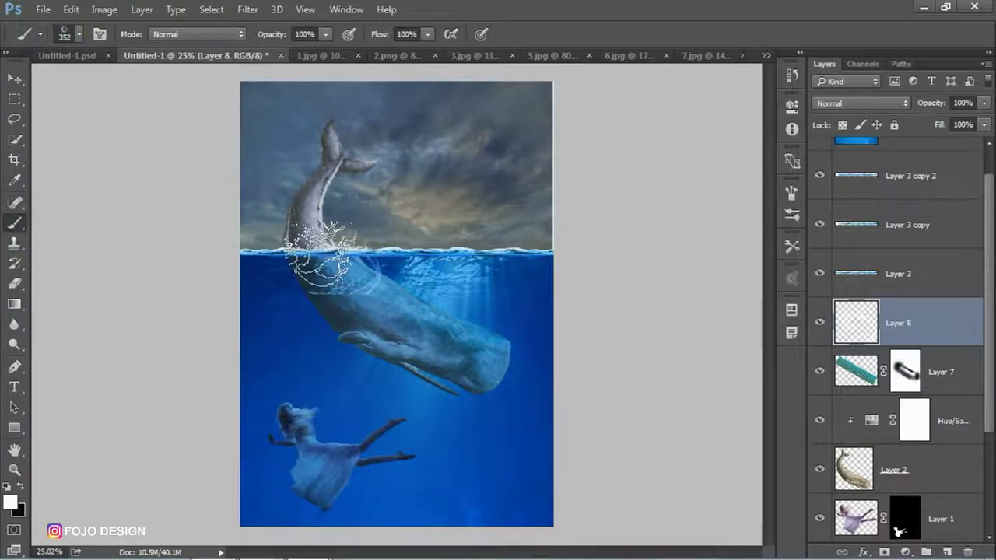
pyautogui.click(335, 259)
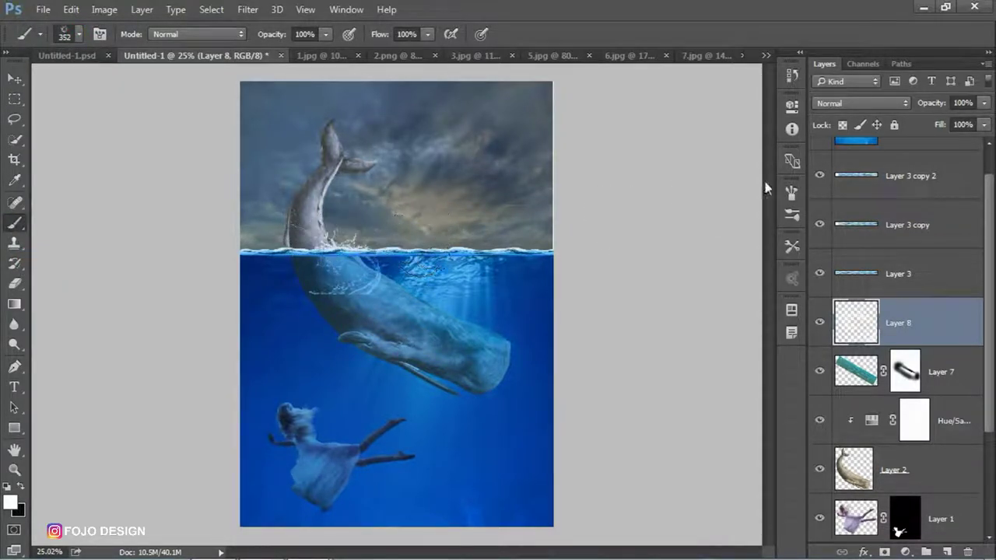
# Rotate the splash brush tip to 9° and stamp faint splashes beside the whale
pyautogui.click(792, 192)
pyautogui.moveTo(731, 302); pyautogui.dragTo(724, 304)
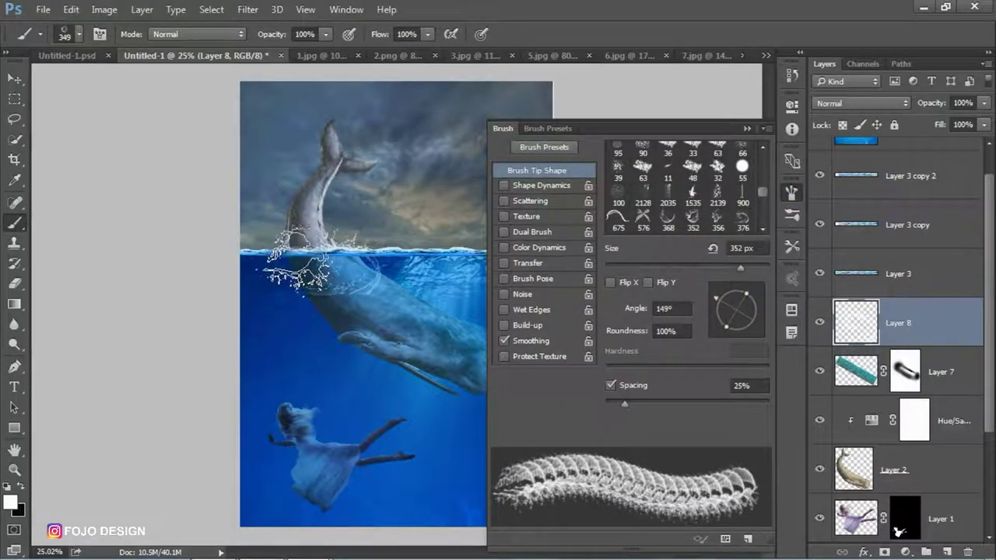
pyautogui.click(294, 257)
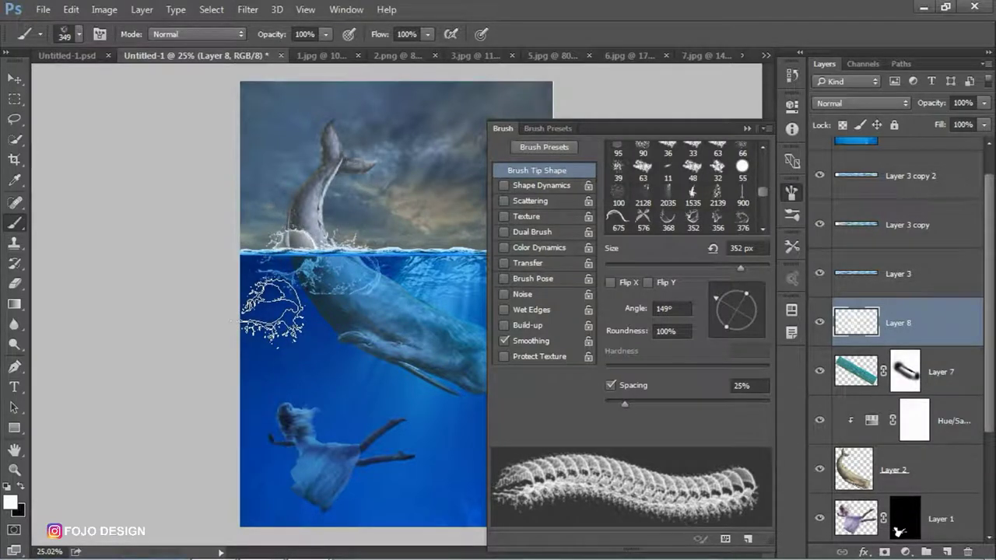
pyautogui.moveTo(717, 298); pyautogui.dragTo(758, 305)
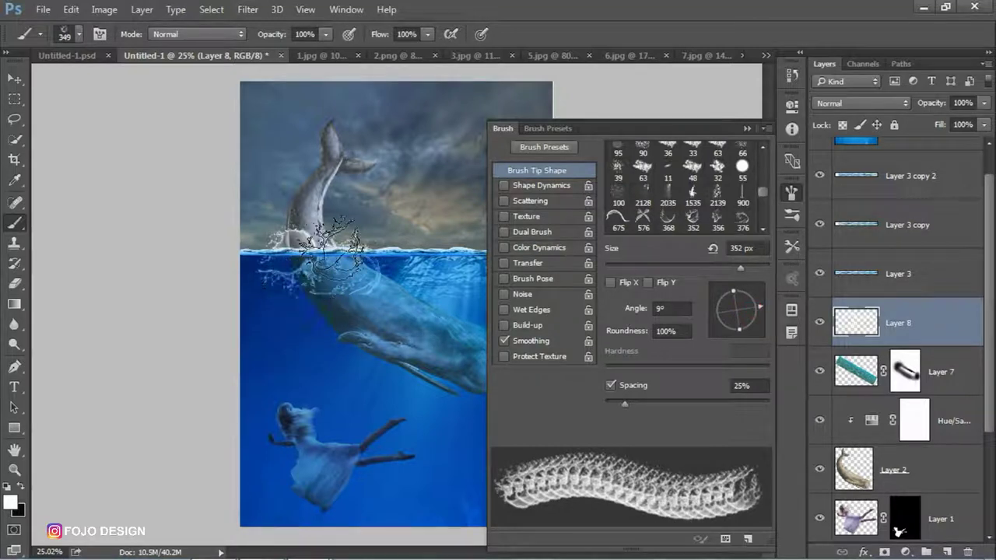
pyautogui.click(339, 250)
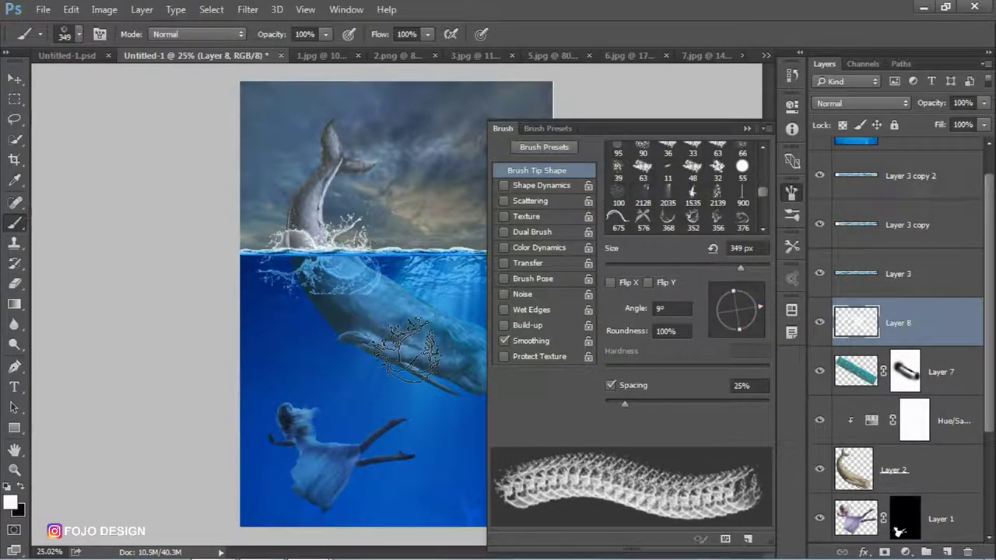
pyautogui.click(746, 124)
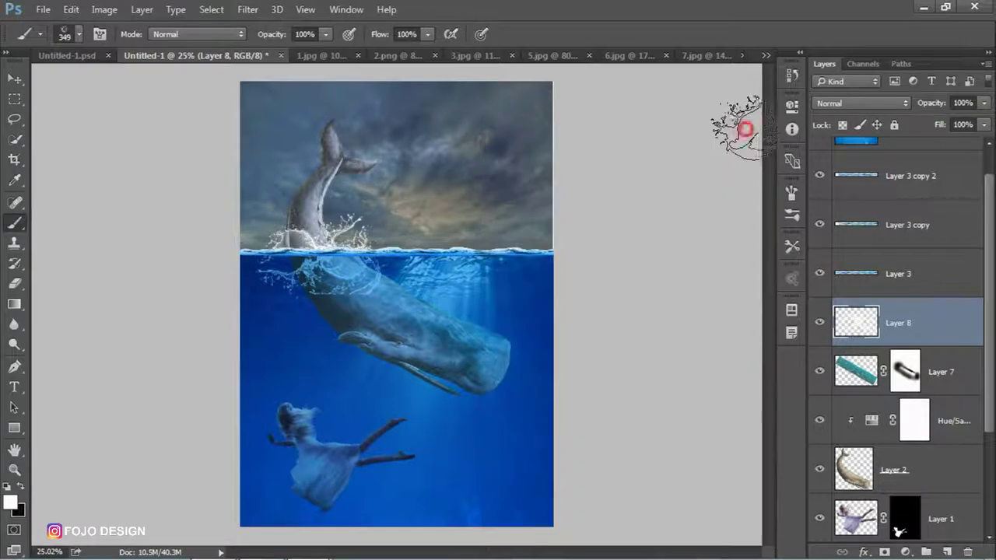
pyautogui.click(11, 286)
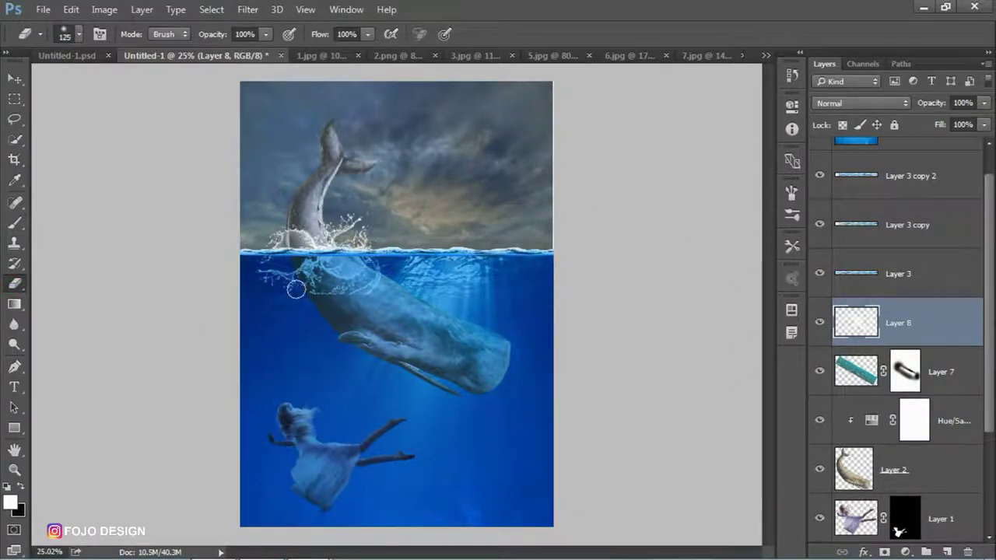
# Mask Layer 8 and erase the stray foam over the whale's body along the waterline
pyautogui.click(885, 551)
pyautogui.moveTo(257, 279)
pyautogui.mouseDown()
pyautogui.moveTo(373, 285)
pyautogui.moveTo(344, 276)
pyautogui.moveTo(392, 271)
pyautogui.moveTo(300, 269)
pyautogui.moveTo(383, 266)
pyautogui.mouseUp()
pyautogui.moveTo(270, 289)
pyautogui.mouseDown()
pyautogui.moveTo(256, 267)
pyautogui.moveTo(282, 267)
pyautogui.moveTo(272, 262)
pyautogui.moveTo(322, 286)
pyautogui.mouseUp()
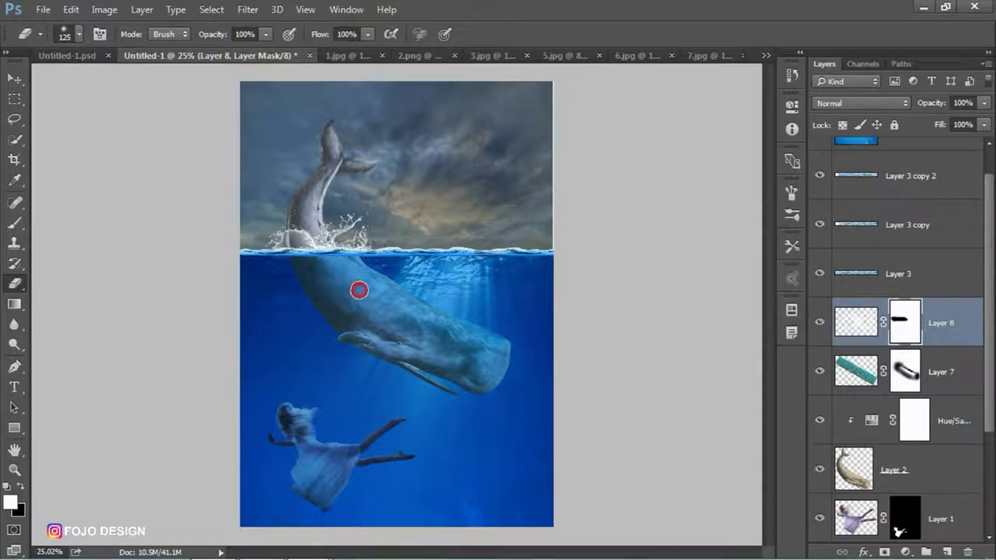
pyautogui.click(17, 76)
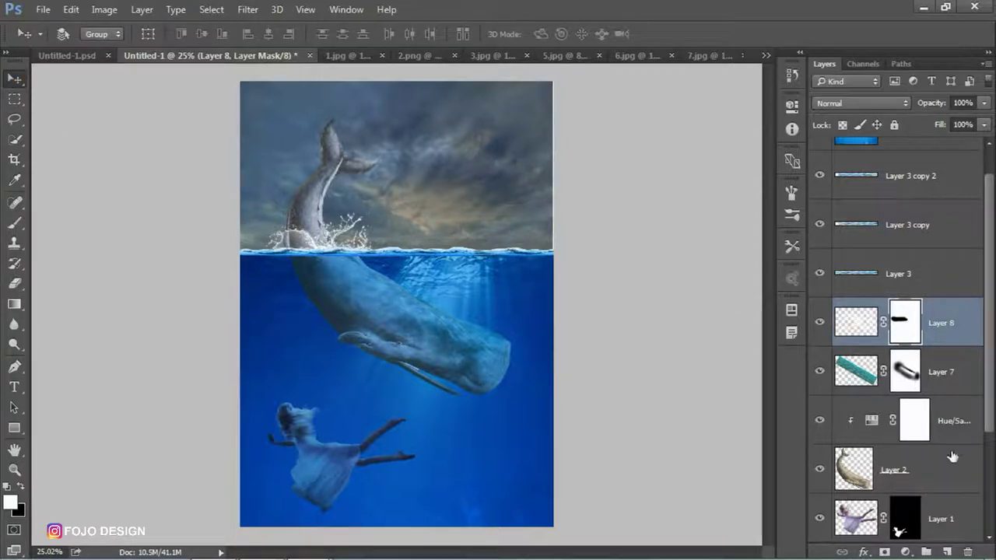
# On new Layer 9, spray white droplets over the whale's tail with the 2035 brush at 1500 px
pyautogui.click(947, 552)
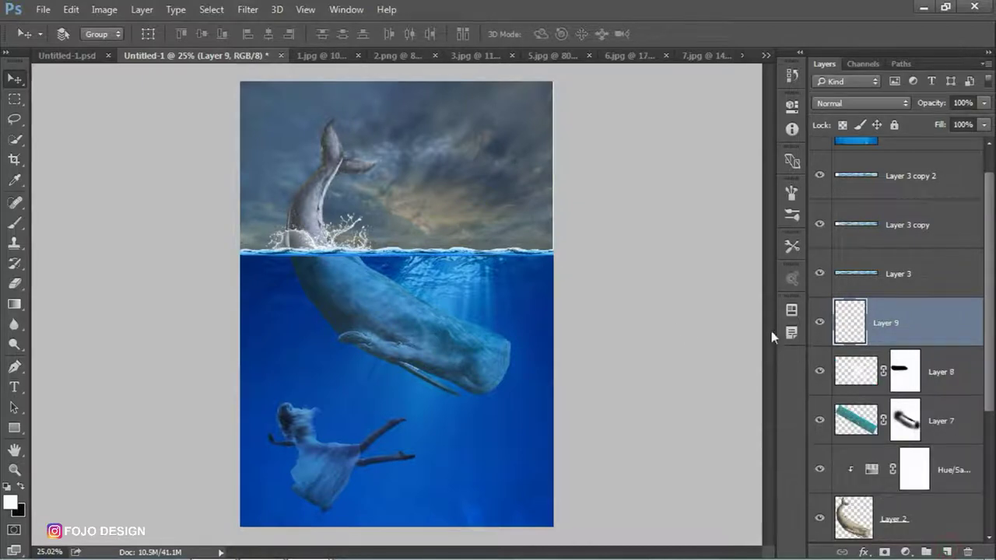
pyautogui.click(14, 222)
pyautogui.click(78, 33)
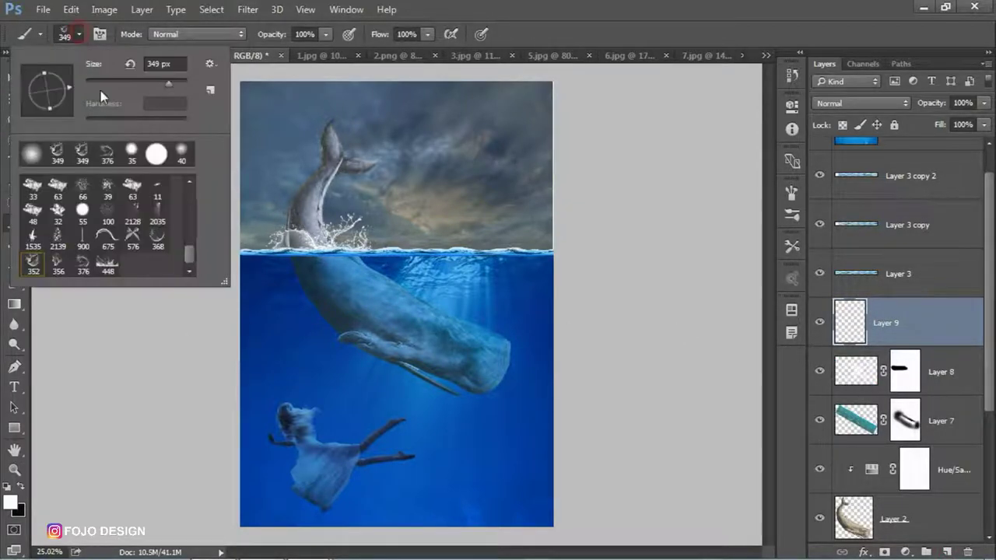
pyautogui.doubleClick(135, 211)
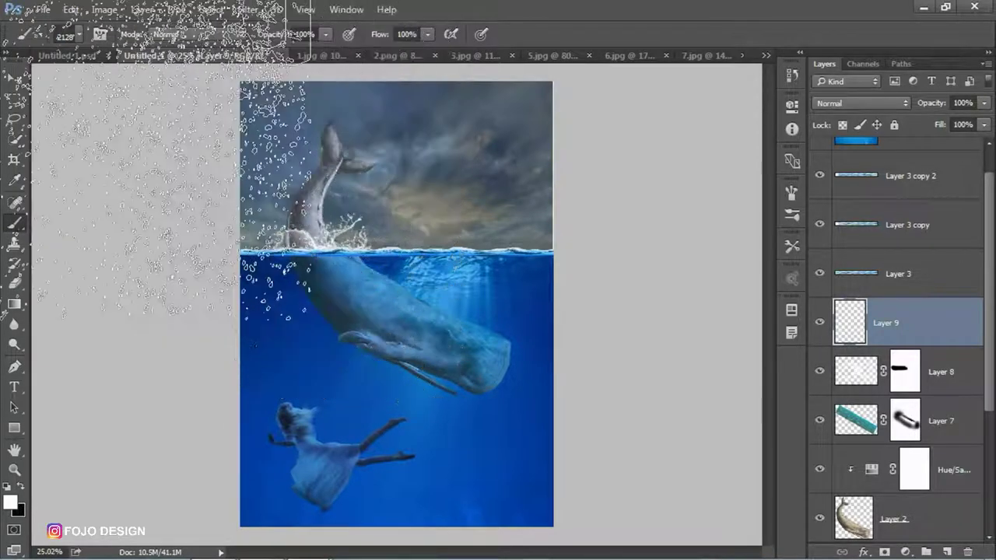
pyautogui.click(76, 34)
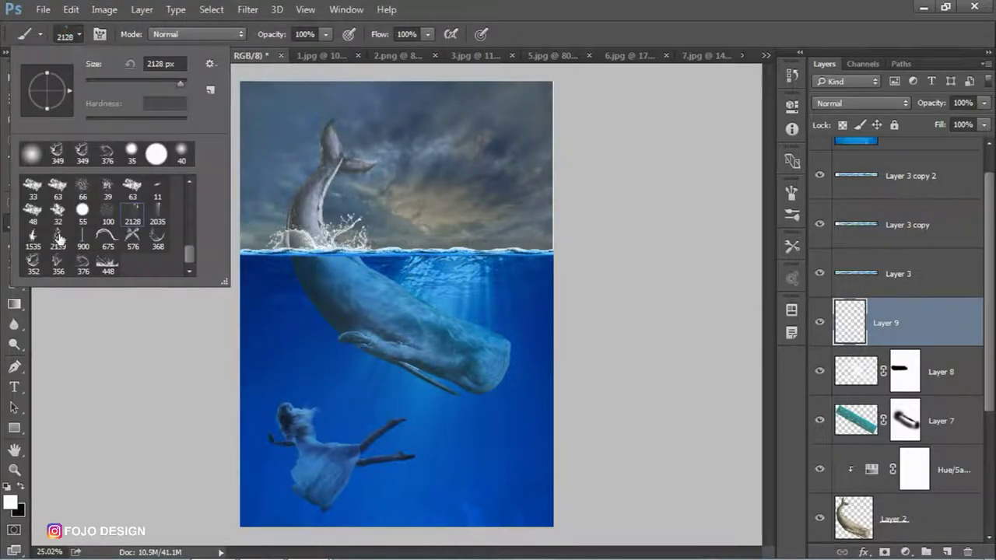
pyautogui.doubleClick(157, 211)
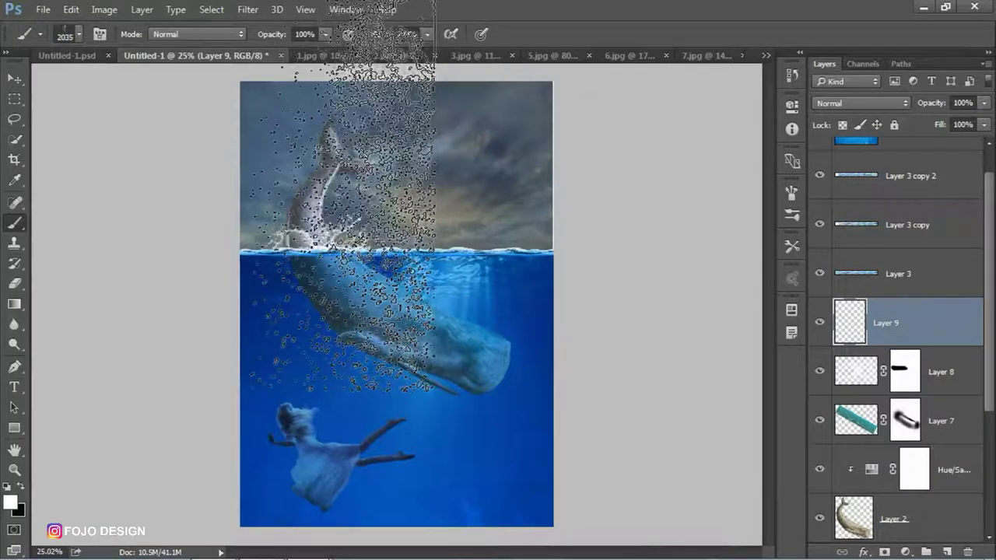
pyautogui.press('[')
pyautogui.press('[')
pyautogui.press('[')
pyautogui.click(330, 186)
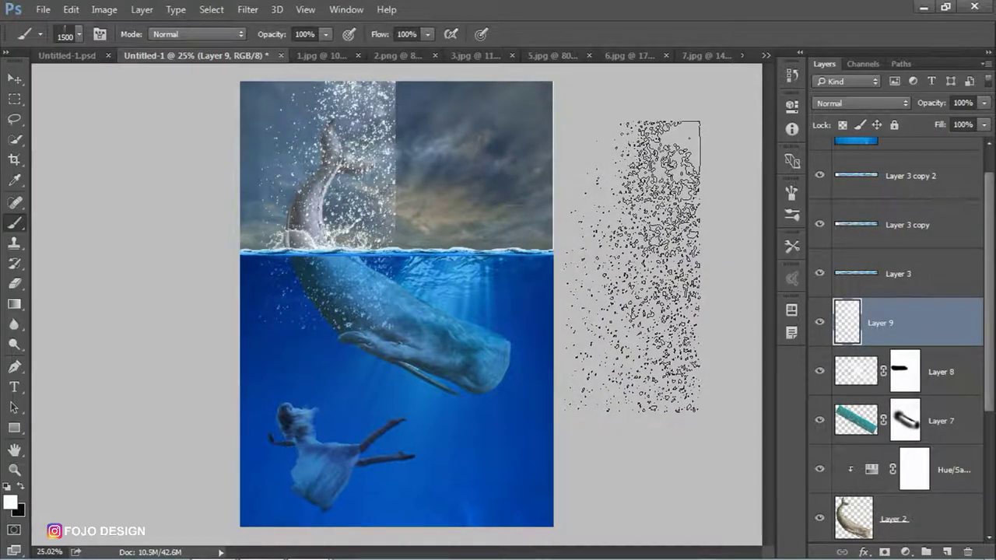
pyautogui.click(15, 284)
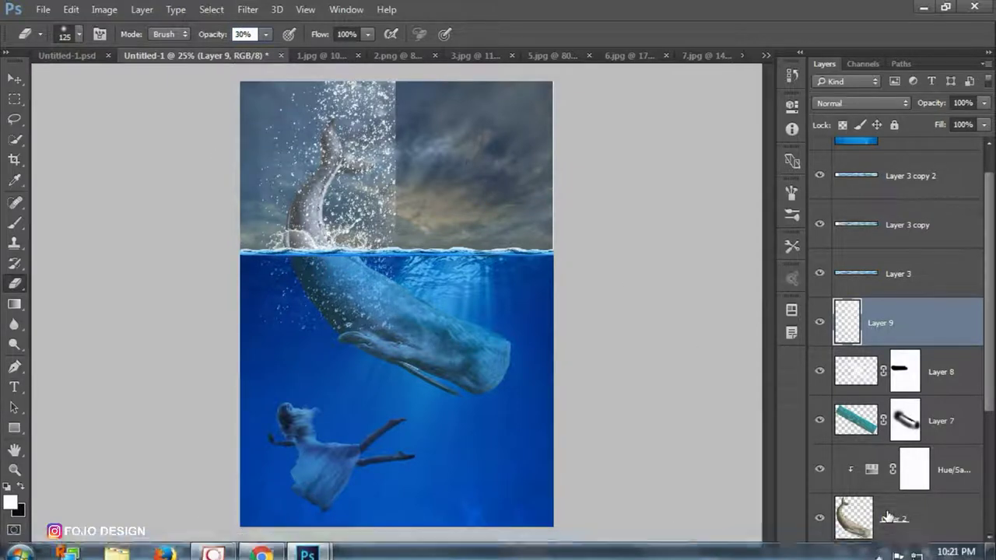
# Add a mask to Layer 9 and erase sky spray above the tail with a 300 px eraser
pyautogui.click(884, 551)
pyautogui.click(8, 79)
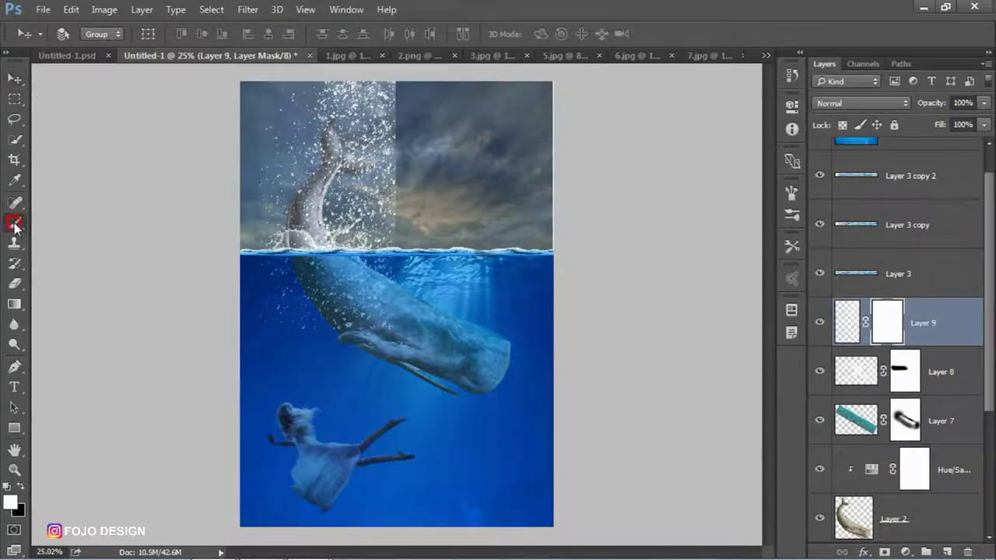
pyautogui.click(14, 223)
pyautogui.click(14, 285)
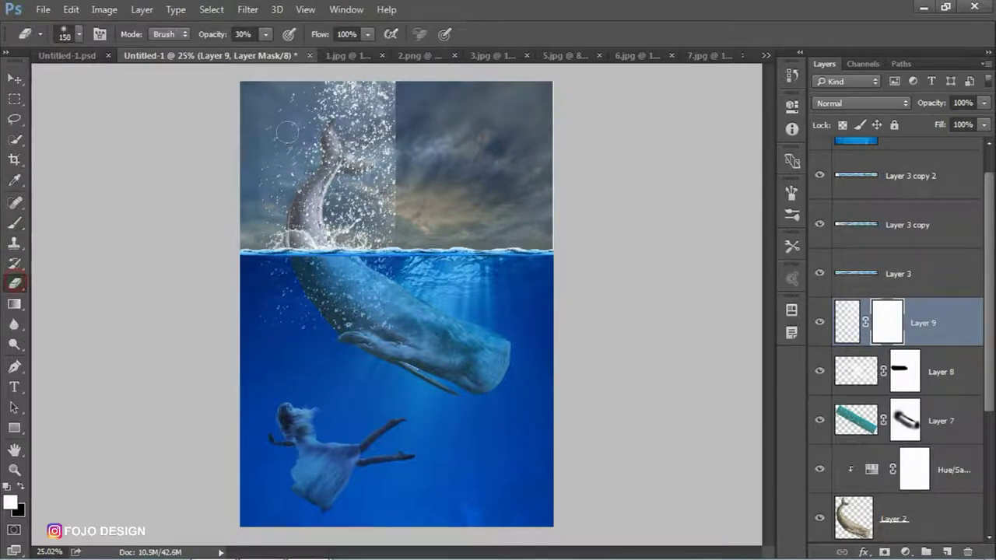
pyautogui.press(']')
pyautogui.press(']')
pyautogui.press(']')
pyautogui.moveTo(272, 101)
pyautogui.mouseDown()
pyautogui.moveTo(201, 326)
pyautogui.moveTo(304, 324)
pyautogui.mouseUp()
pyautogui.moveTo(362, 305)
pyautogui.mouseDown()
pyautogui.moveTo(422, 324)
pyautogui.moveTo(395, 287)
pyautogui.moveTo(311, 271)
pyautogui.moveTo(282, 283)
pyautogui.moveTo(260, 275)
pyautogui.moveTo(362, 285)
pyautogui.mouseUp()
pyautogui.moveTo(394, 107)
pyautogui.mouseDown()
pyautogui.moveTo(415, 94)
pyautogui.moveTo(310, 98)
pyautogui.moveTo(278, 111)
pyautogui.moveTo(316, 98)
pyautogui.mouseUp()
# Mask remaining spray around the tail at 125–400 px eraser sizes, revealing the warm sky
pyautogui.press('[')
pyautogui.press('[')
pyautogui.press('[')
pyautogui.moveTo(371, 83); pyautogui.dragTo(388, 84)
pyautogui.press('[')
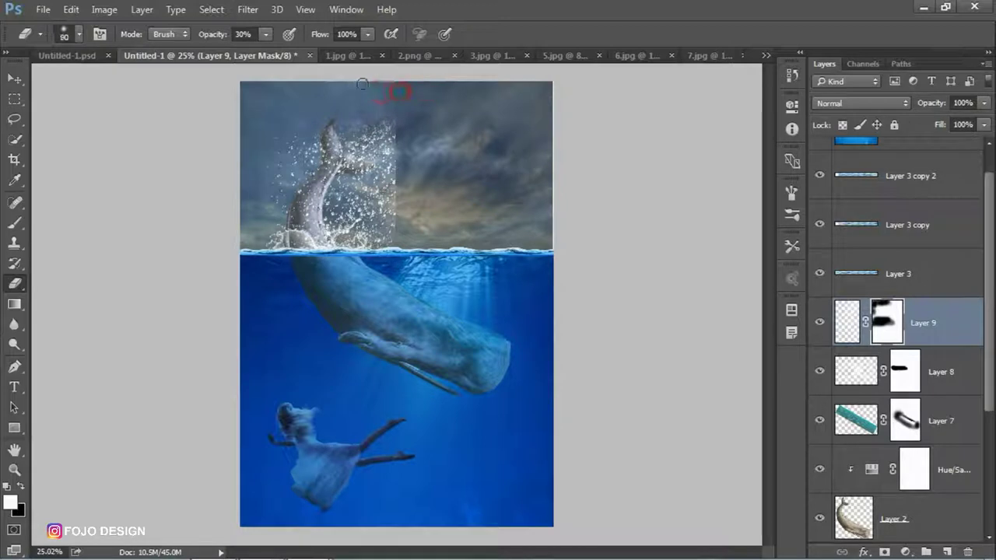
pyautogui.moveTo(343, 128); pyautogui.dragTo(367, 145)
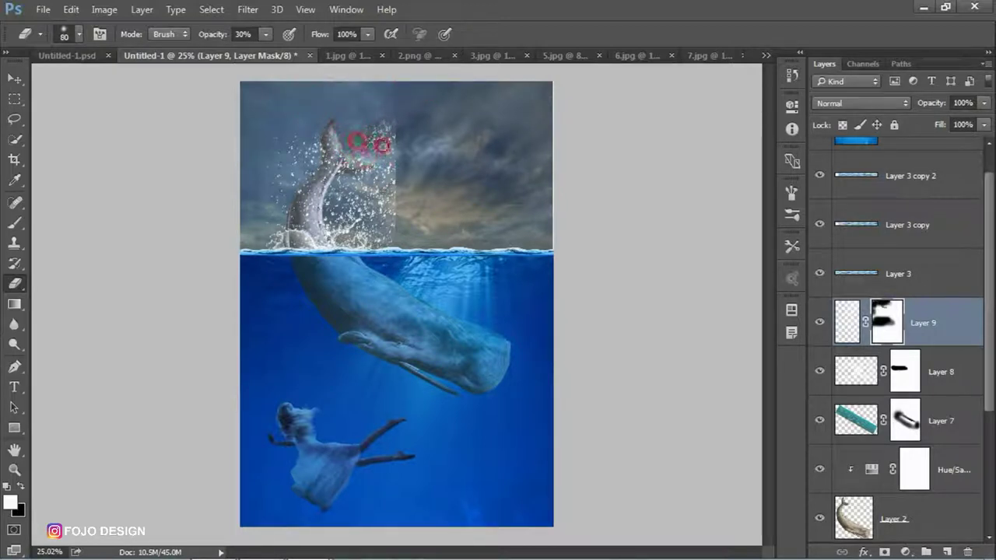
pyautogui.press(']')
pyautogui.press(']')
pyautogui.press(']')
pyautogui.moveTo(383, 118)
pyautogui.mouseDown()
pyautogui.moveTo(382, 149)
pyautogui.moveTo(345, 119)
pyautogui.moveTo(350, 138)
pyautogui.mouseUp()
pyautogui.press(']')
pyautogui.press(']')
pyautogui.press(']')
pyautogui.press(']')
pyautogui.moveTo(394, 167); pyautogui.dragTo(439, 179)
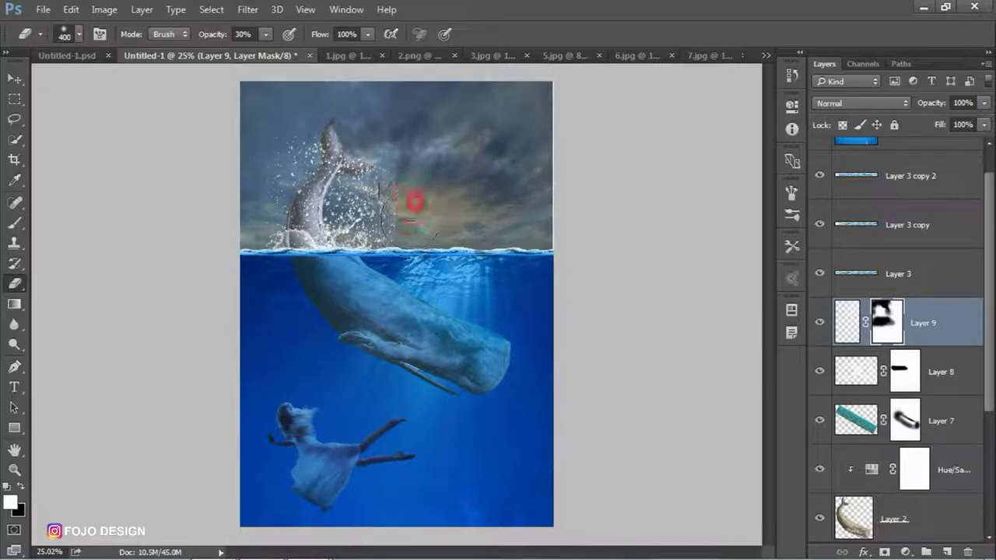
pyautogui.press(']')
pyautogui.press(']')
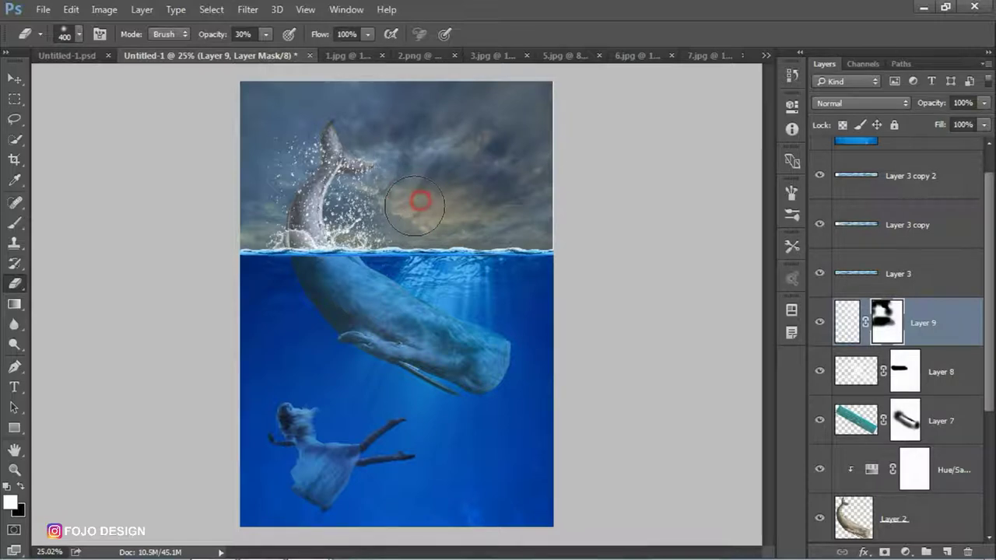
pyautogui.moveTo(421, 173); pyautogui.dragTo(403, 219)
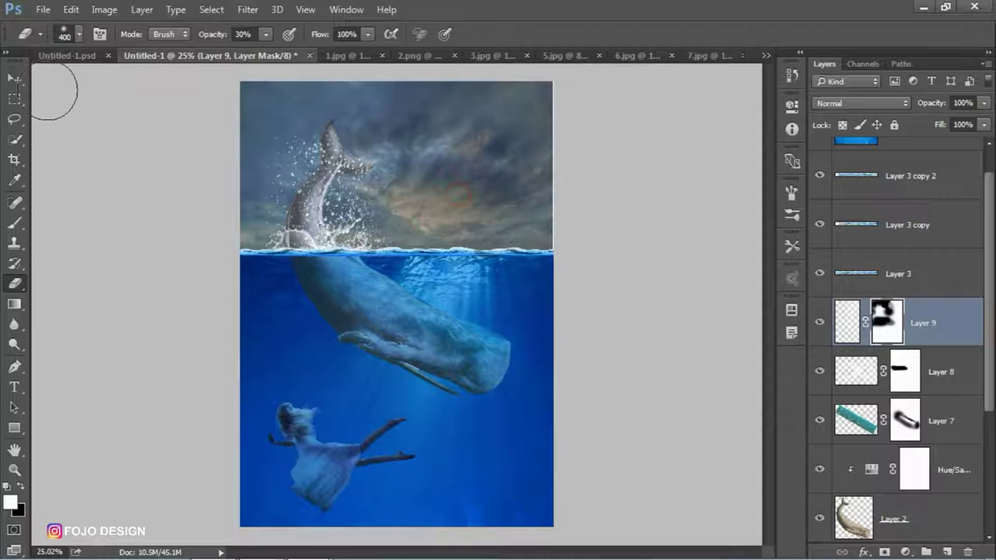
pyautogui.click(16, 81)
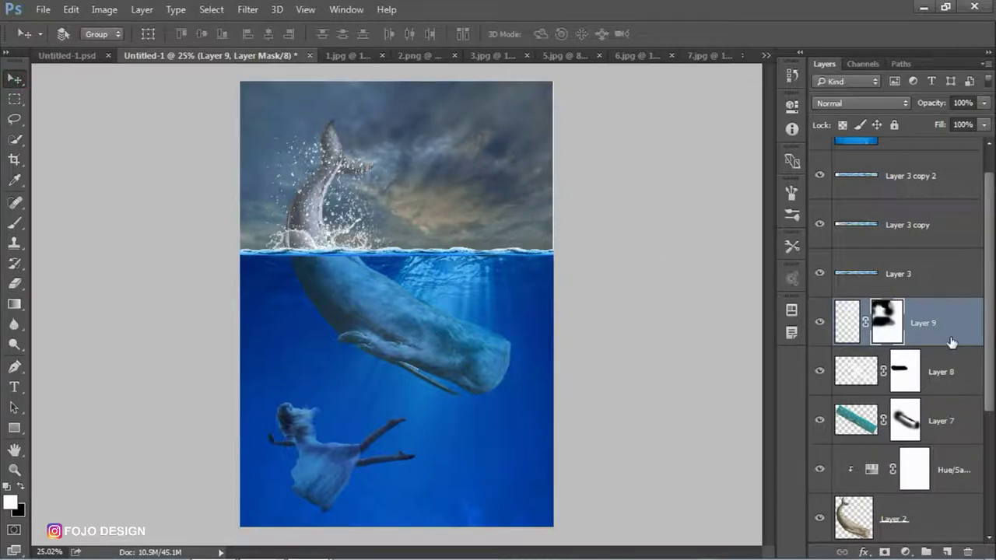
# On new Layer 10, set the 2128 splatter brush to 1000 px at 108° and test-stamp bubbles
pyautogui.click(945, 551)
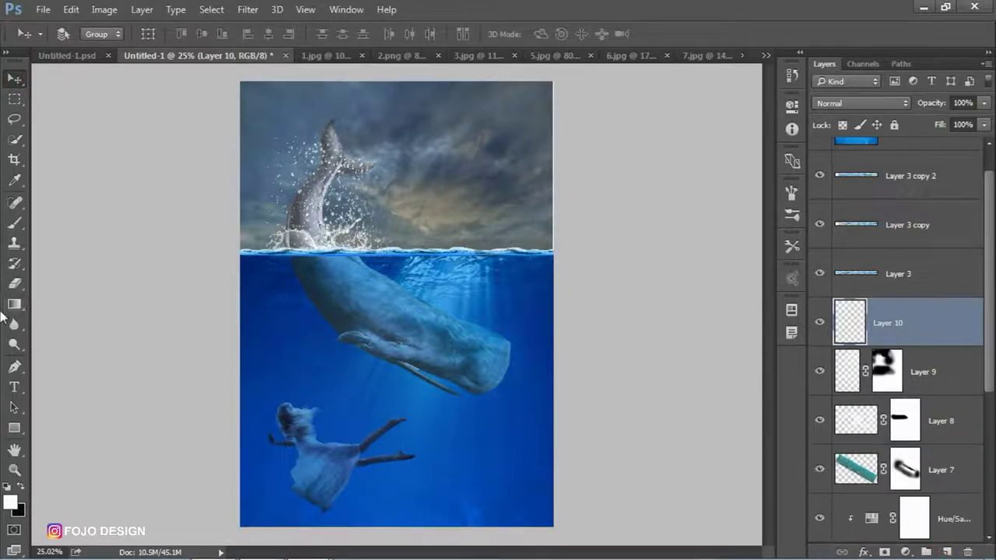
pyautogui.click(10, 227)
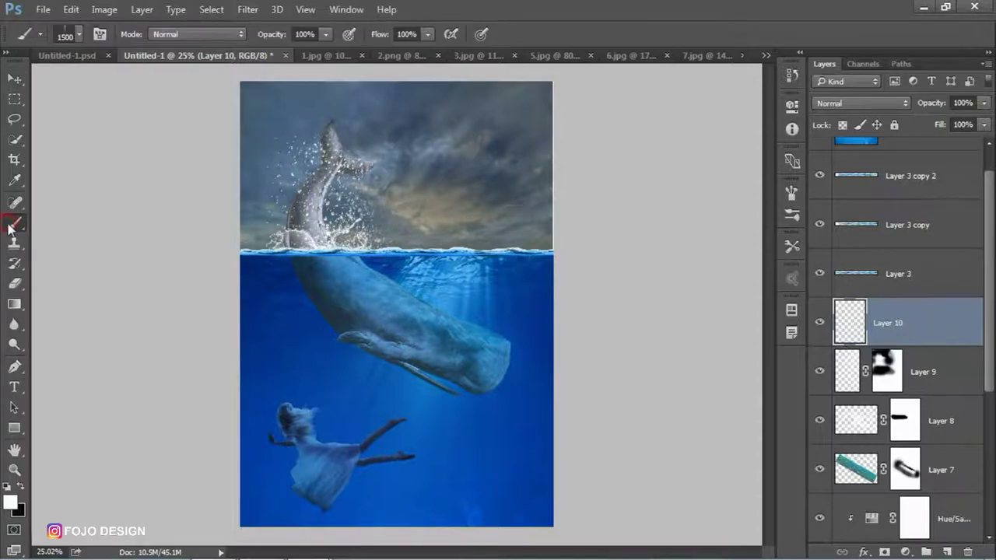
pyautogui.click(78, 34)
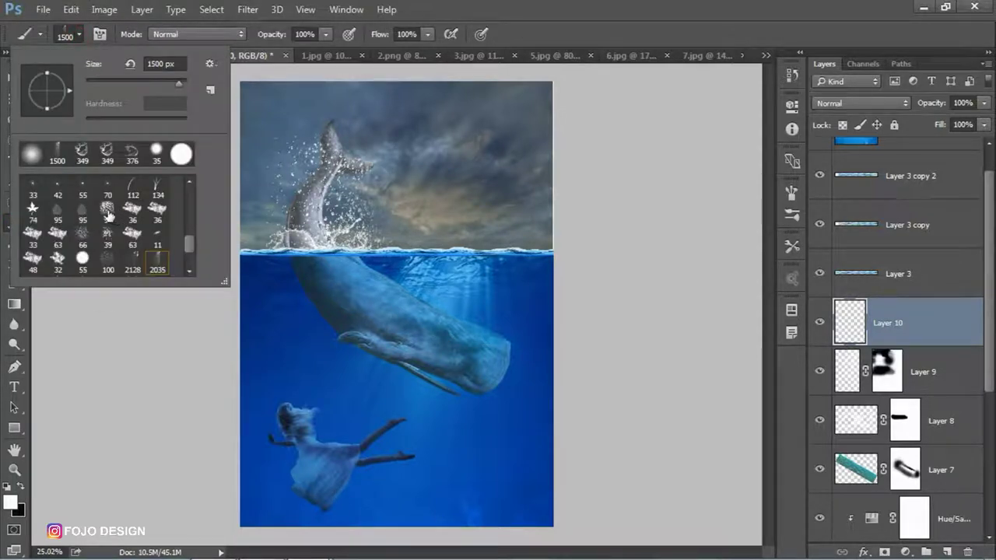
pyautogui.doubleClick(132, 258)
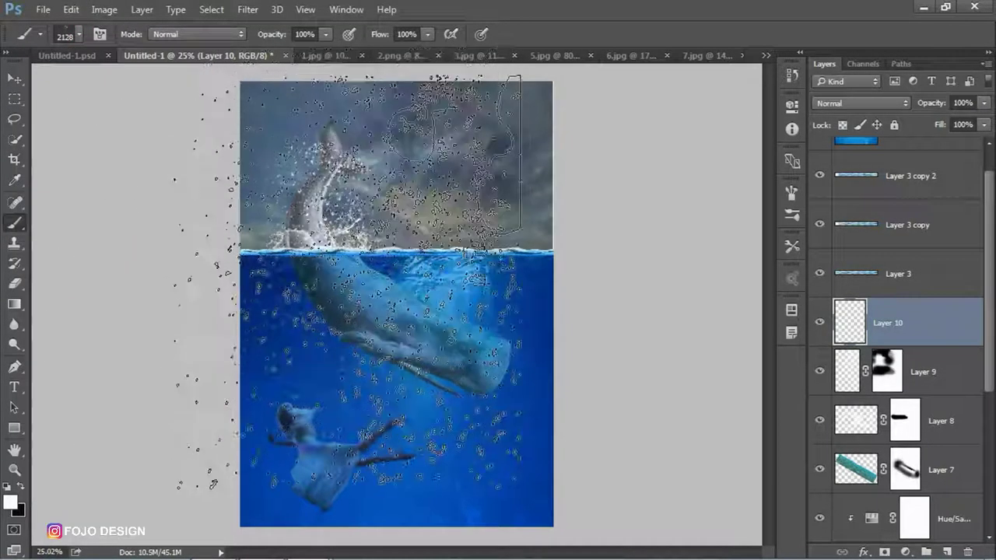
pyautogui.press('[')
pyautogui.press('[')
pyautogui.press('[')
pyautogui.press('[')
pyautogui.press('[')
pyautogui.press('[')
pyautogui.press('[')
pyautogui.press('[')
pyautogui.press('[')
pyautogui.press('[')
pyautogui.press('[')
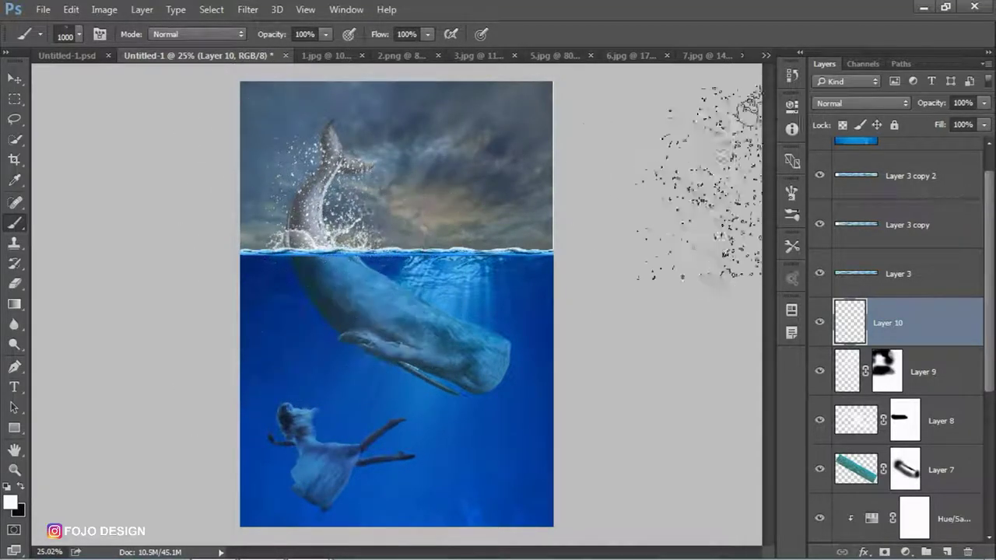
pyautogui.click(792, 194)
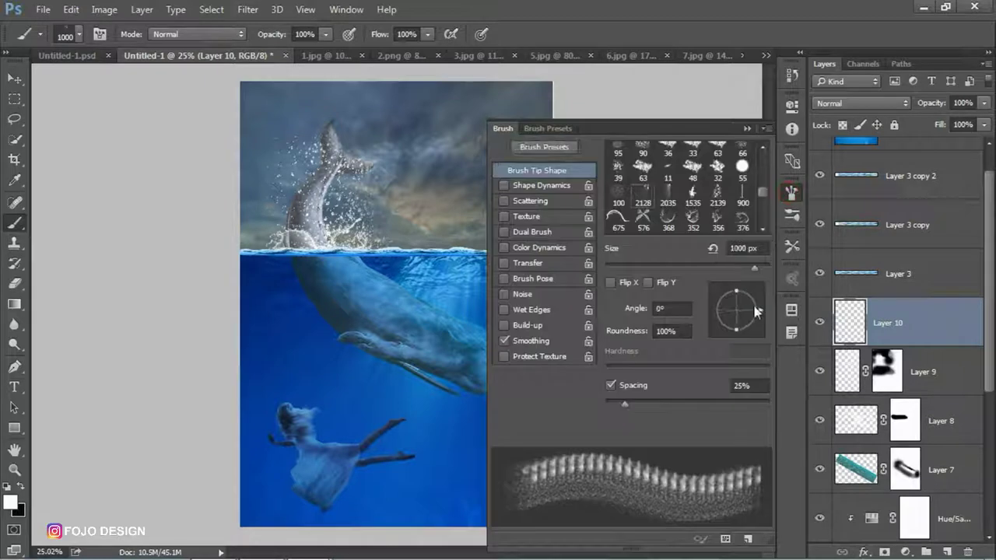
pyautogui.moveTo(754, 311); pyautogui.dragTo(726, 287)
pyautogui.click(226, 280)
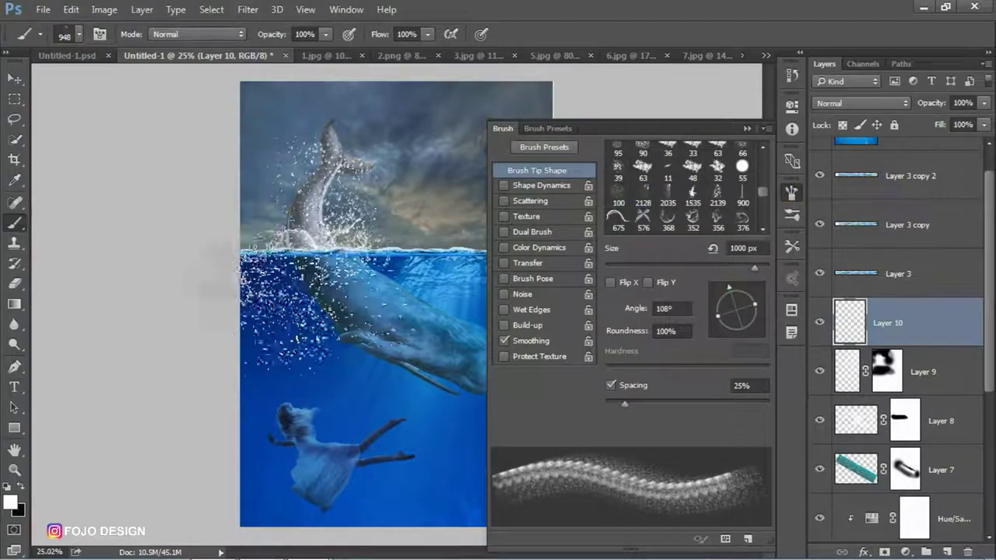
pyautogui.hotkey('ctrl', 'z')
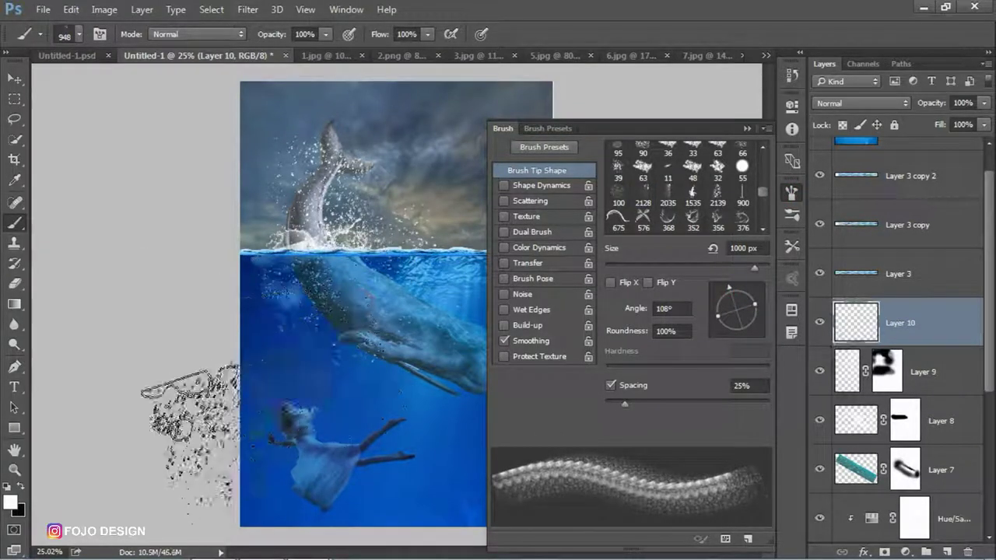
pyautogui.click(747, 129)
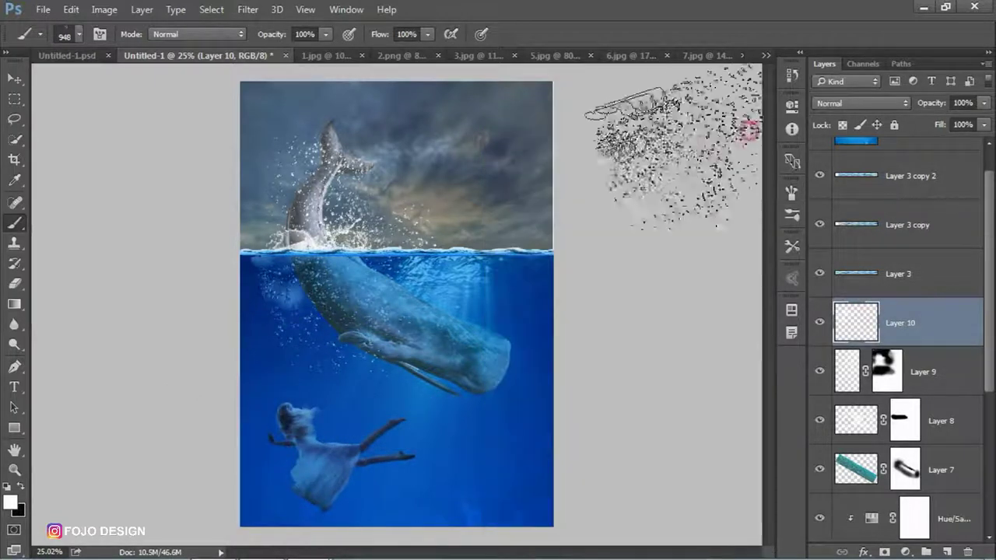
# Mask Layer 10 and erase part of the bubble splatter beside the whale
pyautogui.click(14, 283)
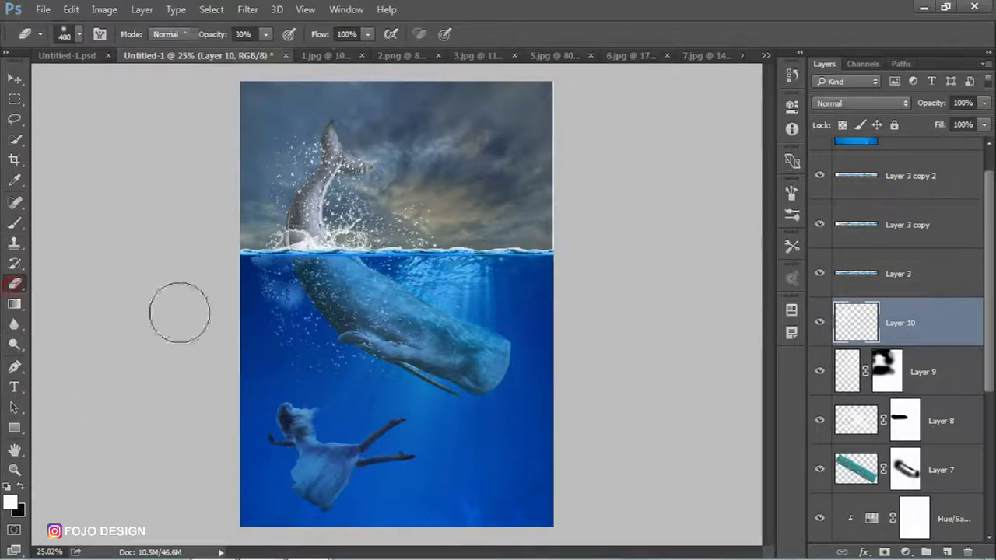
pyautogui.click(887, 553)
pyautogui.moveTo(262, 288)
pyautogui.mouseDown()
pyautogui.moveTo(223, 262)
pyautogui.moveTo(300, 382)
pyautogui.moveTo(296, 314)
pyautogui.moveTo(338, 338)
pyautogui.moveTo(382, 288)
pyautogui.moveTo(340, 309)
pyautogui.moveTo(407, 355)
pyautogui.moveTo(433, 332)
pyautogui.moveTo(389, 289)
pyautogui.moveTo(431, 299)
pyautogui.mouseUp()
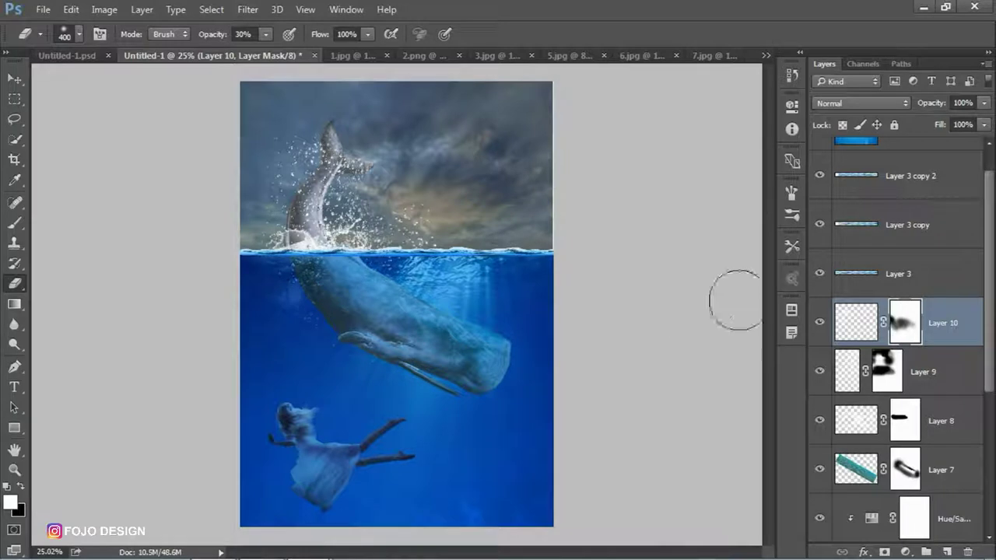
pyautogui.click(16, 80)
pyautogui.moveTo(990, 237); pyautogui.dragTo(990, 372)
# Add Layer 11 above the girl's Layer 1 and choose the 771 px splatter brush, undoing a test stamp
pyautogui.click(952, 376)
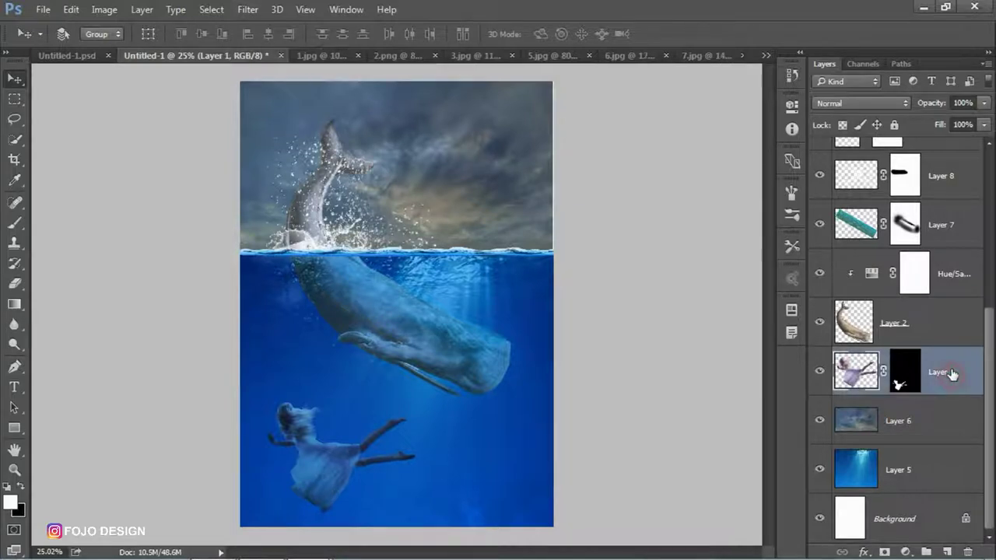
pyautogui.click(945, 550)
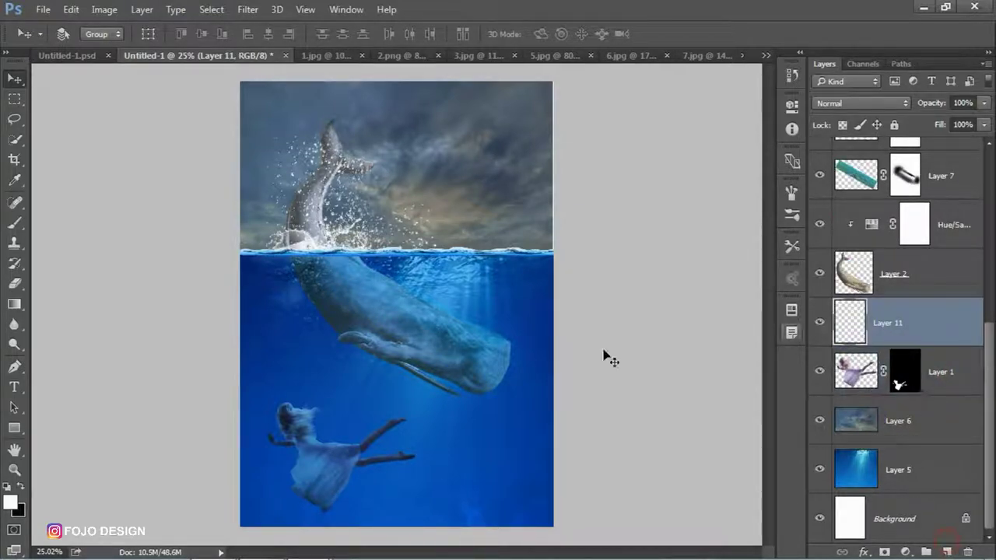
pyautogui.press('b')
pyautogui.scroll(5, 379, 483)
pyautogui.click(70, 35)
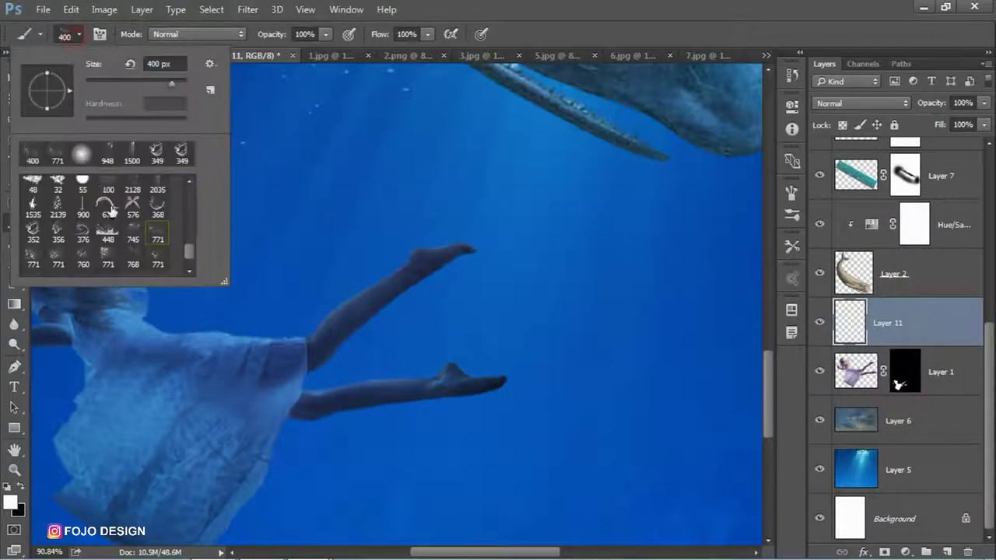
pyautogui.doubleClick(33, 259)
pyautogui.click(389, 311)
pyautogui.hotkey('ctrl', 'z')
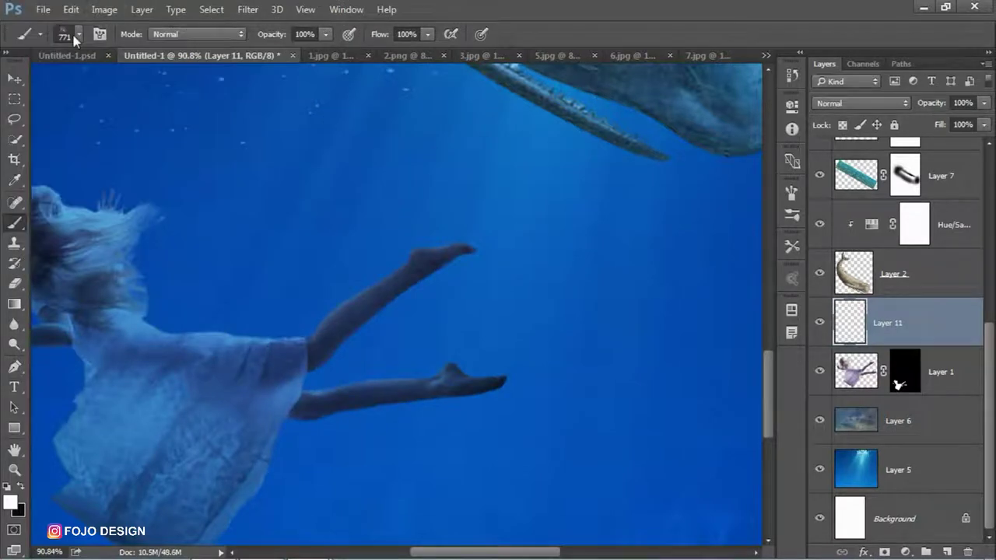
pyautogui.click(76, 35)
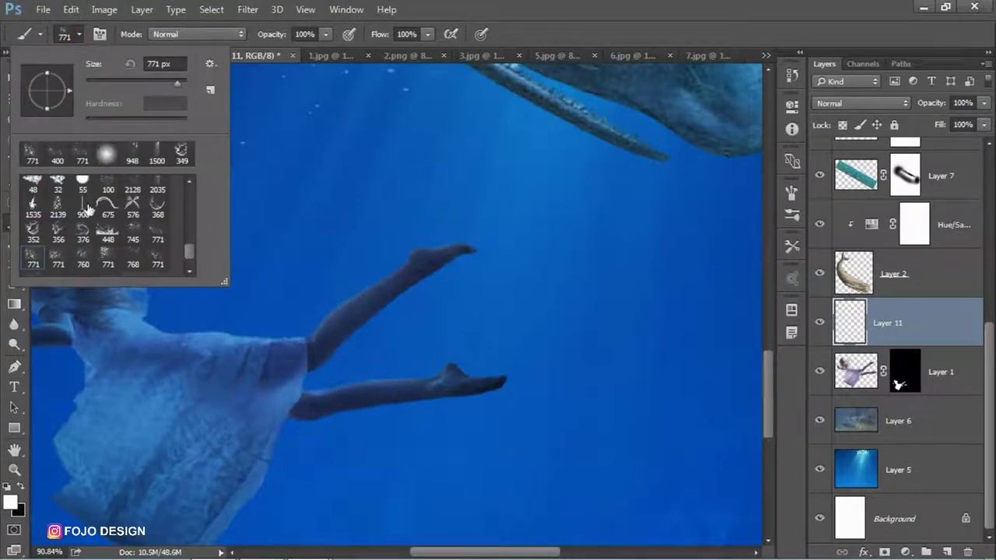
pyautogui.moveTo(191, 249); pyautogui.dragTo(191, 240)
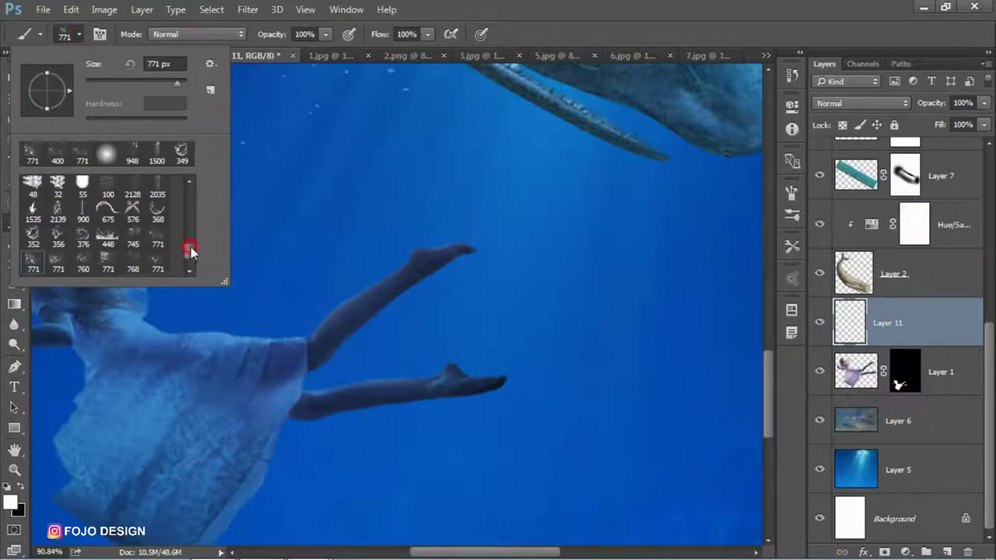
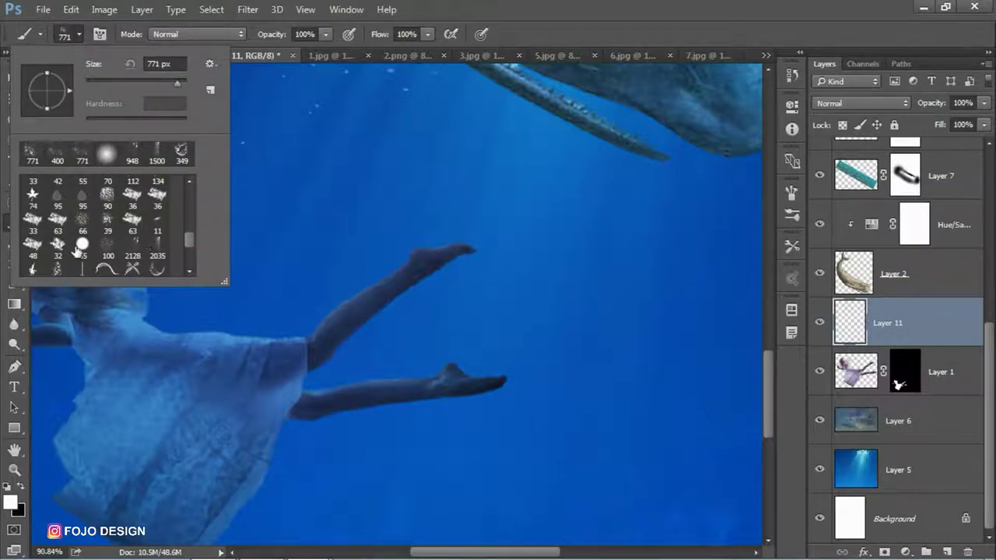
# Choose the large bubble brush preset and enlarge it to 150 px
pyautogui.click(37, 269)
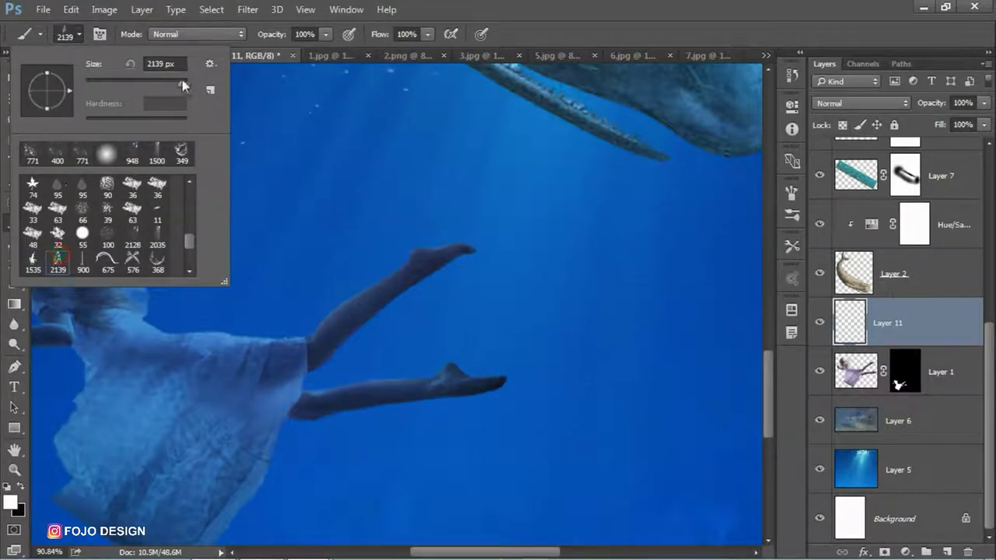
pyautogui.click(495, 6)
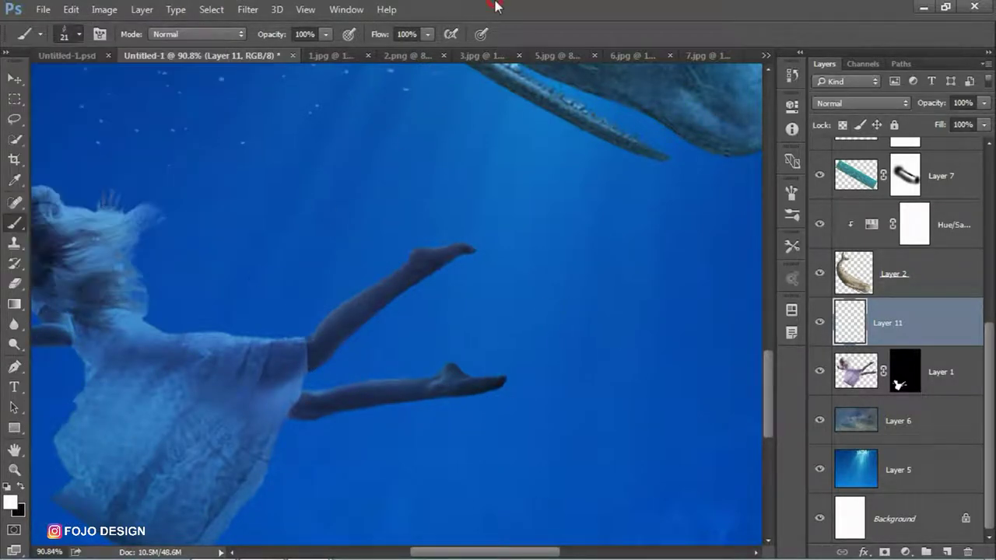
pyautogui.press(']')
pyautogui.press(']')
pyautogui.press(']')
pyautogui.press(']')
pyautogui.press(']')
pyautogui.press(']')
pyautogui.click(111, 217)
pyautogui.hotkey('ctrl', 'z')
pyautogui.click(404, 494)
pyautogui.hotkey('ctrl', 'z')
pyautogui.hscroll(2, 336, 365)
pyautogui.hscroll(-5, 336, 365)
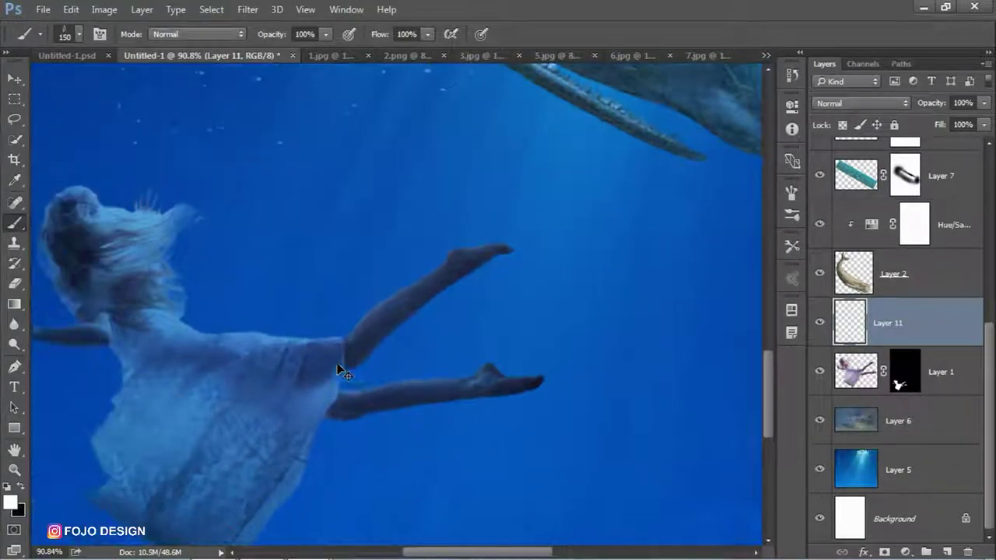
# Rotate the bubble tip angle and stamp bubble bursts at the girl's hand and beside her head
pyautogui.click(134, 305)
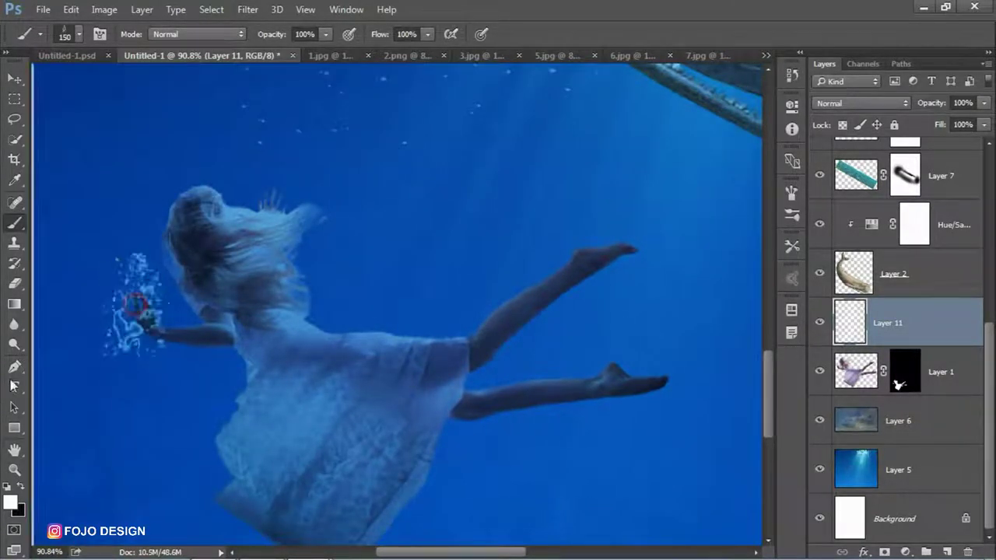
pyautogui.hotkey('ctrl', 'z')
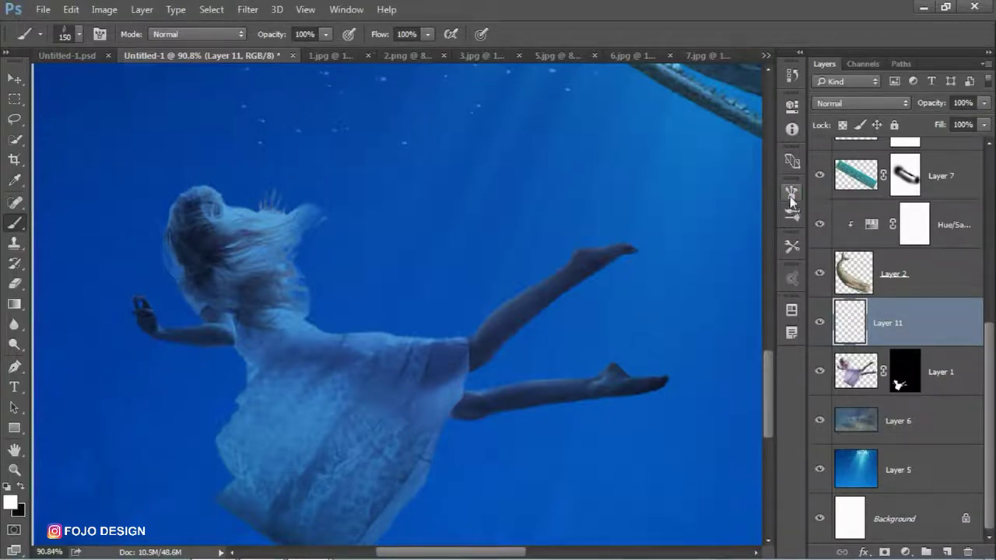
pyautogui.click(791, 194)
pyautogui.moveTo(757, 311); pyautogui.dragTo(751, 294)
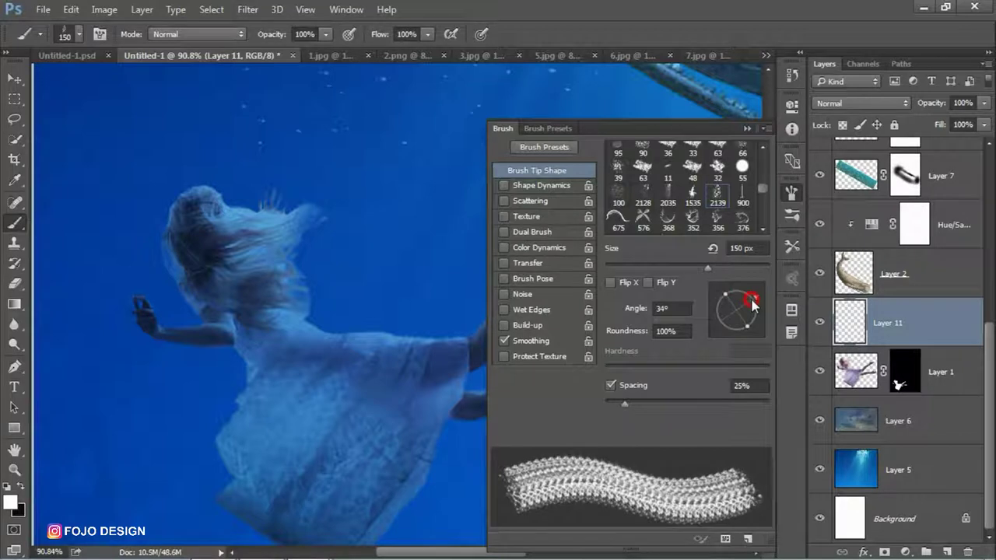
pyautogui.click(747, 128)
pyautogui.click(144, 315)
pyautogui.click(289, 219)
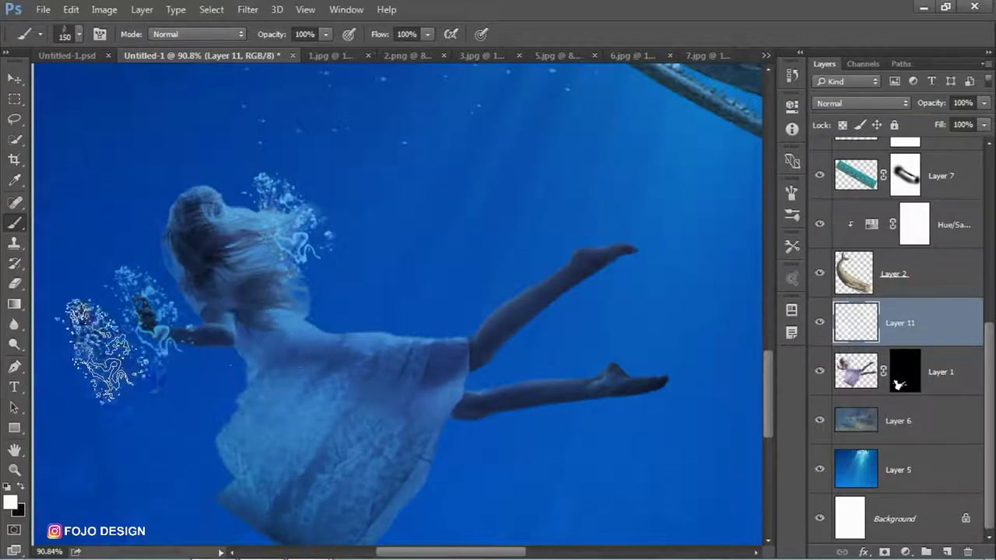
pyautogui.click(14, 282)
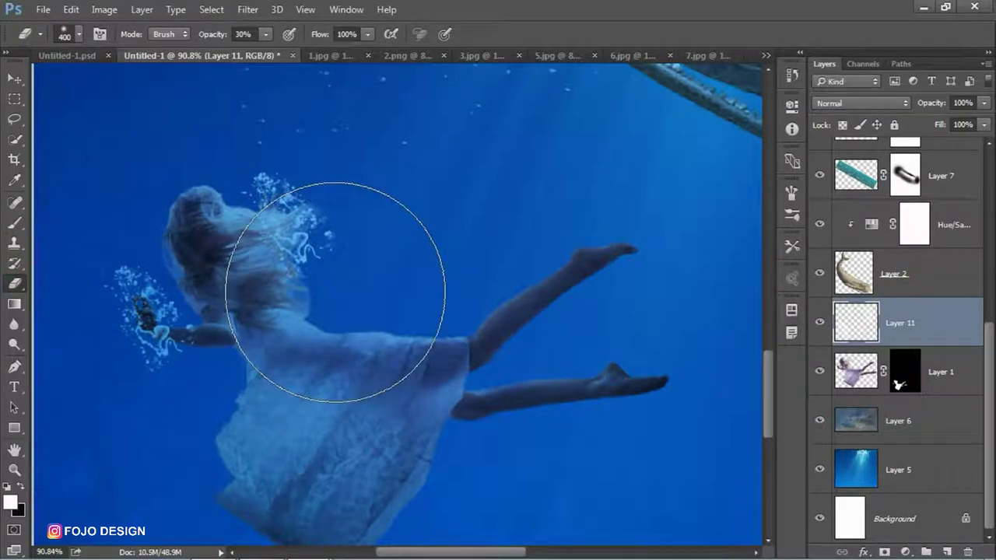
# Add a layer mask to Layer 11 and fade the bubbles near the girl's hair and hand
pyautogui.click(883, 551)
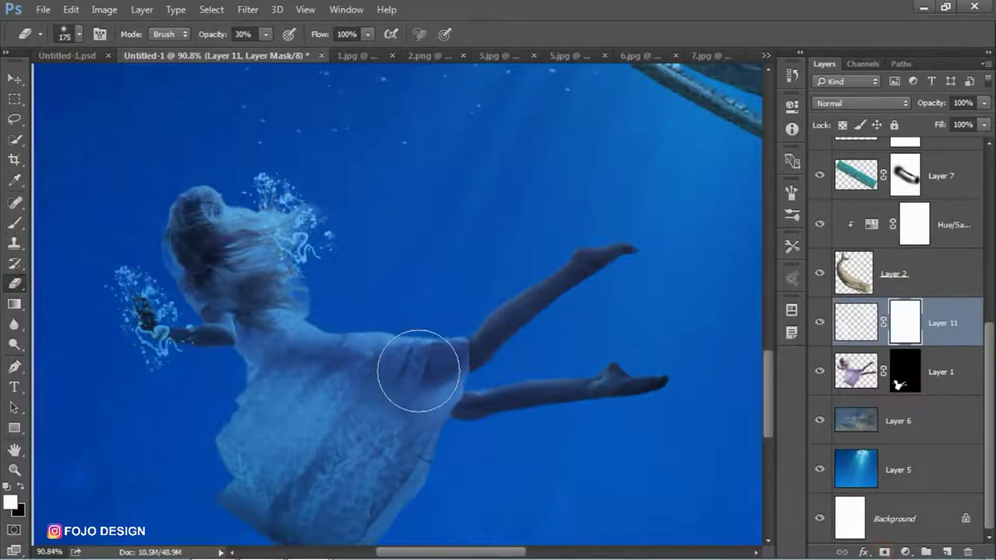
pyautogui.moveTo(326, 262)
pyautogui.mouseDown()
pyautogui.moveTo(278, 261)
pyautogui.moveTo(336, 244)
pyautogui.mouseUp()
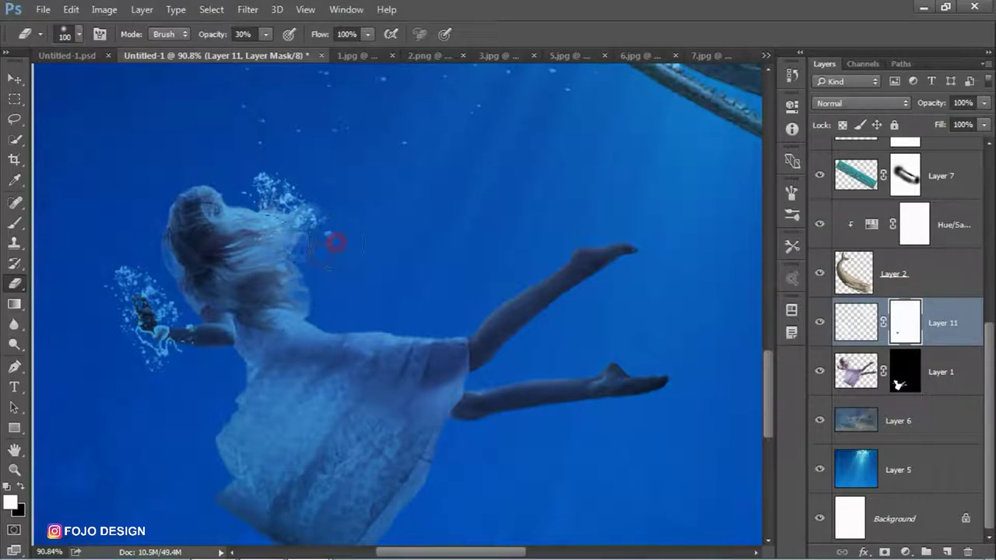
pyautogui.moveTo(273, 203); pyautogui.dragTo(253, 182)
pyautogui.moveTo(133, 311)
pyautogui.mouseDown()
pyautogui.moveTo(160, 334)
pyautogui.moveTo(207, 337)
pyautogui.moveTo(122, 338)
pyautogui.moveTo(138, 304)
pyautogui.moveTo(158, 341)
pyautogui.moveTo(135, 337)
pyautogui.moveTo(126, 295)
pyautogui.moveTo(151, 363)
pyautogui.mouseUp()
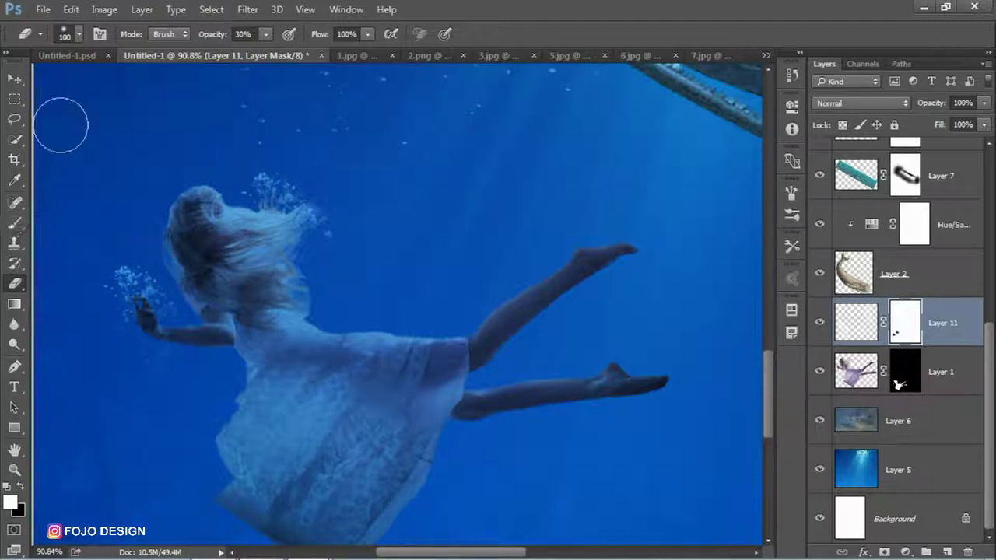
# Switch to the large spatter brush preset at 150 px
pyautogui.click(79, 35)
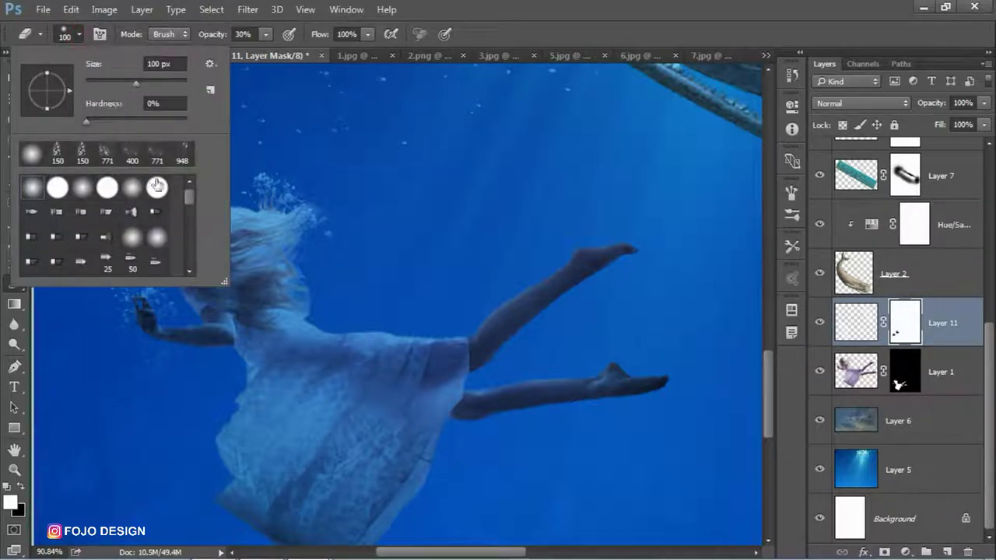
pyautogui.moveTo(189, 204); pyautogui.dragTo(190, 262)
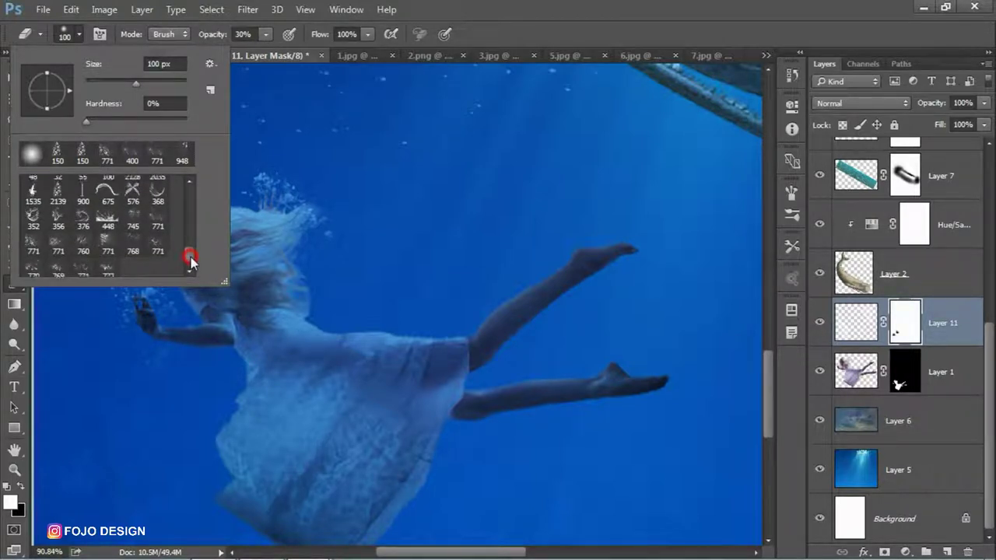
pyautogui.doubleClick(32, 267)
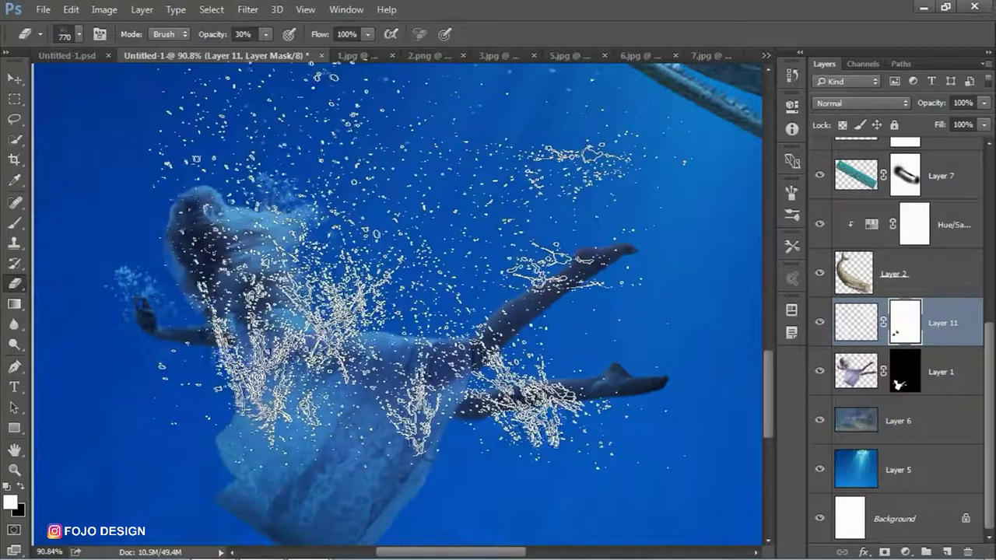
pyautogui.press('[')
pyautogui.press('[')
pyautogui.press('[')
pyautogui.press('[')
pyautogui.press('[')
pyautogui.press('[')
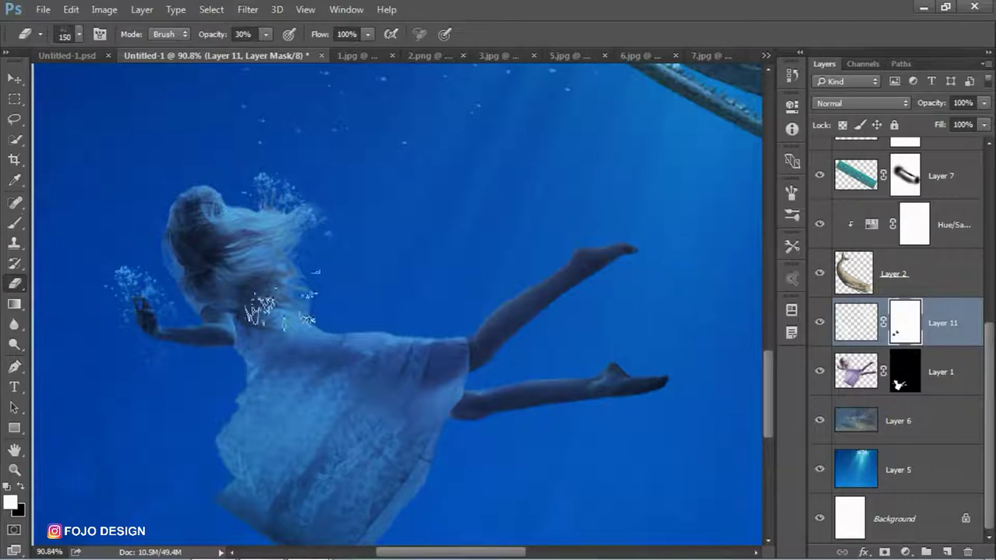
pyautogui.click(17, 224)
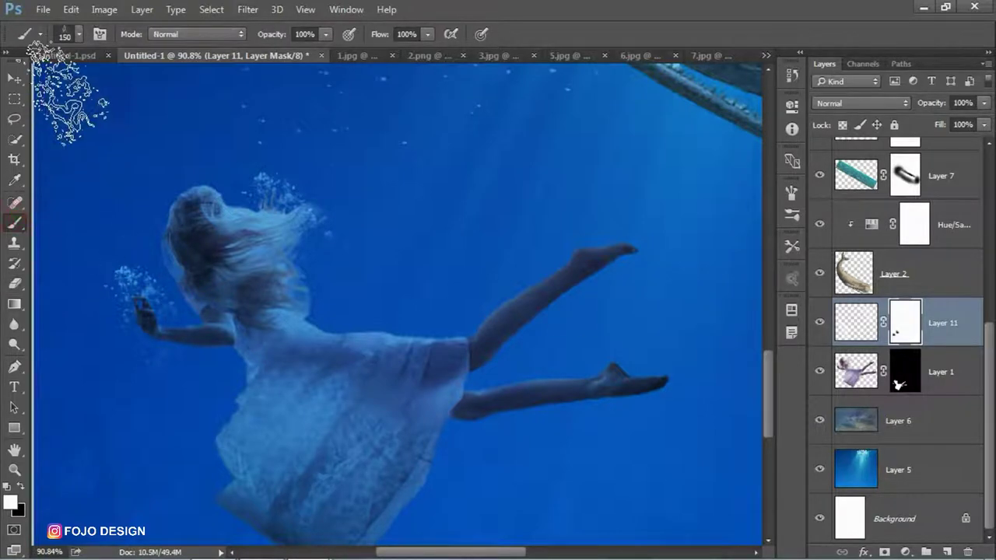
# Choose the bubble brush preset and rotate its tip angle to -117°
pyautogui.click(68, 34)
pyautogui.scroll(1, 146, 214)
pyautogui.scroll(1, 146, 214)
pyautogui.doubleClick(132, 200)
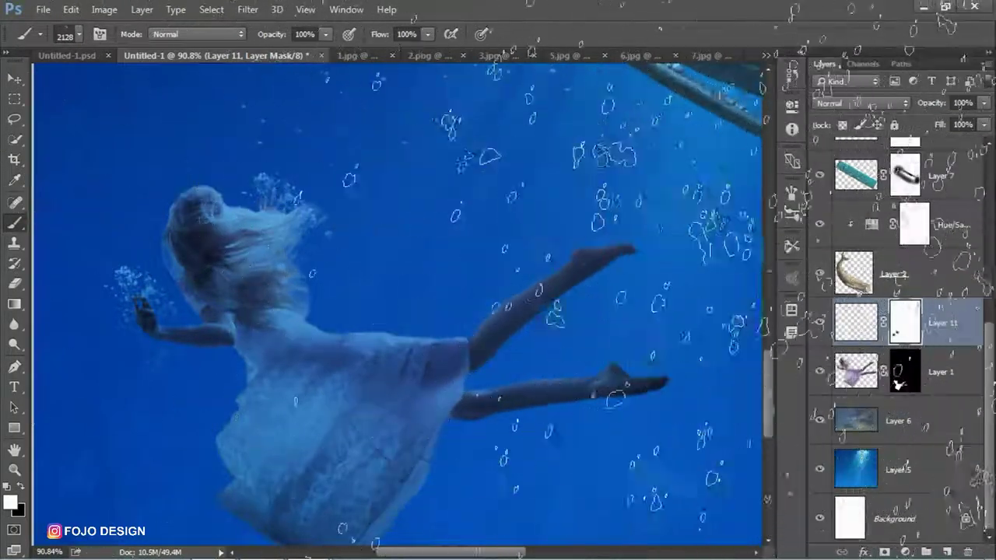
pyautogui.click(791, 194)
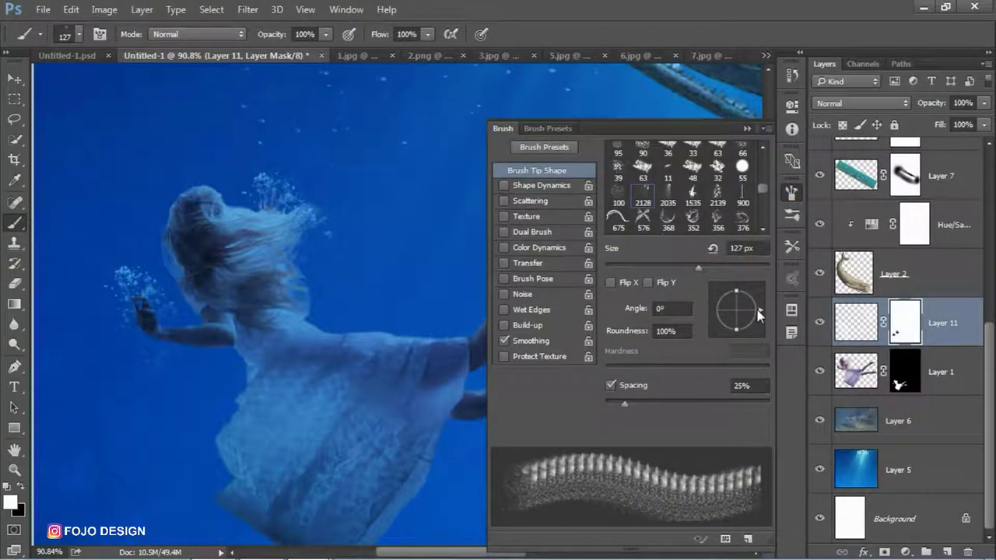
pyautogui.moveTo(758, 314); pyautogui.dragTo(722, 336)
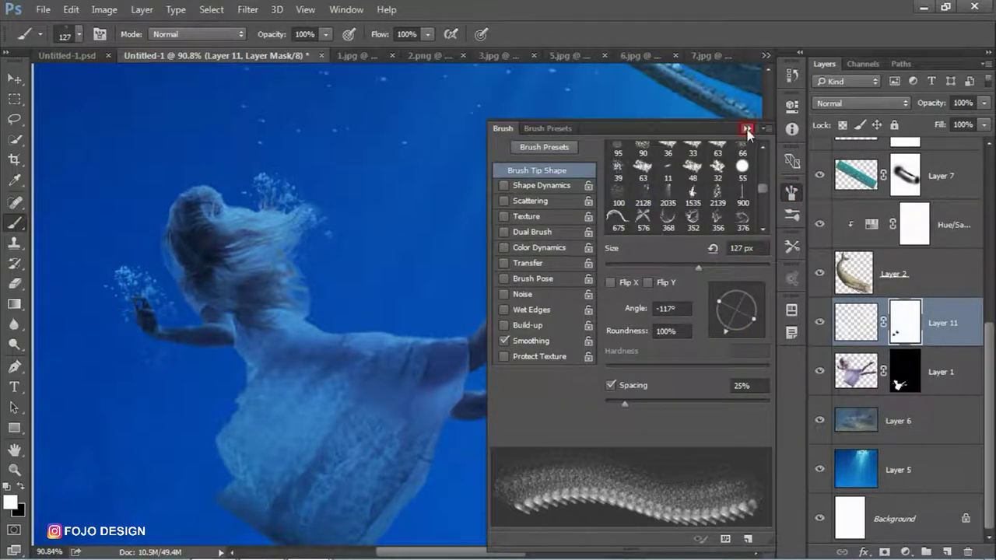
pyautogui.click(746, 129)
# Paint 250 px bubbles on Layer 11's pixels around the girl's lower leg and foot
pyautogui.moveTo(611, 351)
pyautogui.mouseDown()
pyautogui.moveTo(649, 401)
pyautogui.moveTo(576, 373)
pyautogui.moveTo(544, 382)
pyautogui.moveTo(614, 437)
pyautogui.moveTo(607, 365)
pyautogui.mouseUp()
pyautogui.press(']')
pyautogui.press(']')
pyautogui.press(']')
pyautogui.hotkey('ctrl', 'z')
pyautogui.click(857, 323)
pyautogui.moveTo(529, 342)
pyautogui.mouseDown()
pyautogui.moveTo(666, 445)
pyautogui.moveTo(552, 443)
pyautogui.moveTo(704, 482)
pyautogui.mouseUp()
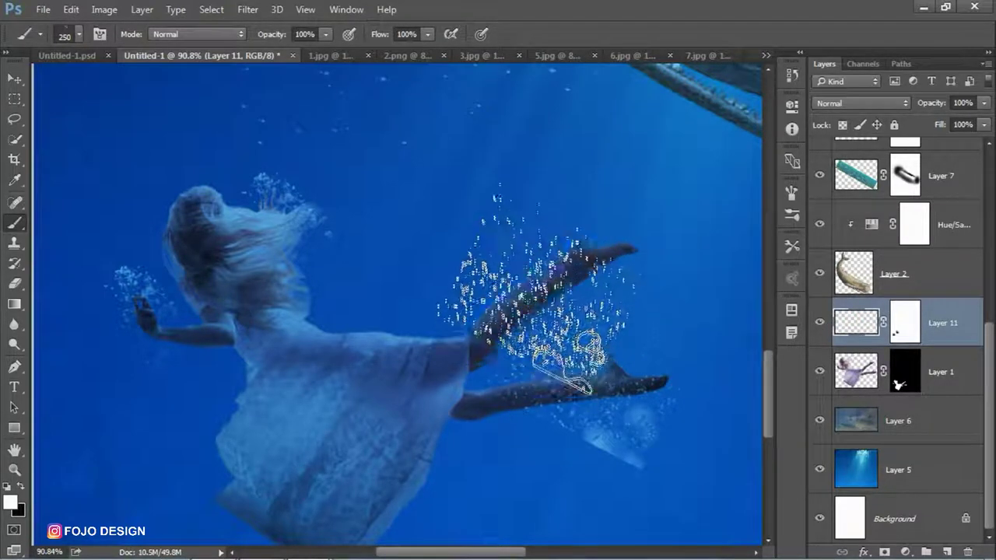
pyautogui.moveTo(537, 292); pyautogui.dragTo(626, 249)
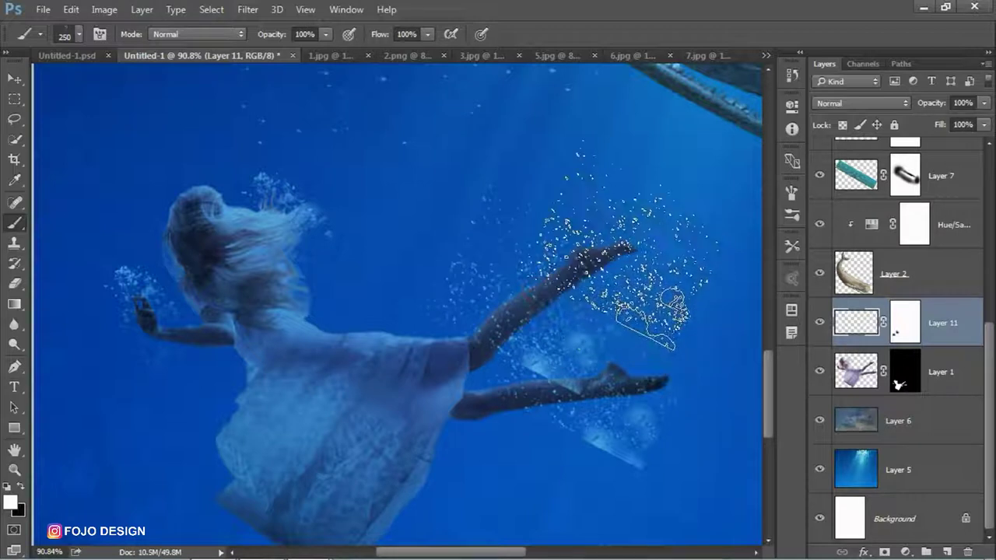
pyautogui.hotkey('ctrl', 'z')
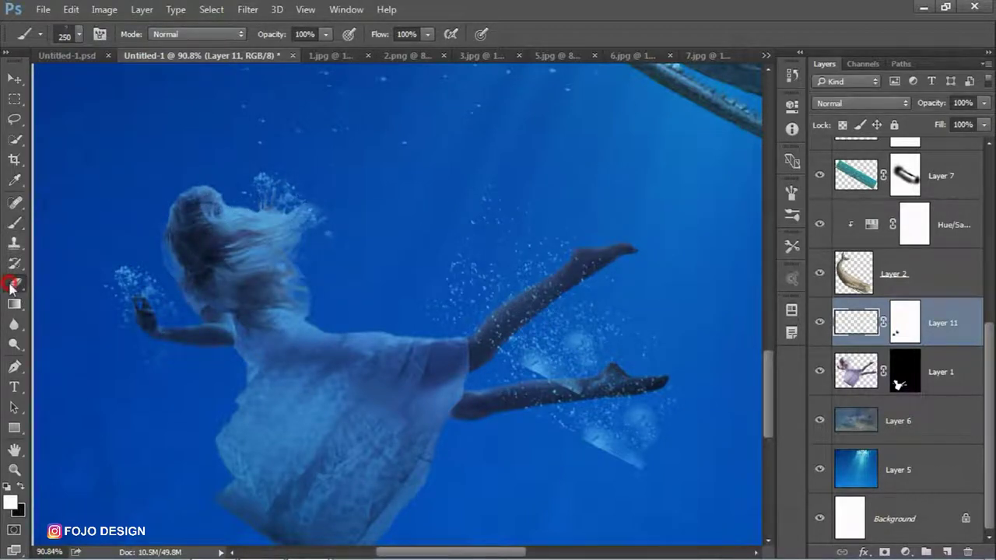
# Erase with a 100 px eraser to fade bubbles beside the upper leg and between the legs
pyautogui.click(11, 285)
pyautogui.click(69, 34)
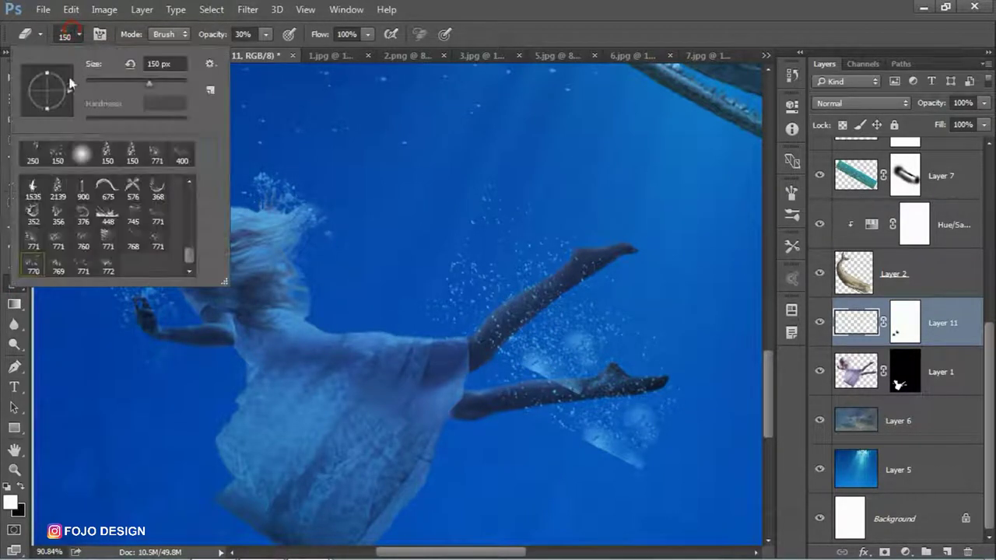
pyautogui.doubleClick(80, 160)
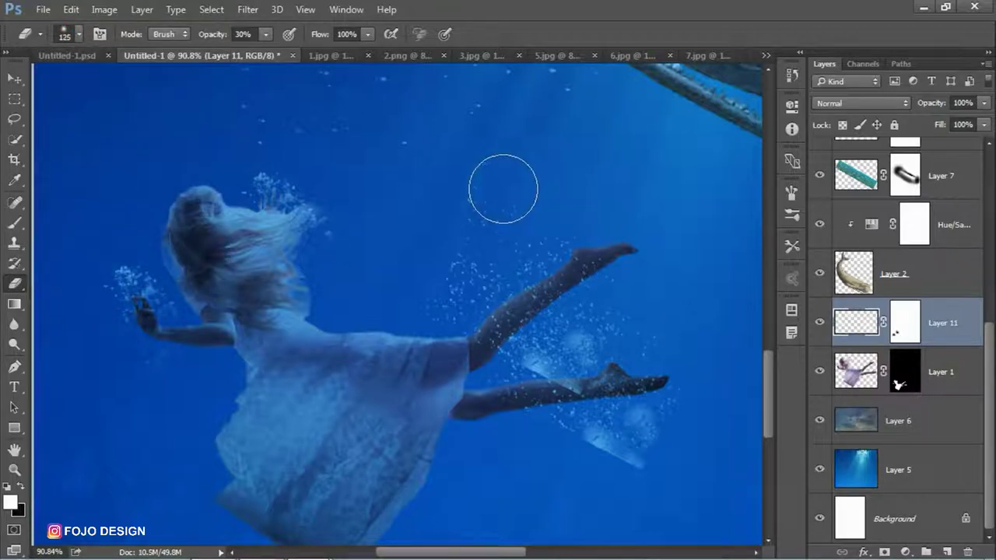
pyautogui.moveTo(438, 245)
pyautogui.mouseDown()
pyautogui.moveTo(422, 329)
pyautogui.moveTo(459, 291)
pyautogui.mouseUp()
pyautogui.moveTo(447, 234)
pyautogui.mouseDown()
pyautogui.moveTo(573, 325)
pyautogui.moveTo(534, 374)
pyautogui.mouseUp()
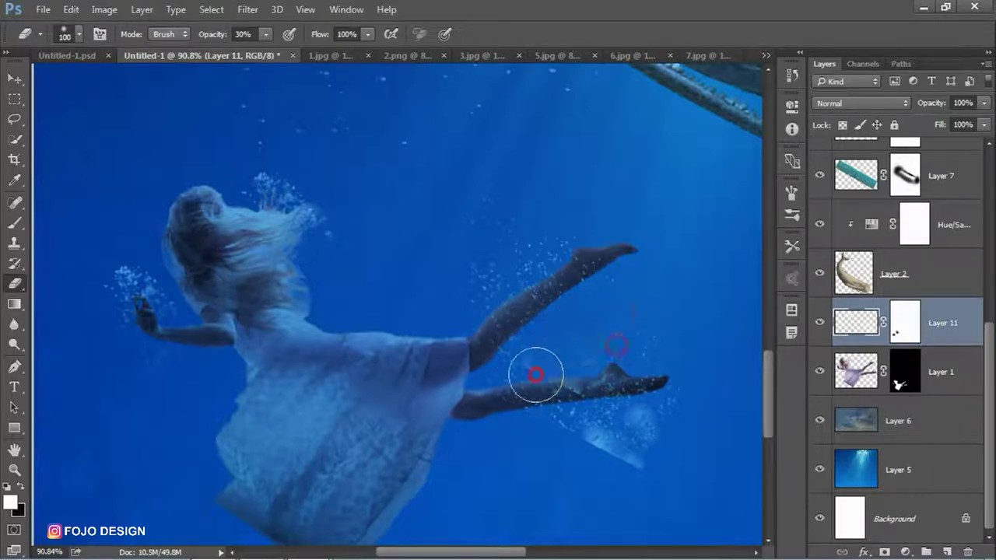
pyautogui.moveTo(614, 300)
pyautogui.mouseDown()
pyautogui.moveTo(590, 352)
pyautogui.moveTo(531, 397)
pyautogui.moveTo(551, 444)
pyautogui.moveTo(600, 443)
pyautogui.moveTo(573, 396)
pyautogui.moveTo(524, 406)
pyautogui.moveTo(633, 422)
pyautogui.moveTo(607, 433)
pyautogui.moveTo(631, 465)
pyautogui.moveTo(641, 433)
pyautogui.moveTo(655, 439)
pyautogui.mouseUp()
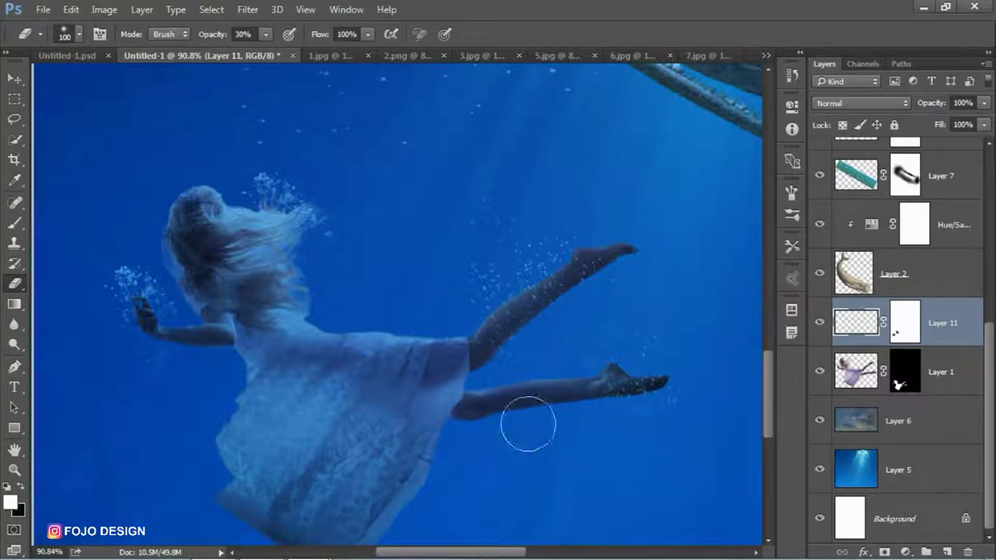
pyautogui.hscroll(2, 521, 388)
pyautogui.hscroll(2, 467, 420)
# Switch to the Move tool and select the girl's layer, Layer 1
pyautogui.scroll(-3, 426, 453)
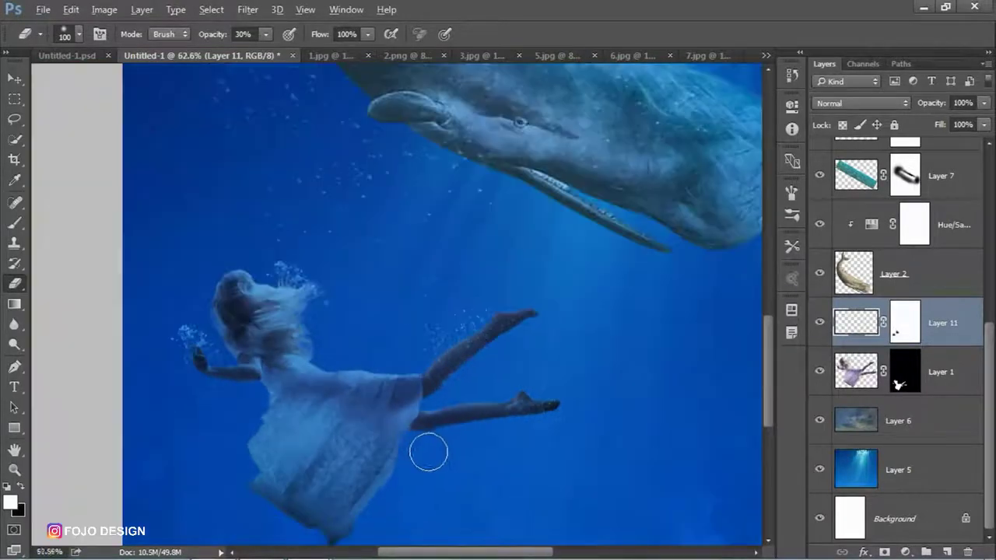
pyautogui.scroll(-2, 429, 452)
pyautogui.scroll(-1, 552, 428)
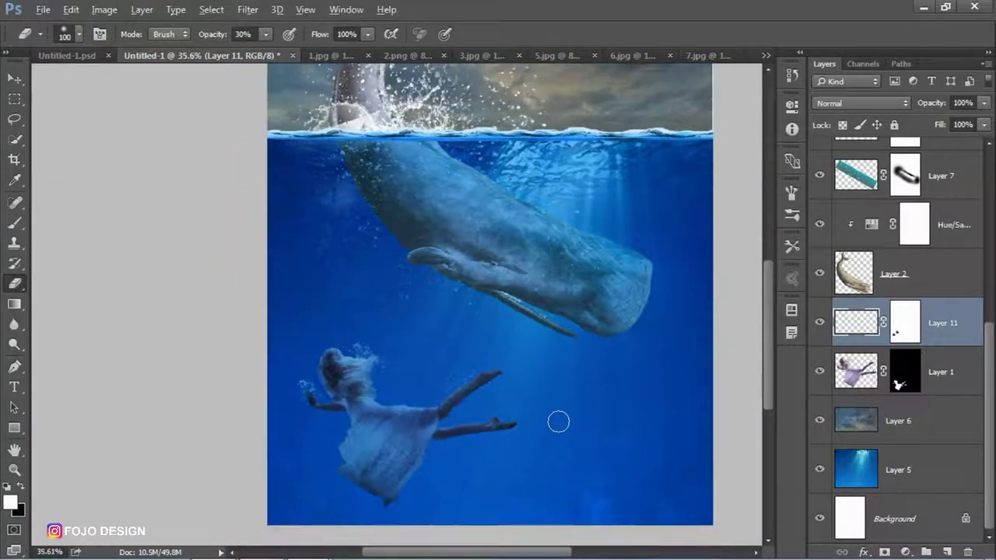
pyautogui.scroll(-1, 573, 418)
pyautogui.scroll(-1, 578, 398)
pyautogui.scroll(-1, 588, 387)
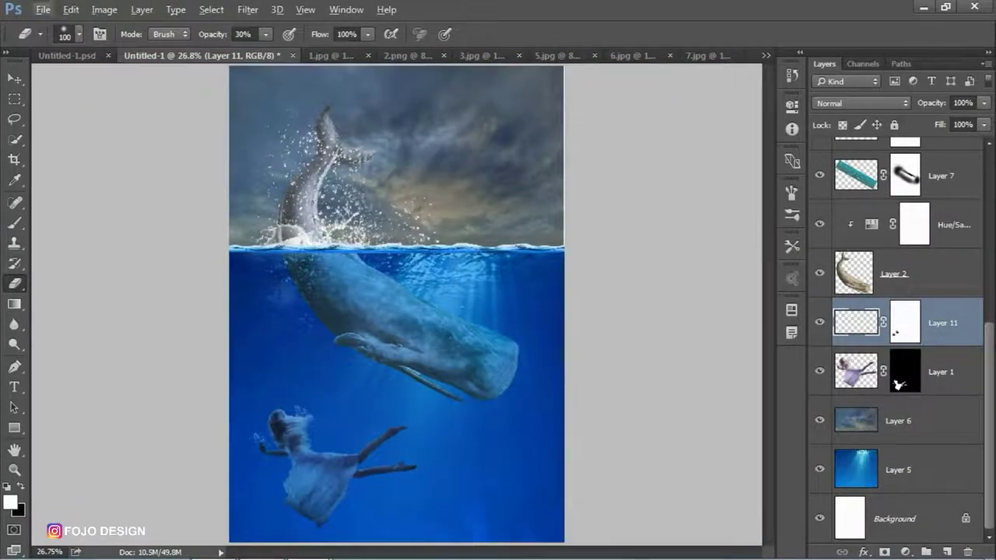
pyautogui.click(15, 78)
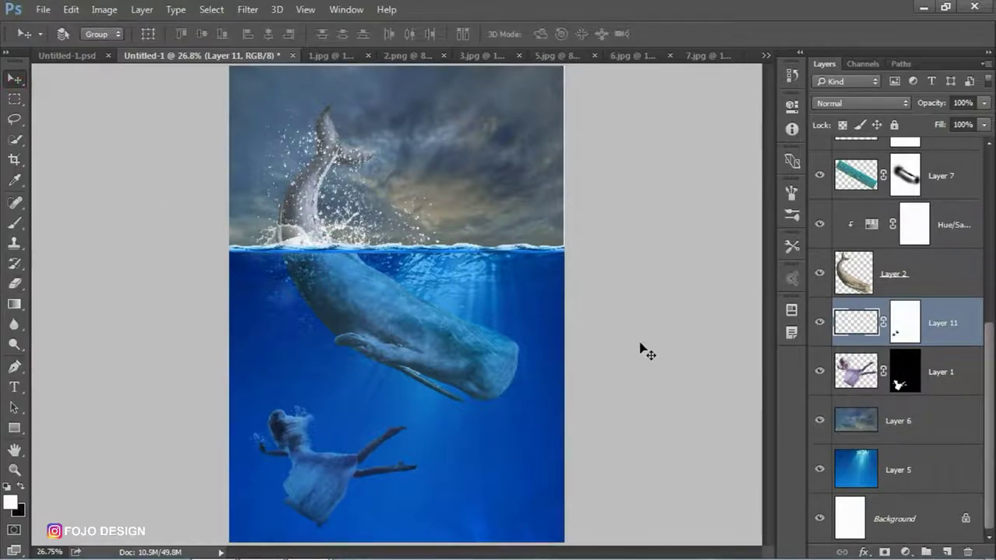
pyautogui.scroll(2, 943, 342)
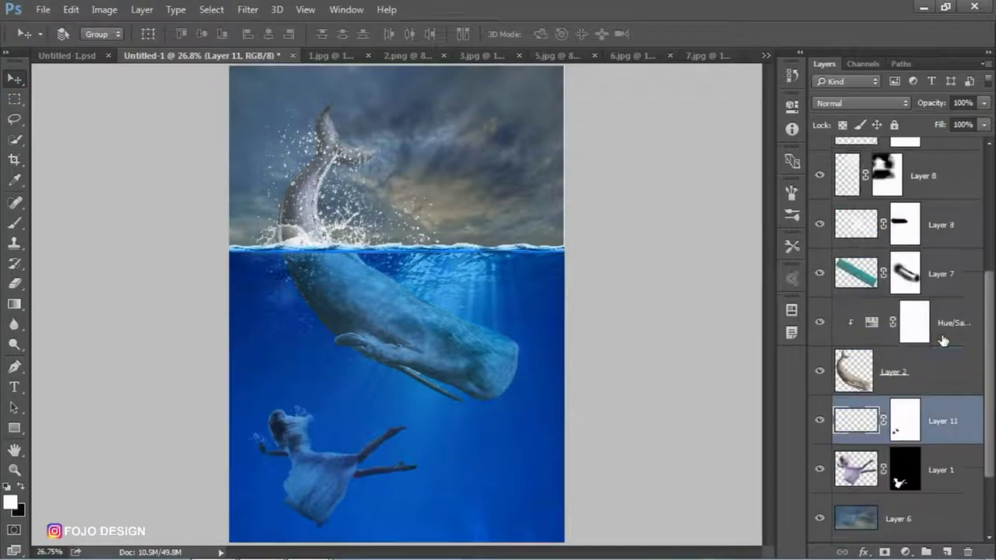
pyautogui.scroll(3, 941, 343)
pyautogui.scroll(2, 939, 341)
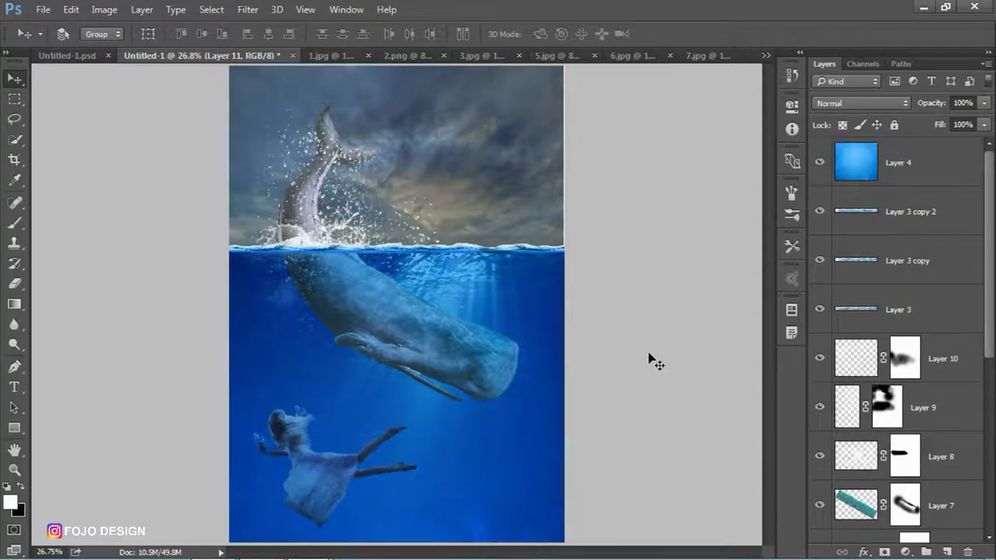
pyautogui.scroll(-5, 879, 412)
pyautogui.scroll(-2, 875, 423)
pyautogui.click(856, 375)
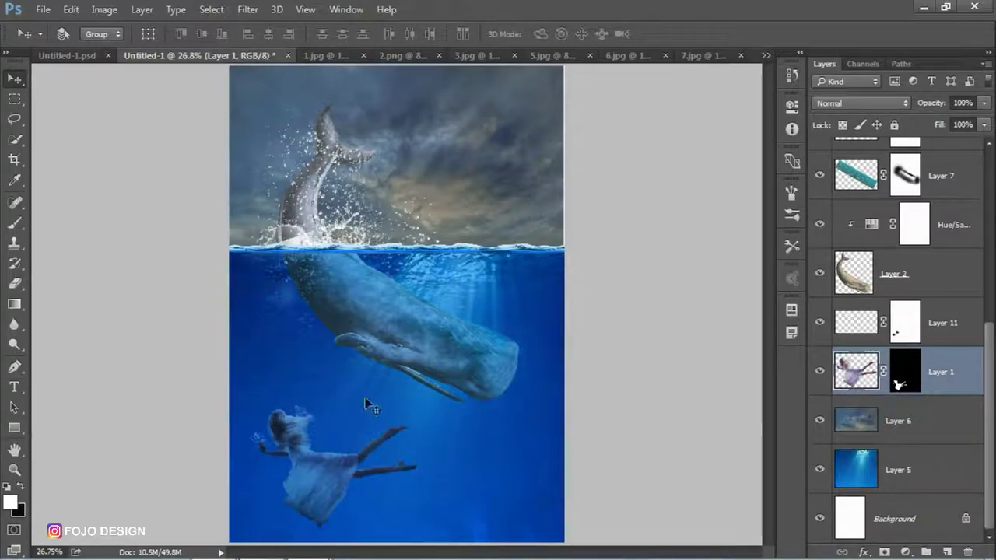
# Zoom in on the girl and set the Eraser opacity to 80%
pyautogui.moveTo(288, 420); pyautogui.dragTo(663, 374)
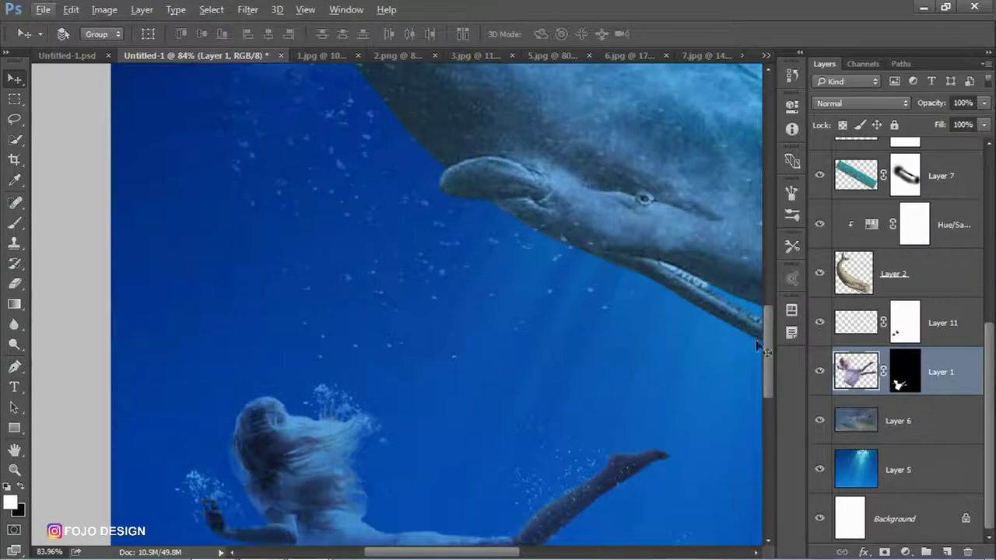
pyautogui.moveTo(767, 343); pyautogui.dragTo(768, 405)
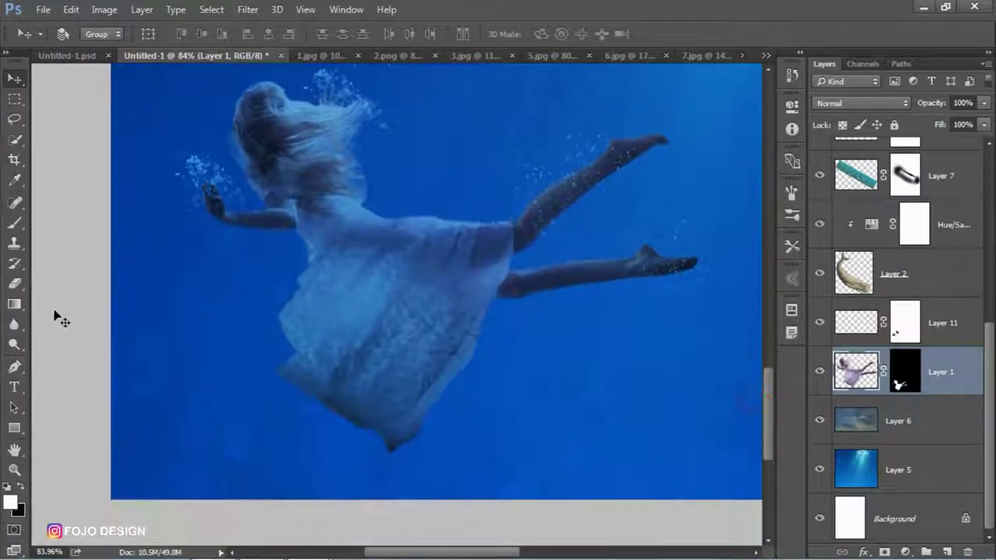
pyautogui.click(15, 284)
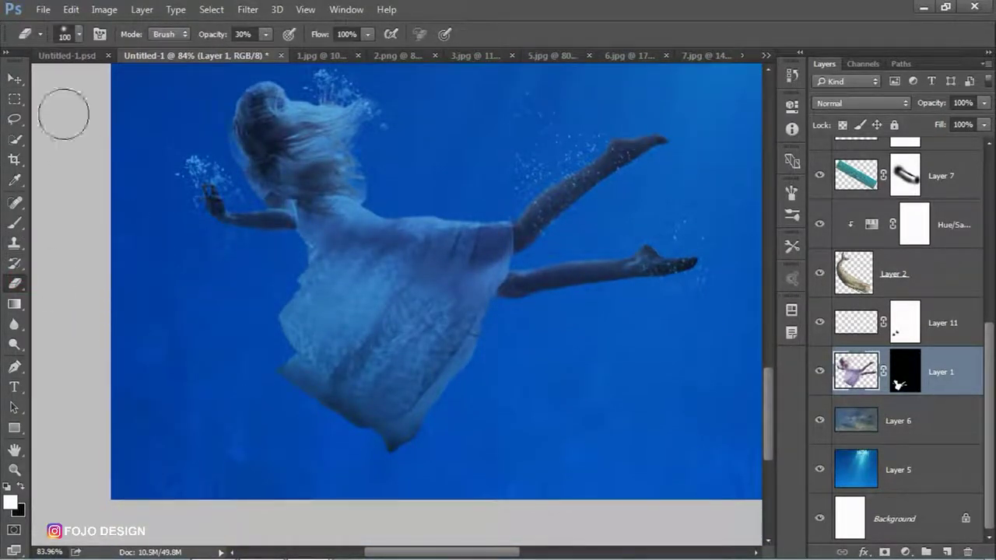
pyautogui.write('80')
pyautogui.press('Return')
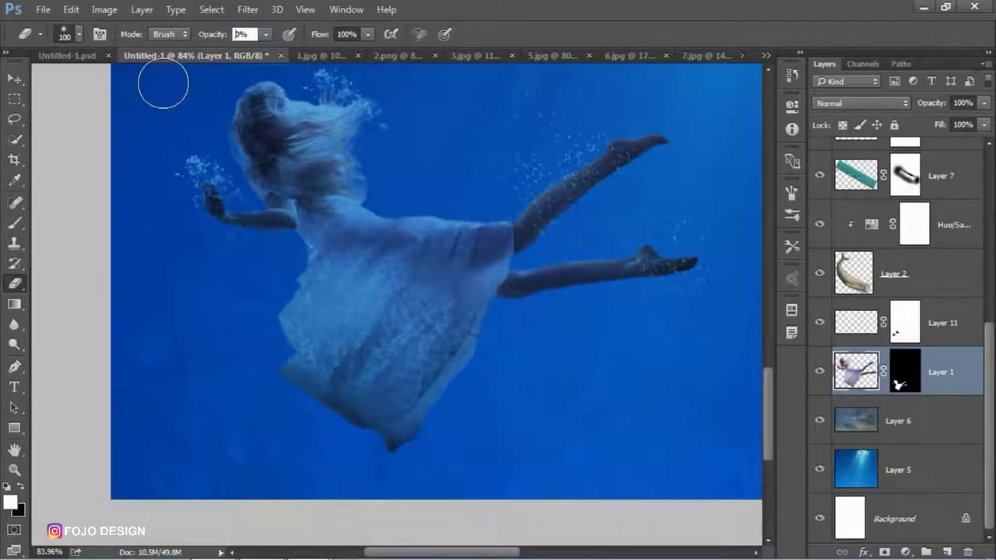
pyautogui.click(22, 80)
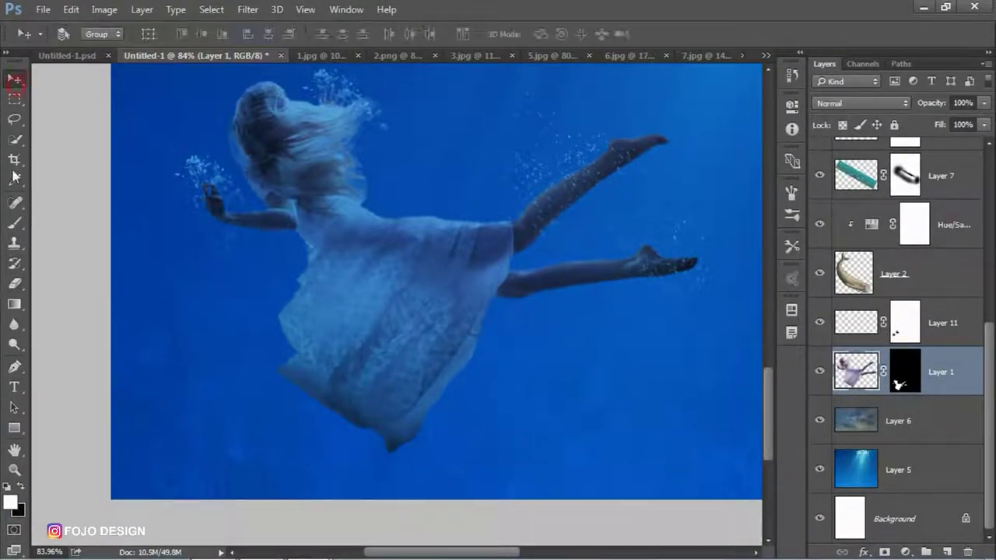
pyautogui.click(17, 284)
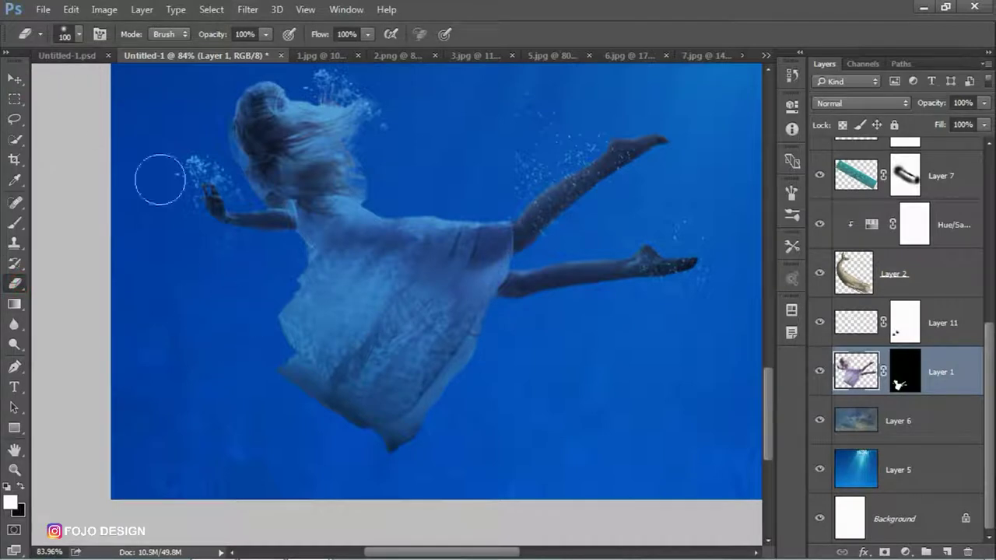
# Erase the bulging lower-left edge of the dress with a soft round brush
pyautogui.click(67, 39)
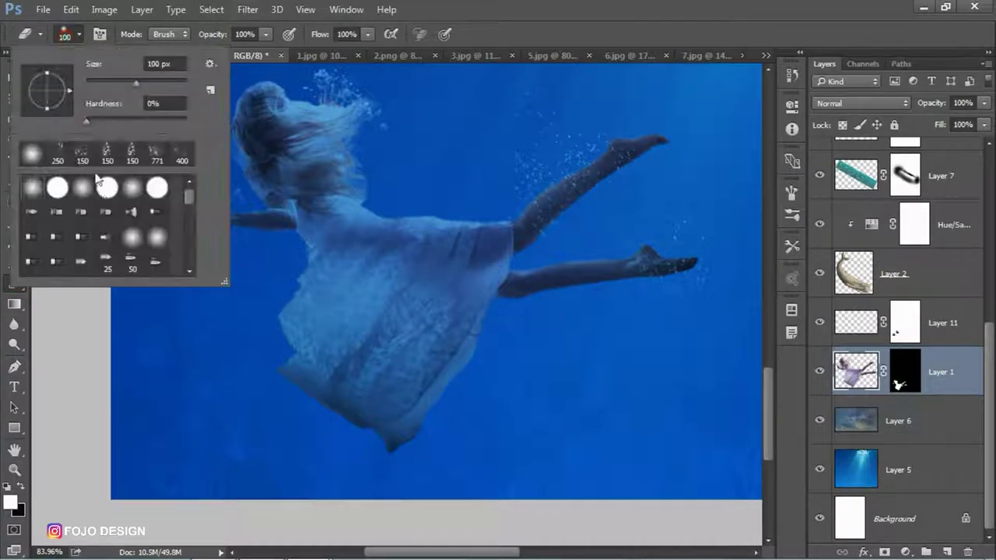
pyautogui.doubleClick(58, 189)
pyautogui.moveTo(271, 312); pyautogui.dragTo(288, 334)
pyautogui.moveTo(302, 360)
pyautogui.mouseDown()
pyautogui.moveTo(362, 429)
pyautogui.moveTo(368, 460)
pyautogui.mouseUp()
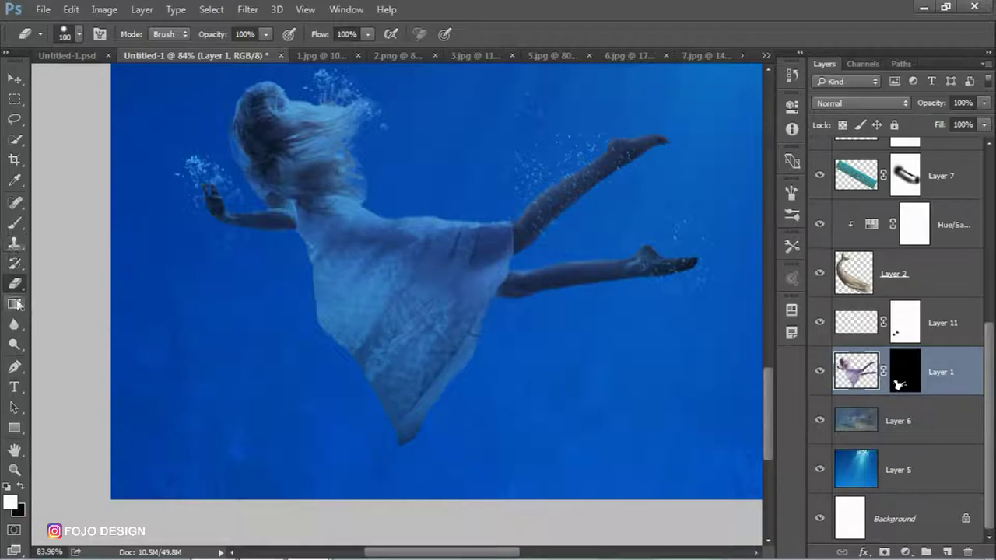
pyautogui.moveTo(14, 323); pyautogui.dragTo(62, 348)
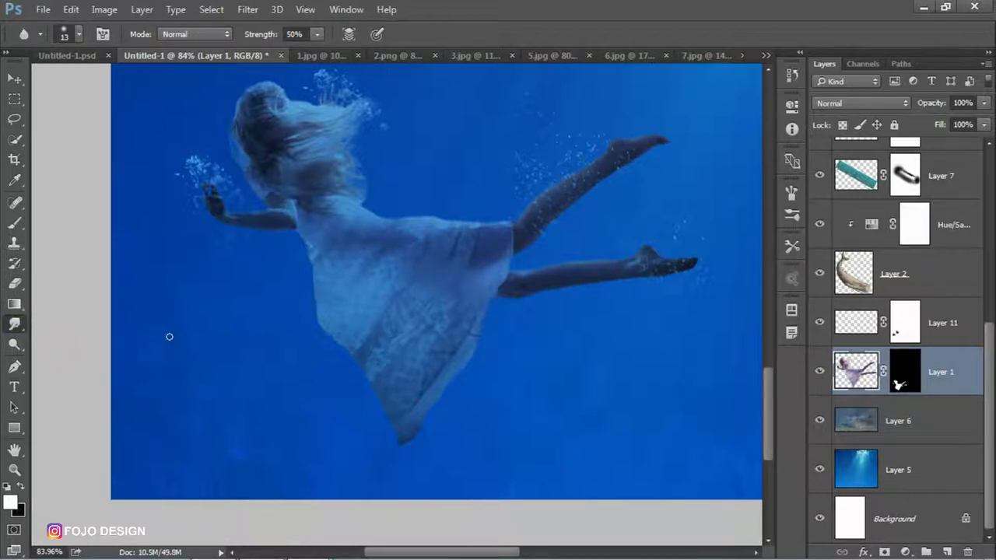
# Smudge at size 90 along the dress's lower-left edge, left side and bodice
pyautogui.press(']')
pyautogui.press(']')
pyautogui.press(']')
pyautogui.click(321, 323)
pyautogui.moveTo(310, 334); pyautogui.dragTo(381, 430)
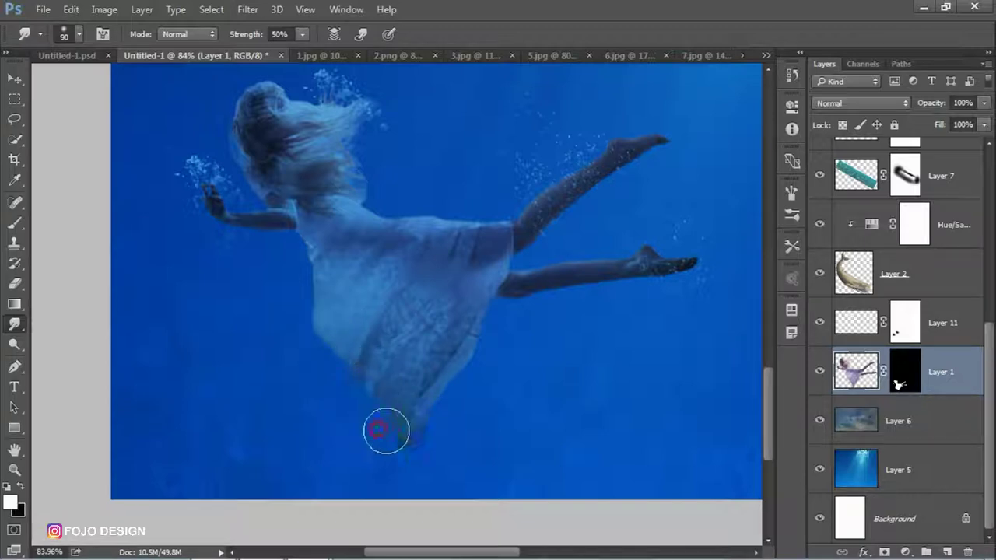
pyautogui.moveTo(296, 316); pyautogui.dragTo(309, 260)
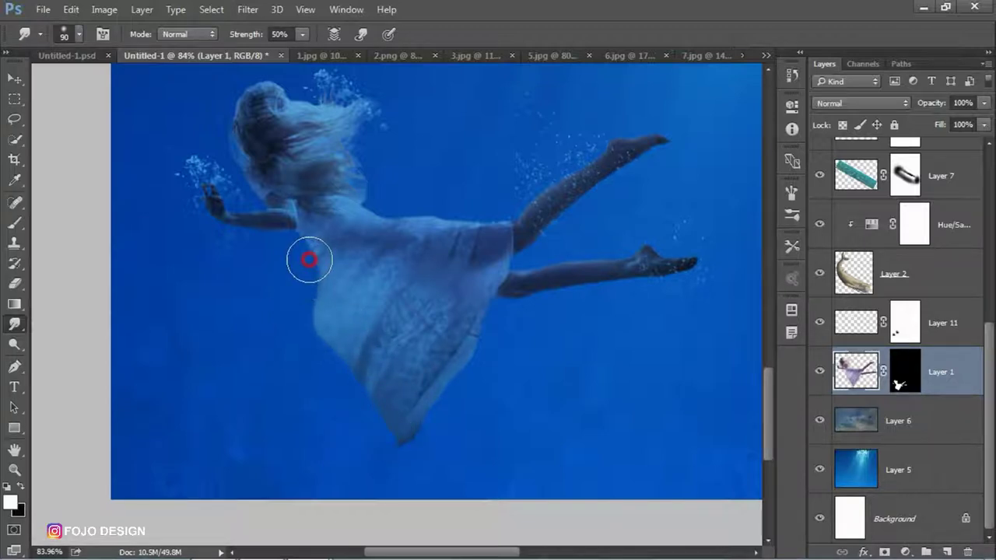
pyautogui.moveTo(366, 207)
pyautogui.mouseDown()
pyautogui.moveTo(378, 218)
pyautogui.moveTo(366, 220)
pyautogui.mouseUp()
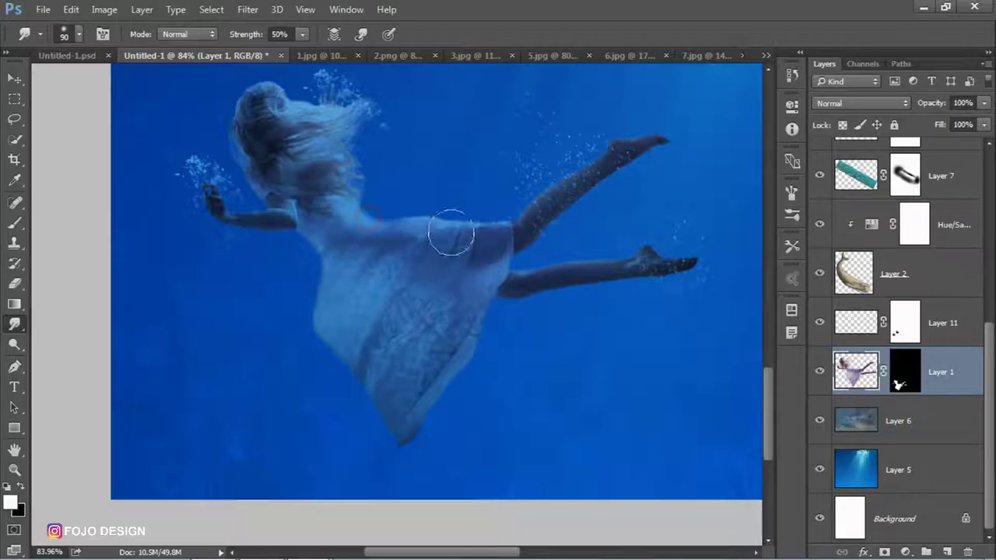
# Smudge both feet and the upper thigh edge into the water
pyautogui.moveTo(669, 262); pyautogui.dragTo(689, 264)
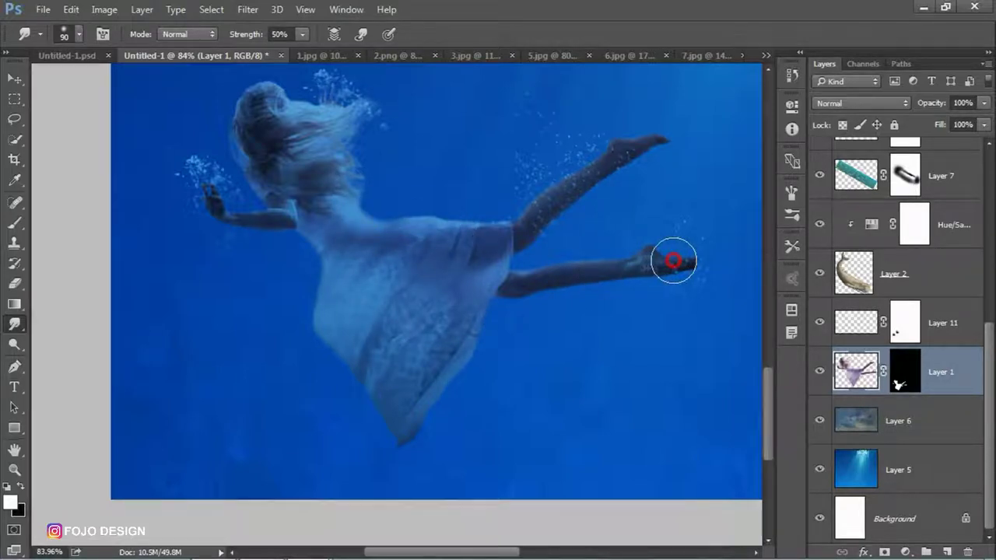
pyautogui.moveTo(643, 147)
pyautogui.mouseDown()
pyautogui.moveTo(677, 142)
pyautogui.moveTo(627, 160)
pyautogui.mouseUp()
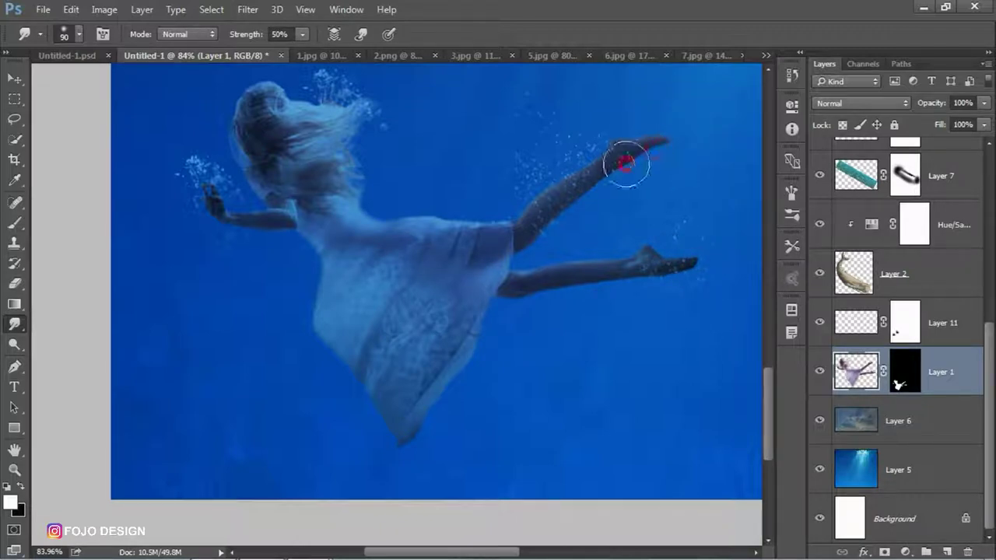
pyautogui.moveTo(588, 208); pyautogui.dragTo(567, 233)
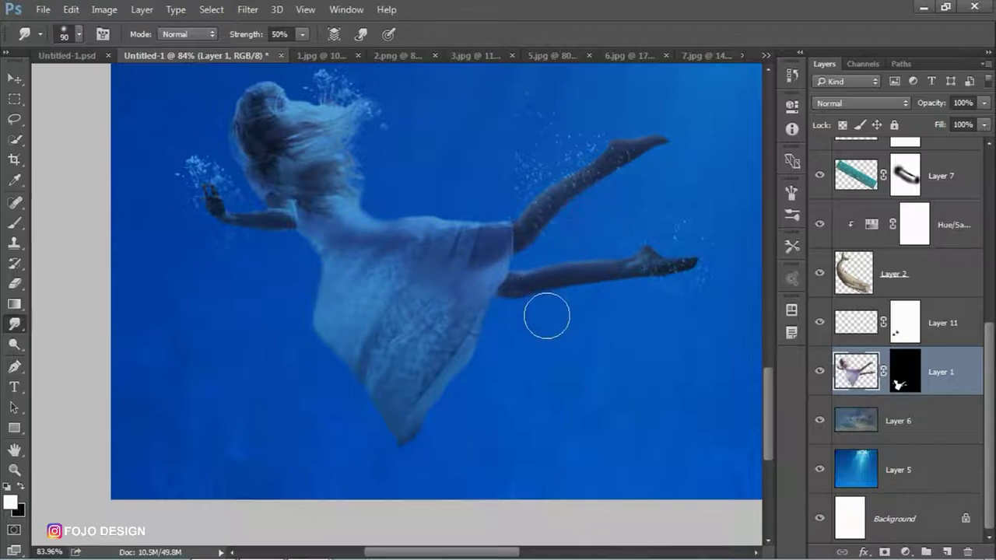
pyautogui.scroll(2, 519, 260)
pyautogui.scroll(1, 514, 230)
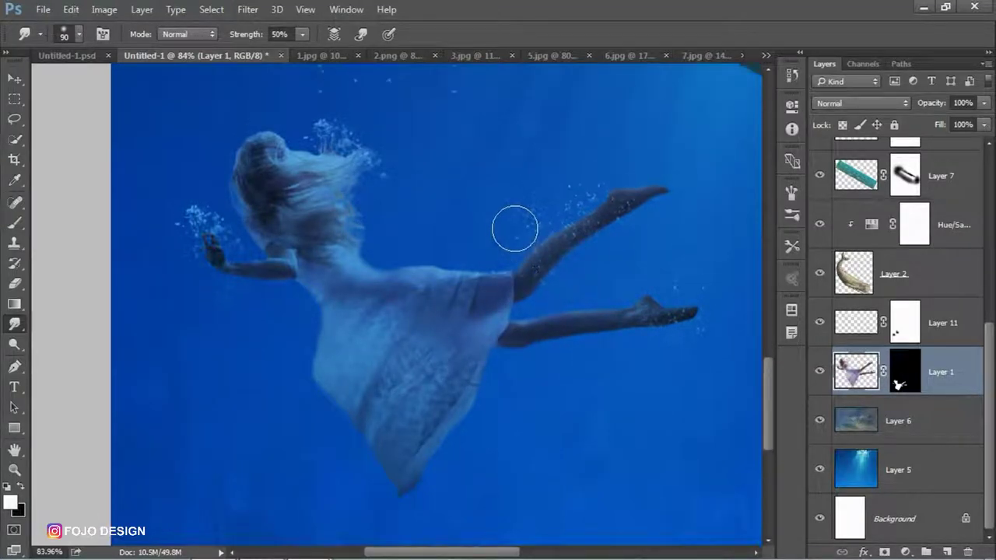
pyautogui.scroll(2, 508, 225)
pyautogui.click(14, 283)
# Set the Eraser opacity to 10%, dismissing the program error message
pyautogui.moveTo(214, 35); pyautogui.dragTo(189, 34)
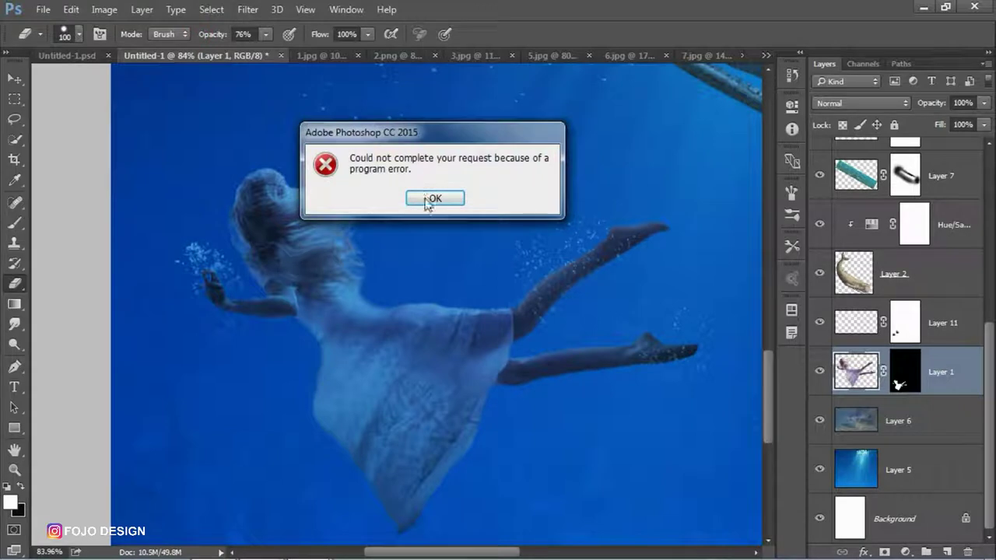
pyautogui.click(430, 196)
pyautogui.click(243, 35)
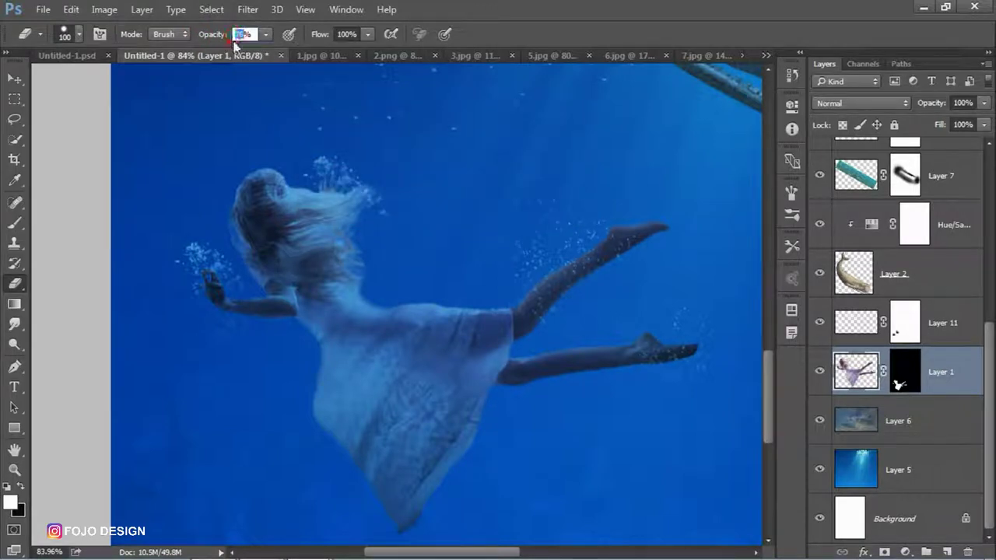
pyautogui.write('0')
pyautogui.press('Return')
pyautogui.write('10')
# Fade the lower dress and hem on Layer 1's mask
pyautogui.click(10, 80)
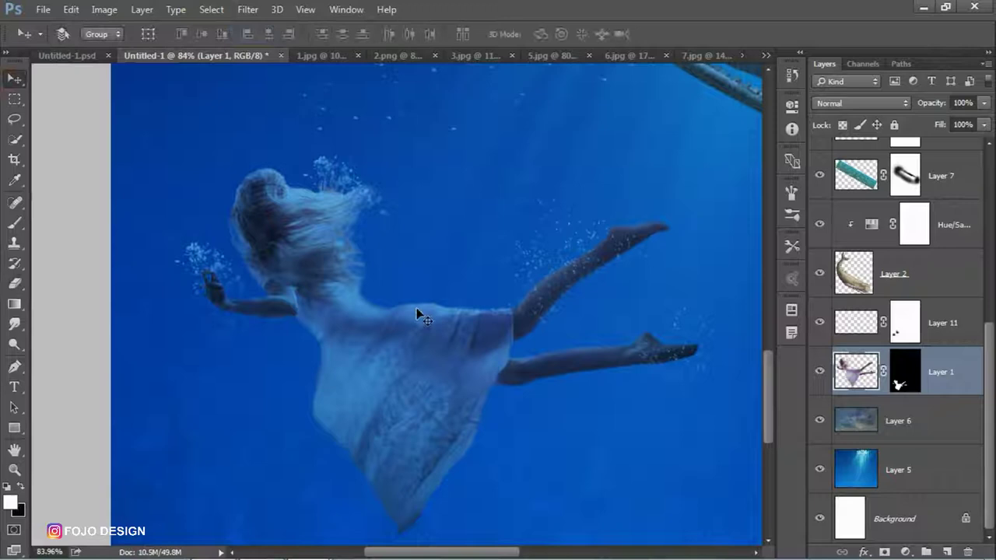
pyautogui.click(14, 283)
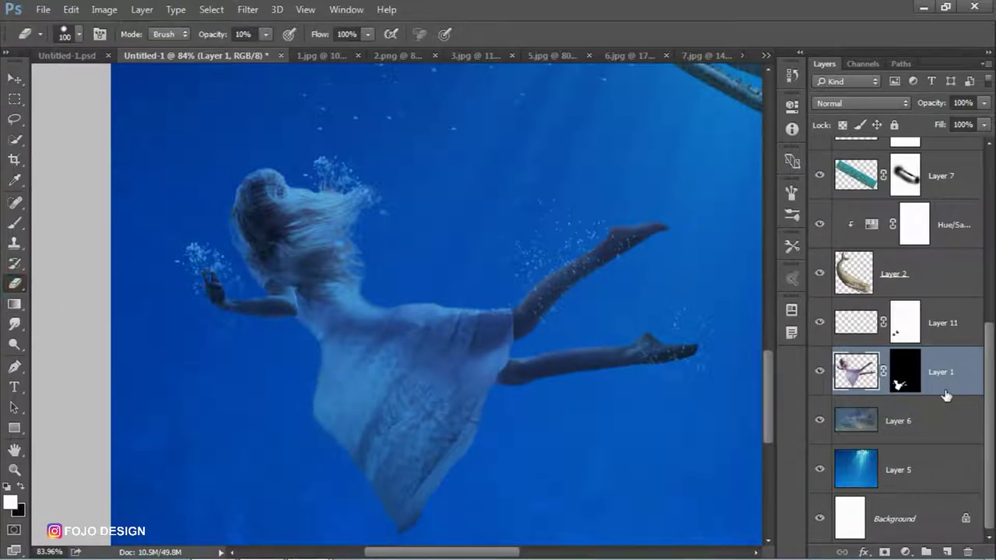
pyautogui.click(907, 383)
pyautogui.moveTo(373, 370)
pyautogui.mouseDown()
pyautogui.moveTo(344, 392)
pyautogui.moveTo(388, 448)
pyautogui.mouseUp()
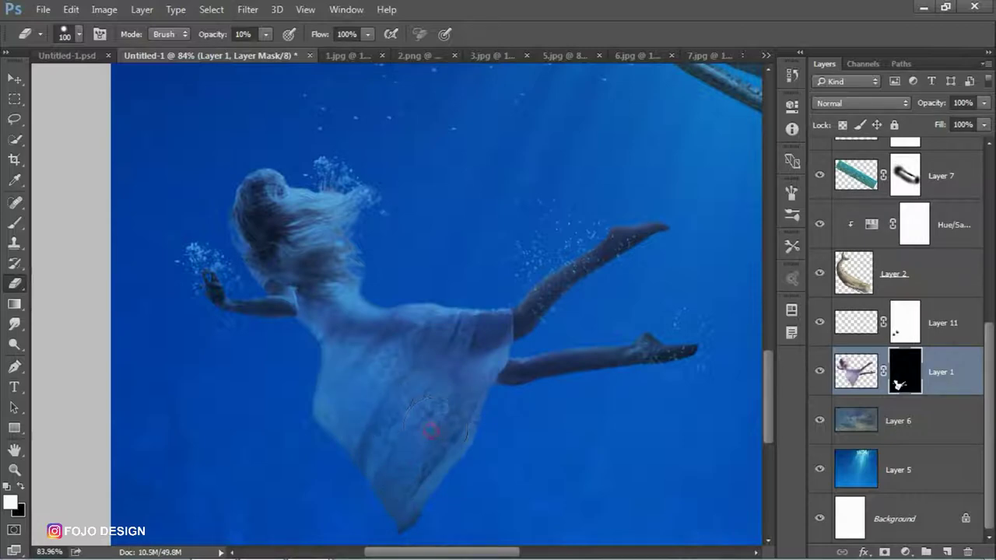
pyautogui.moveTo(383, 378)
pyautogui.mouseDown()
pyautogui.moveTo(423, 409)
pyautogui.moveTo(412, 456)
pyautogui.moveTo(335, 399)
pyautogui.moveTo(403, 522)
pyautogui.moveTo(329, 428)
pyautogui.moveTo(406, 506)
pyautogui.moveTo(502, 411)
pyautogui.moveTo(357, 378)
pyautogui.mouseUp()
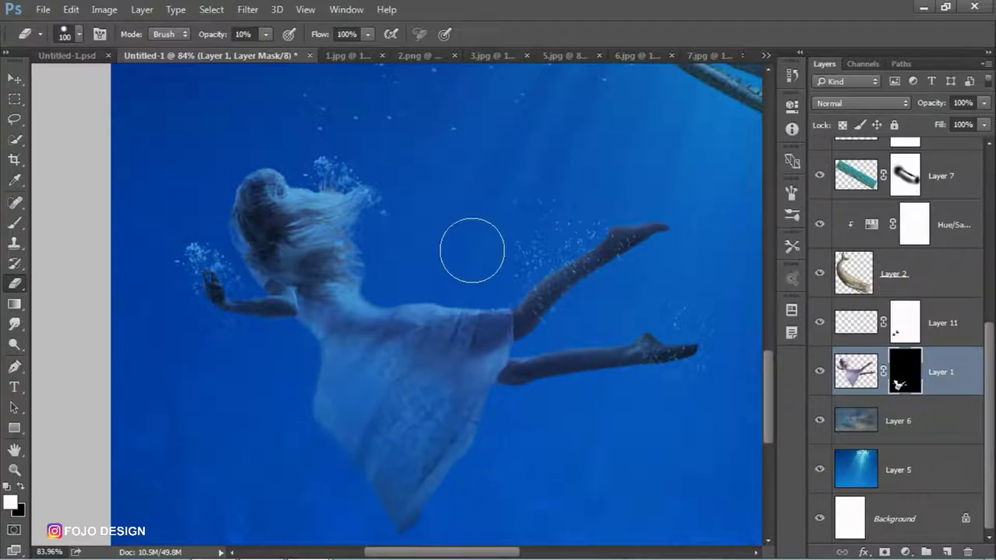
# Select all layers from Layer 4 down to Background and duplicate them
pyautogui.scroll(-3, 469, 257)
pyautogui.scroll(-2, 536, 272)
pyautogui.scroll(-1, 539, 271)
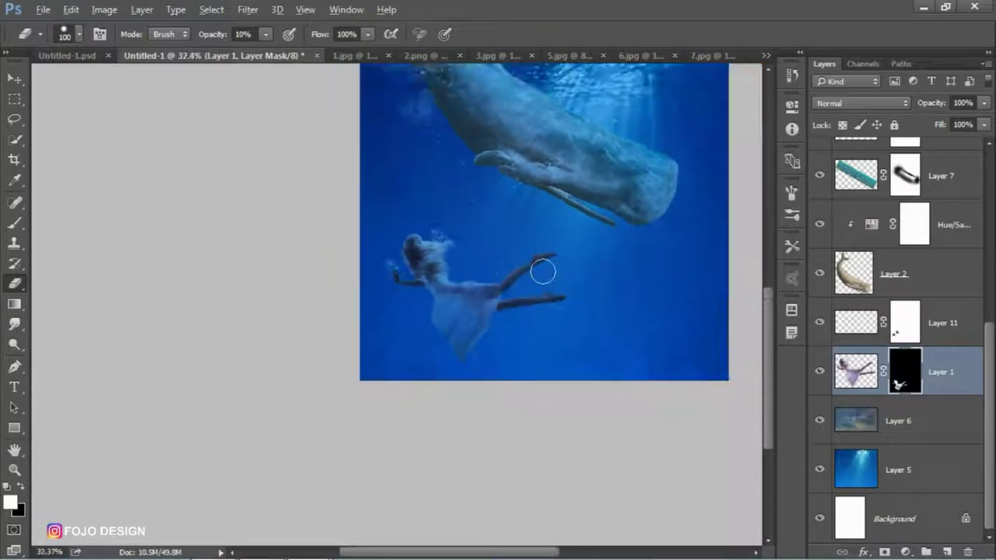
pyautogui.scroll(-1, 552, 261)
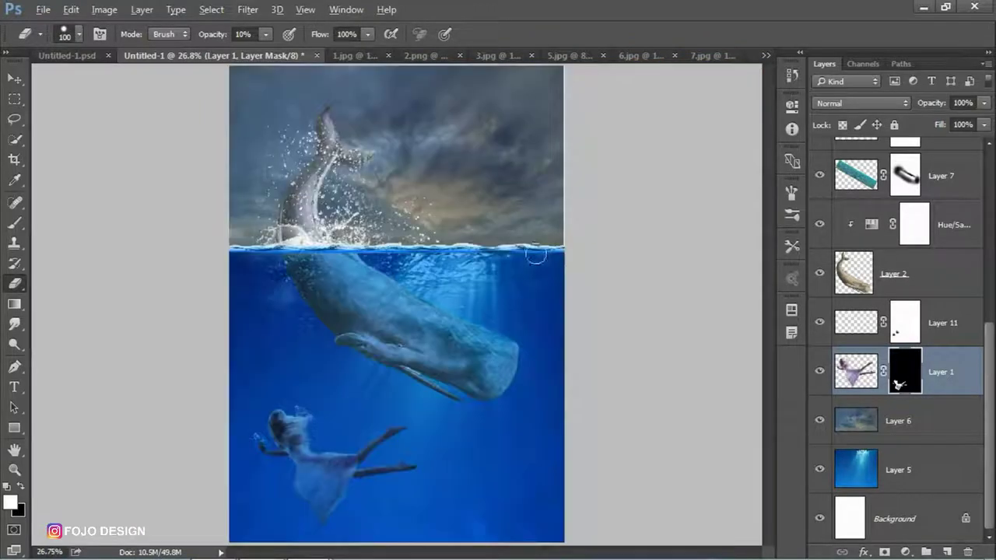
pyautogui.click(15, 79)
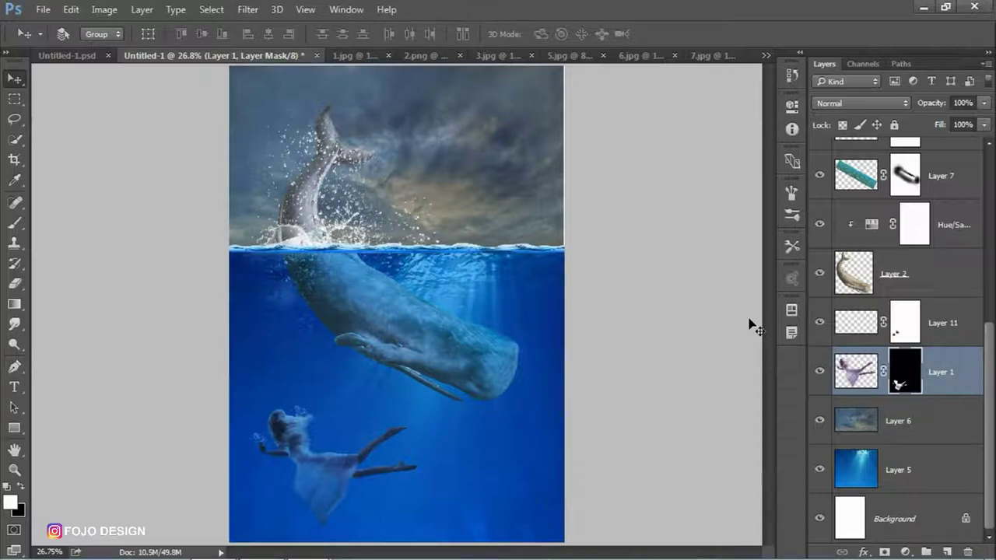
pyautogui.scroll(3, 934, 326)
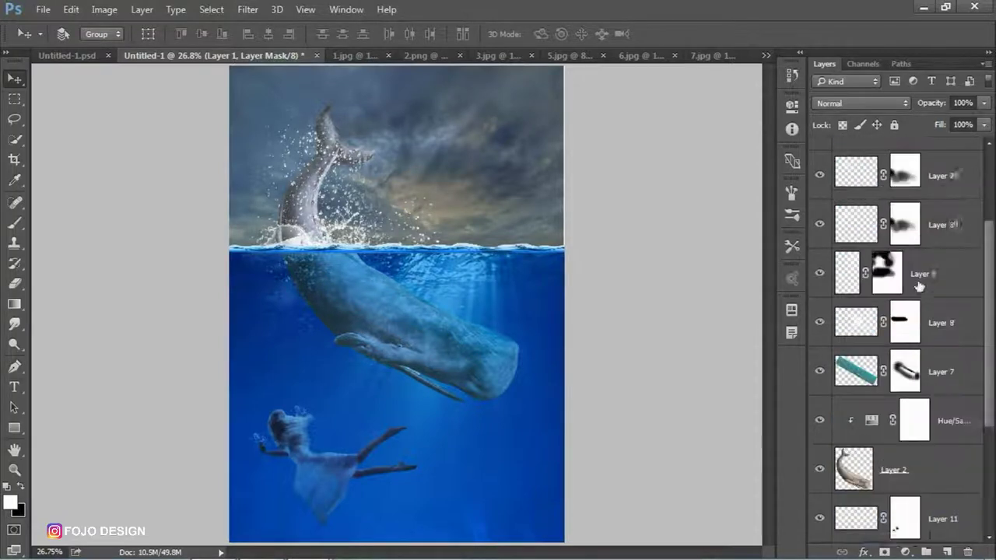
pyautogui.scroll(3, 941, 187)
pyautogui.scroll(1, 942, 179)
pyautogui.click(942, 170)
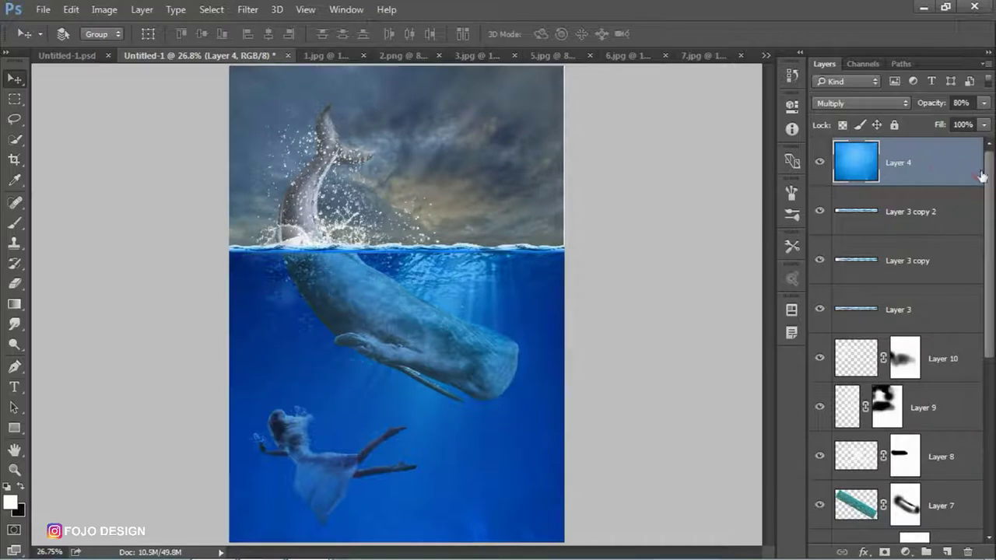
pyautogui.moveTo(990, 181); pyautogui.dragTo(992, 365)
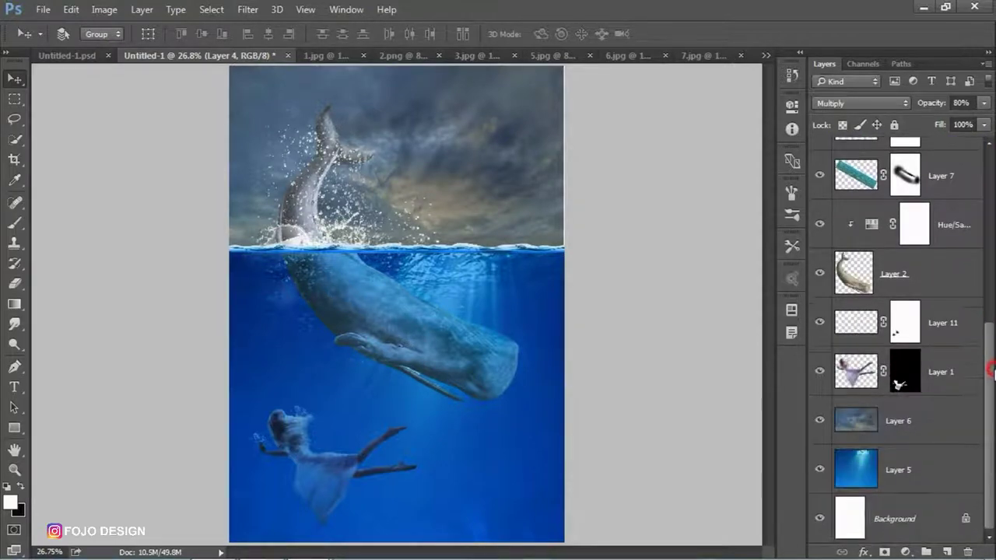
pyautogui.keyDown('shift'); pyautogui.click(930, 520); pyautogui.keyUp('shift')
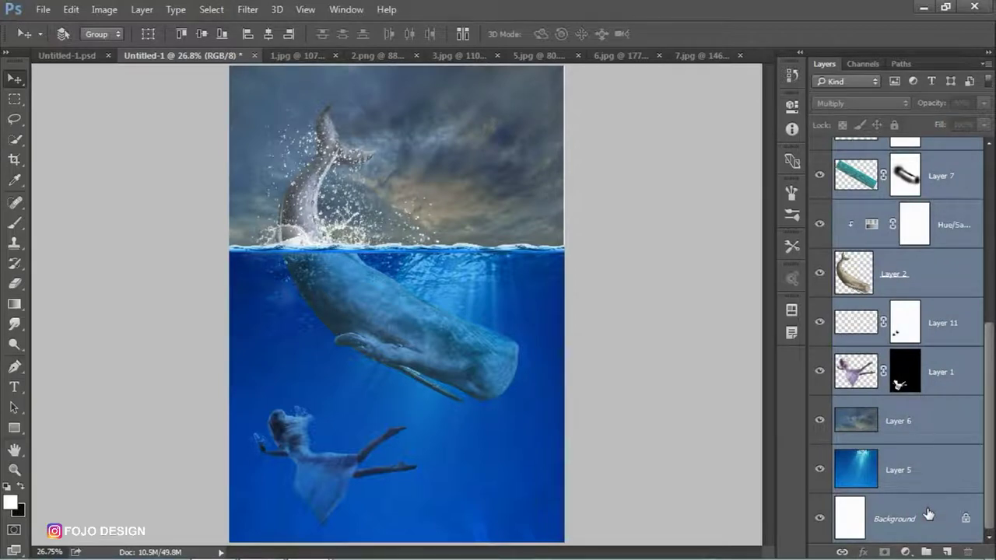
pyautogui.hotkey('ctrl', 'j')
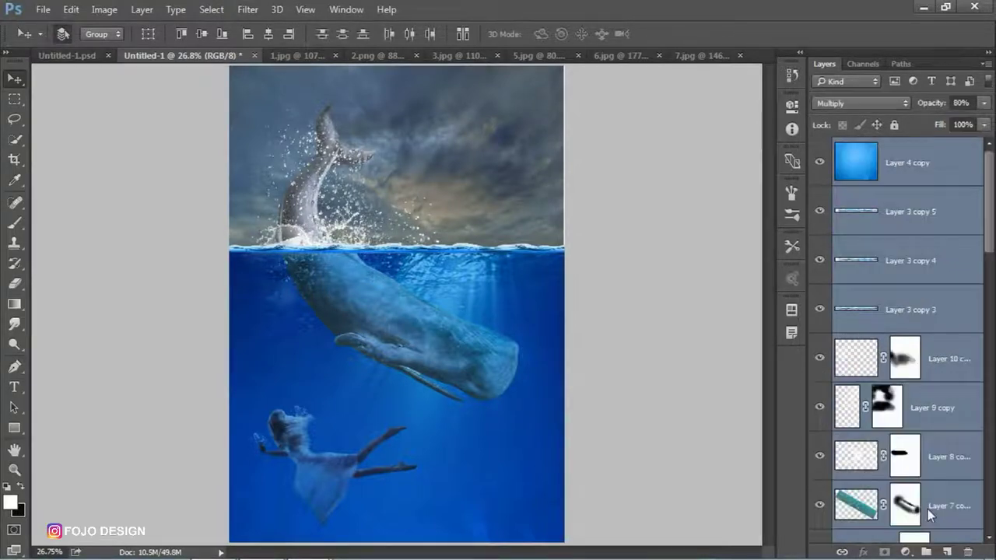
# Merge the duplicated layers into a single Layer 4 copy and select it
pyautogui.rightClick(966, 298)
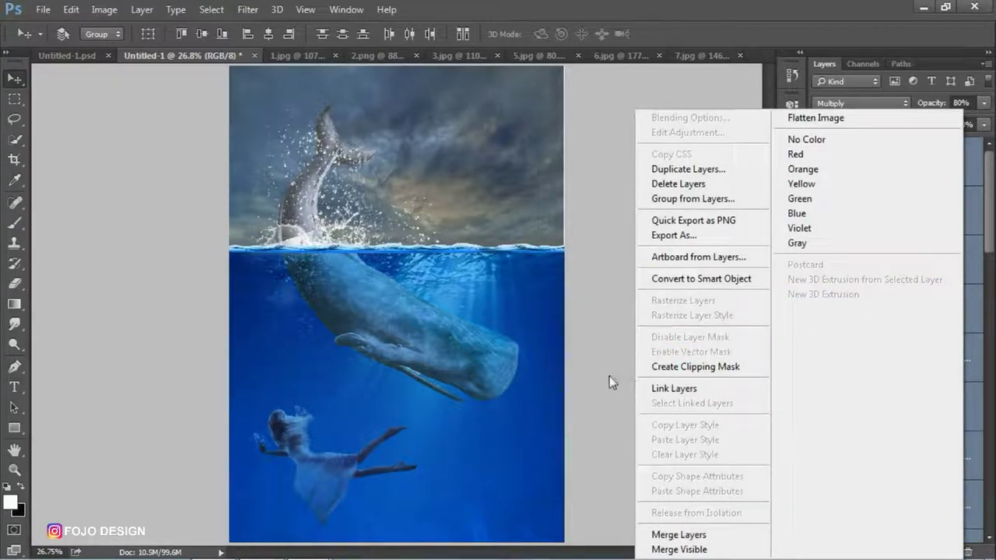
pyautogui.click(675, 535)
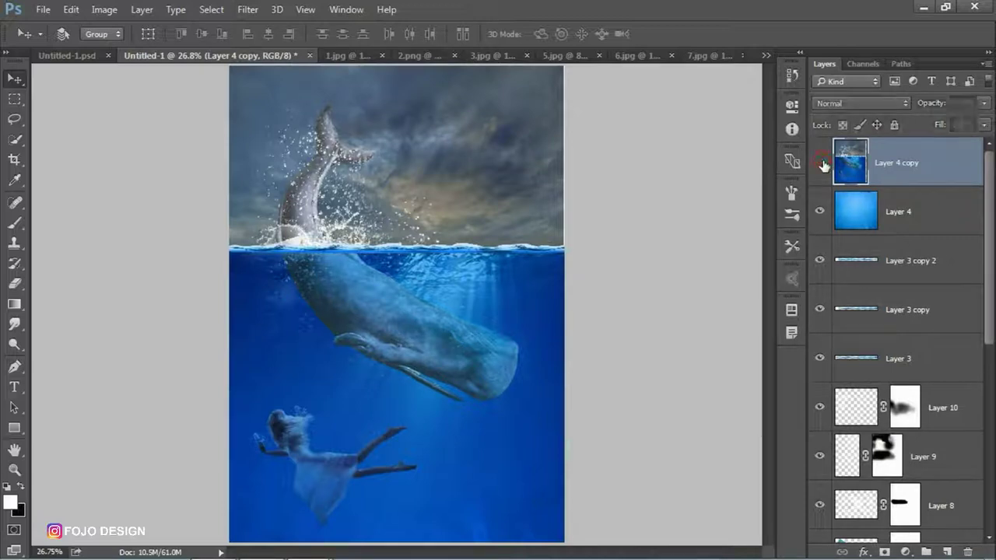
pyautogui.click(906, 166)
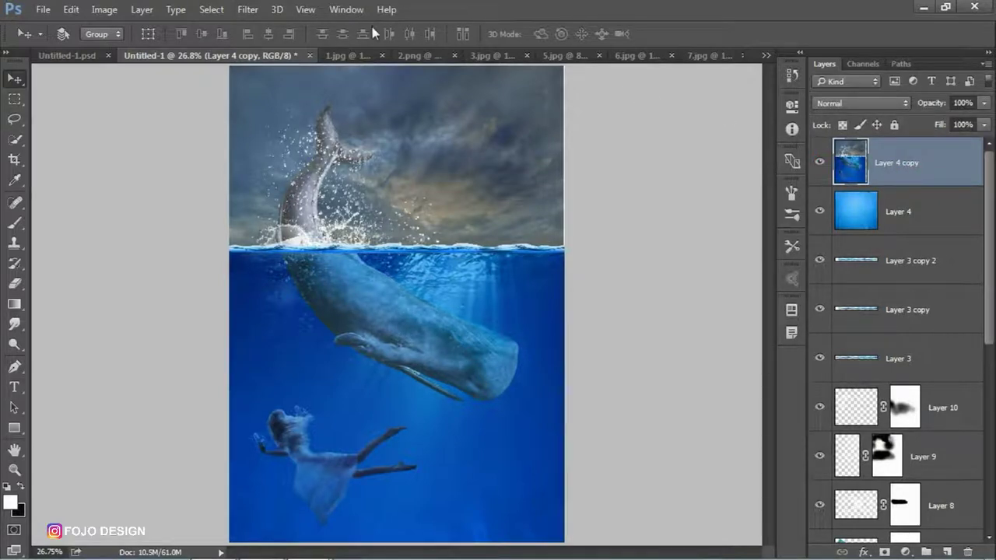
pyautogui.click(243, 9)
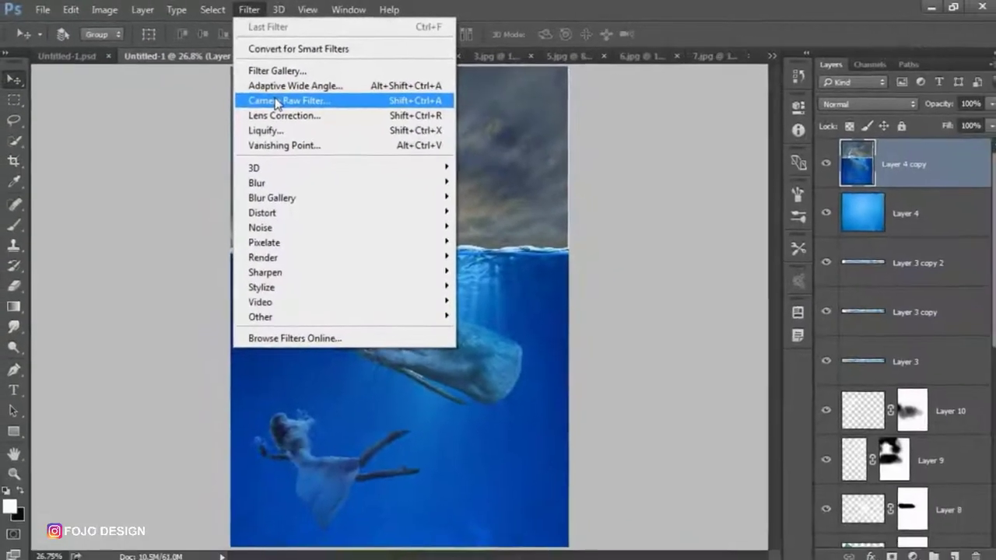
# Apply the 1.FOJO Camera Raw preset with Exposure +0.65, adjusted Shadows and Blacks +43
pyautogui.click(277, 102)
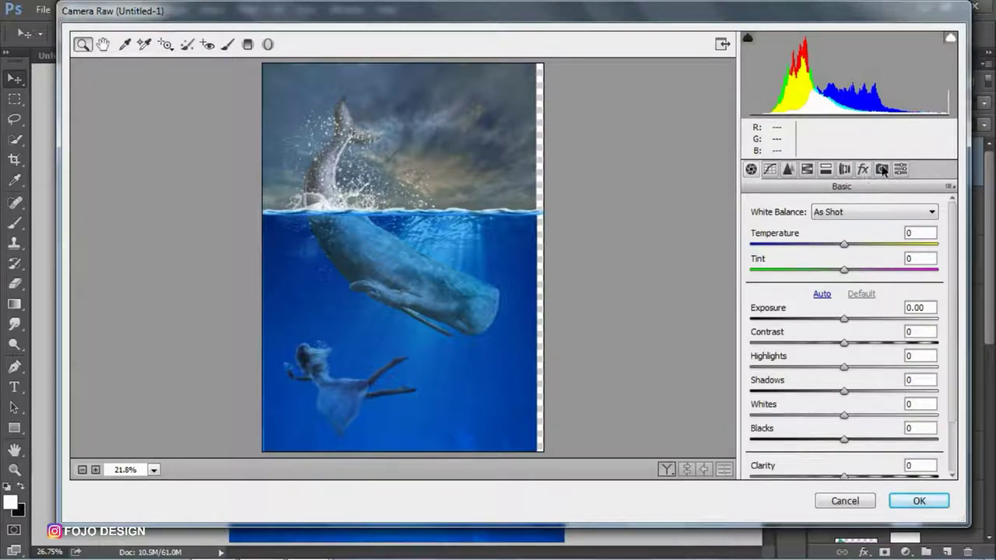
pyautogui.click(900, 169)
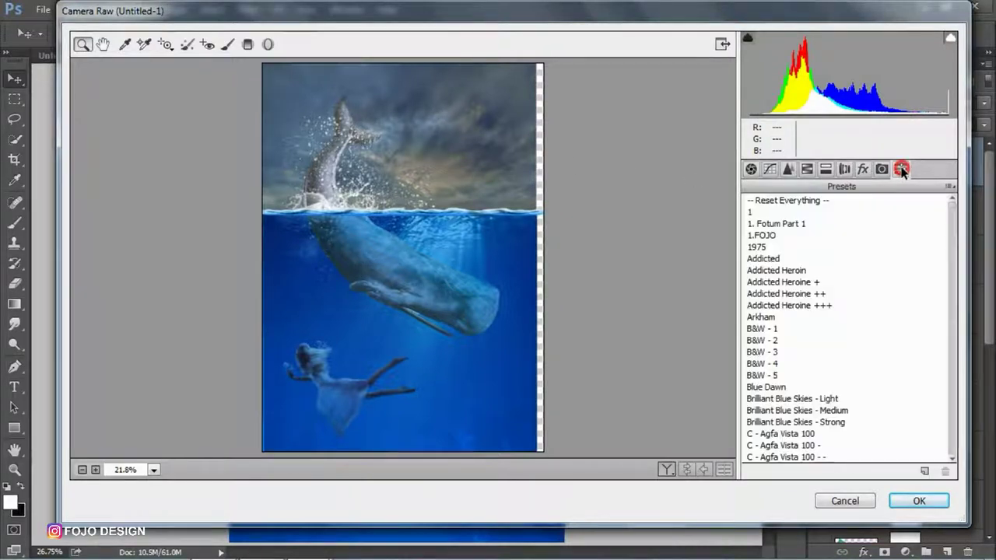
pyautogui.click(763, 235)
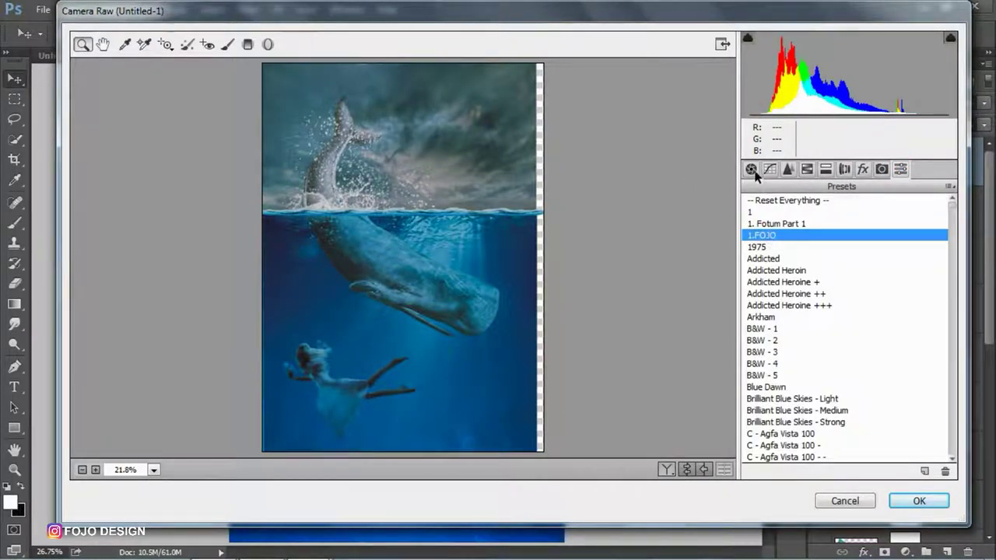
pyautogui.click(751, 170)
pyautogui.moveTo(845, 319)
pyautogui.mouseDown()
pyautogui.moveTo(856, 316)
pyautogui.moveTo(847, 343)
pyautogui.moveTo(856, 343)
pyautogui.mouseUp()
pyautogui.moveTo(851, 392)
pyautogui.mouseDown()
pyautogui.moveTo(878, 389)
pyautogui.moveTo(837, 389)
pyautogui.moveTo(883, 391)
pyautogui.mouseUp()
pyautogui.moveTo(859, 441)
pyautogui.mouseDown()
pyautogui.moveTo(900, 436)
pyautogui.moveTo(864, 436)
pyautogui.mouseUp()
# Cut aqua (-31) and yellow saturation, raise blue, orange and yellow (+100) luminance, then apply
pyautogui.click(805, 170)
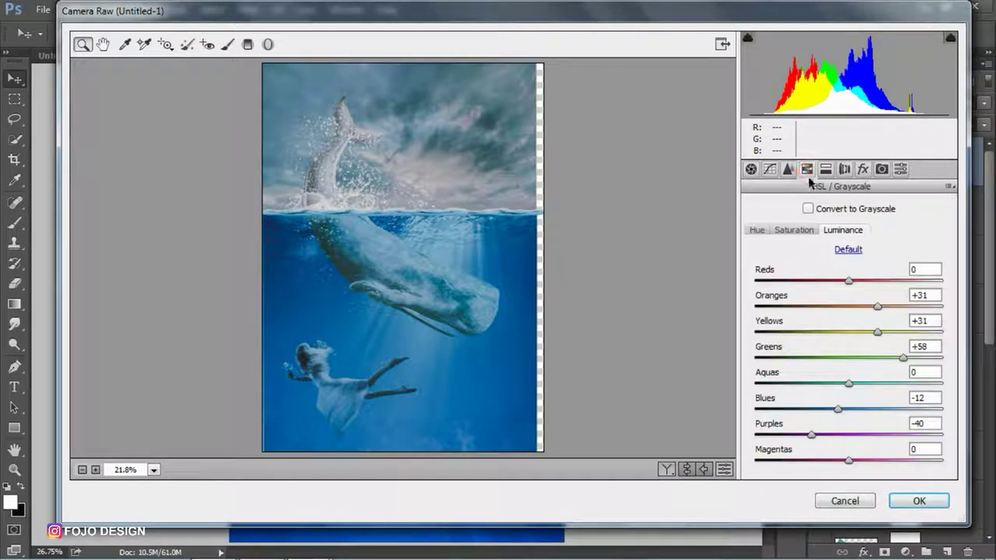
pyautogui.moveTo(839, 414)
pyautogui.mouseDown()
pyautogui.moveTo(857, 407)
pyautogui.moveTo(847, 410)
pyautogui.moveTo(823, 381)
pyautogui.moveTo(833, 382)
pyautogui.moveTo(820, 383)
pyautogui.moveTo(802, 406)
pyautogui.moveTo(825, 403)
pyautogui.moveTo(813, 401)
pyautogui.mouseUp()
pyautogui.click(793, 229)
pyautogui.click(814, 408)
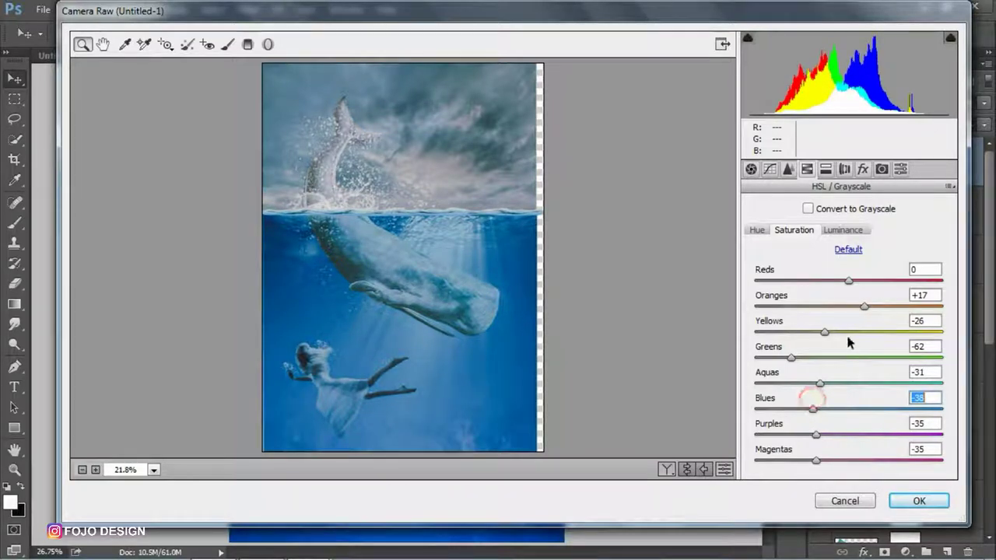
pyautogui.moveTo(824, 332)
pyautogui.mouseDown()
pyautogui.moveTo(875, 332)
pyautogui.moveTo(792, 330)
pyautogui.mouseUp()
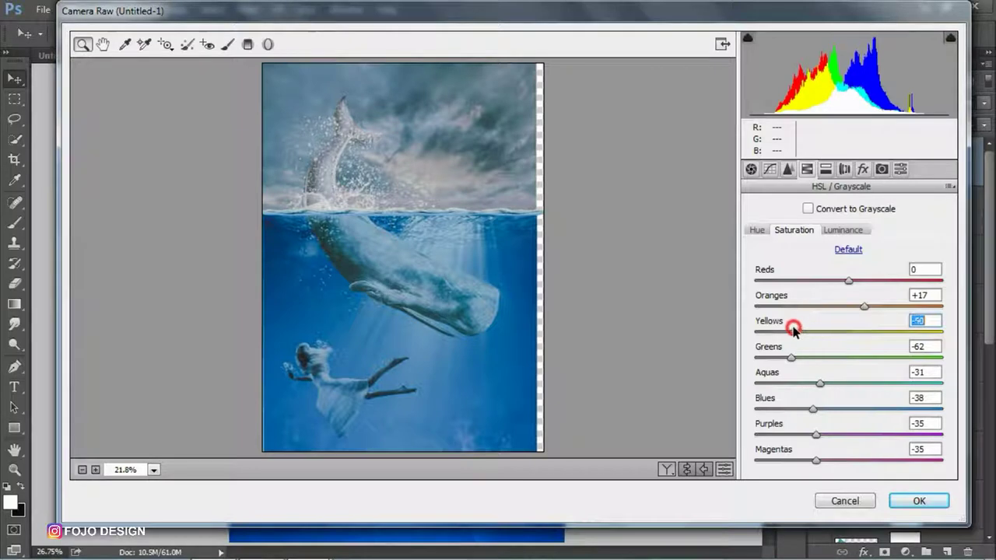
pyautogui.click(843, 231)
pyautogui.moveTo(877, 332); pyautogui.dragTo(964, 331)
pyautogui.moveTo(877, 306)
pyautogui.mouseDown()
pyautogui.moveTo(967, 305)
pyautogui.moveTo(852, 304)
pyautogui.moveTo(972, 306)
pyautogui.mouseUp()
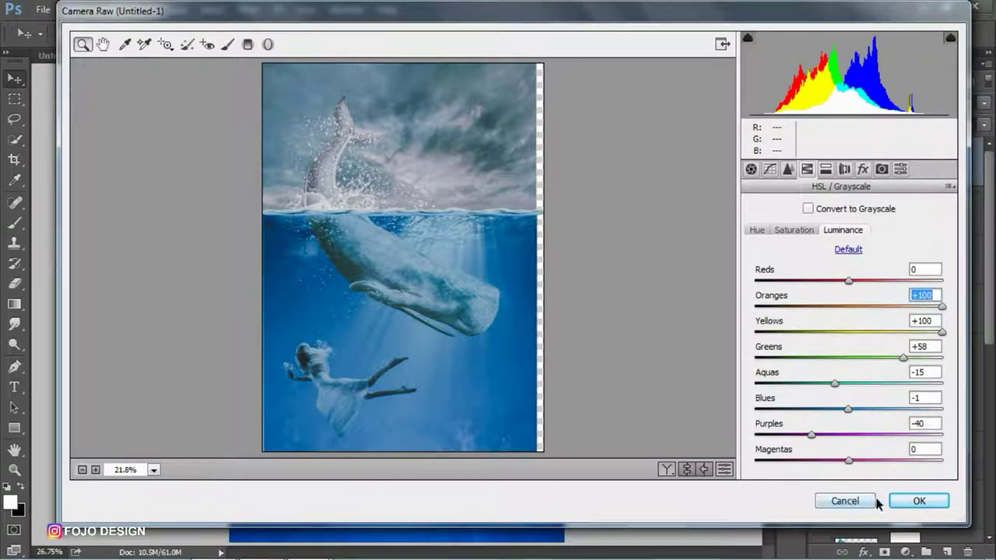
pyautogui.click(912, 500)
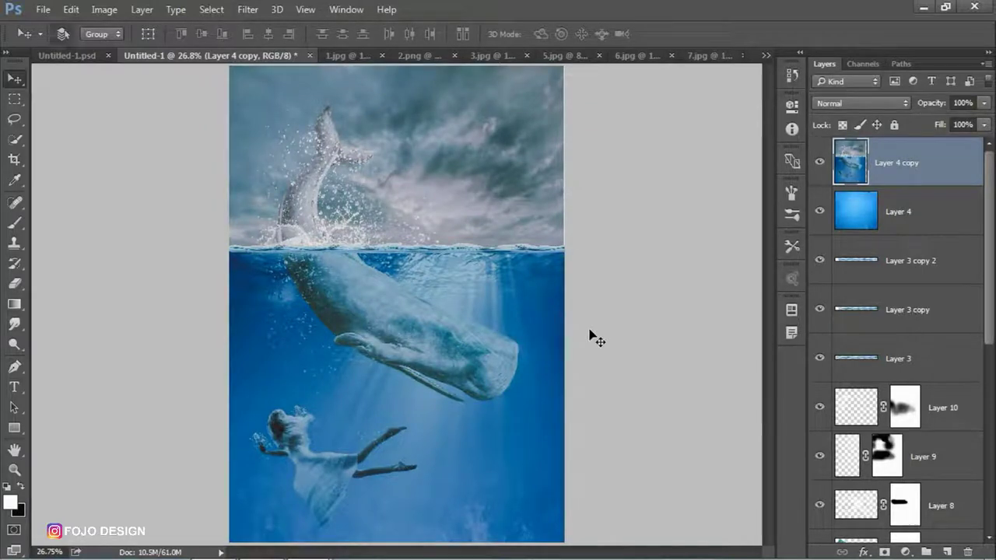
pyautogui.hotkey('ctrl', 'z')
pyautogui.hotkey('ctrl', 'z')
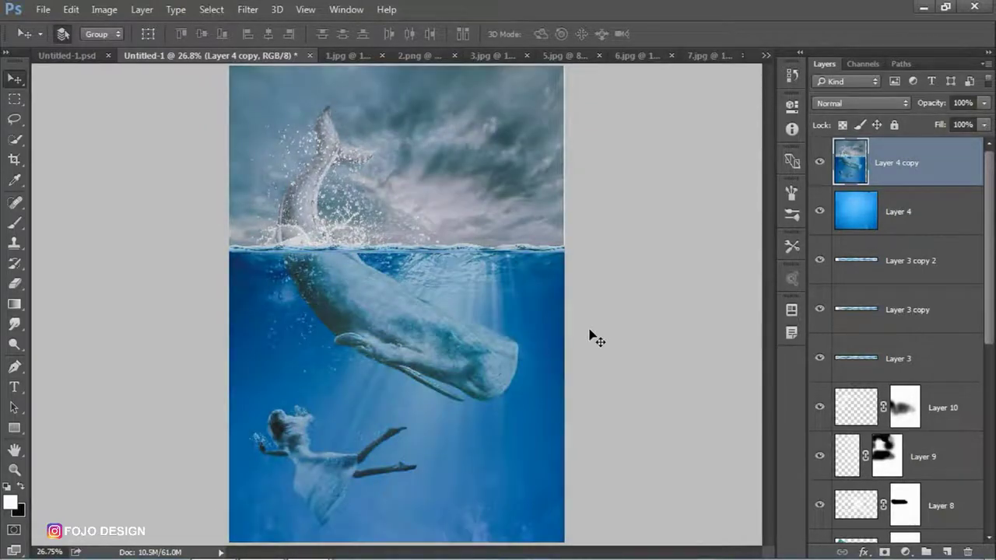